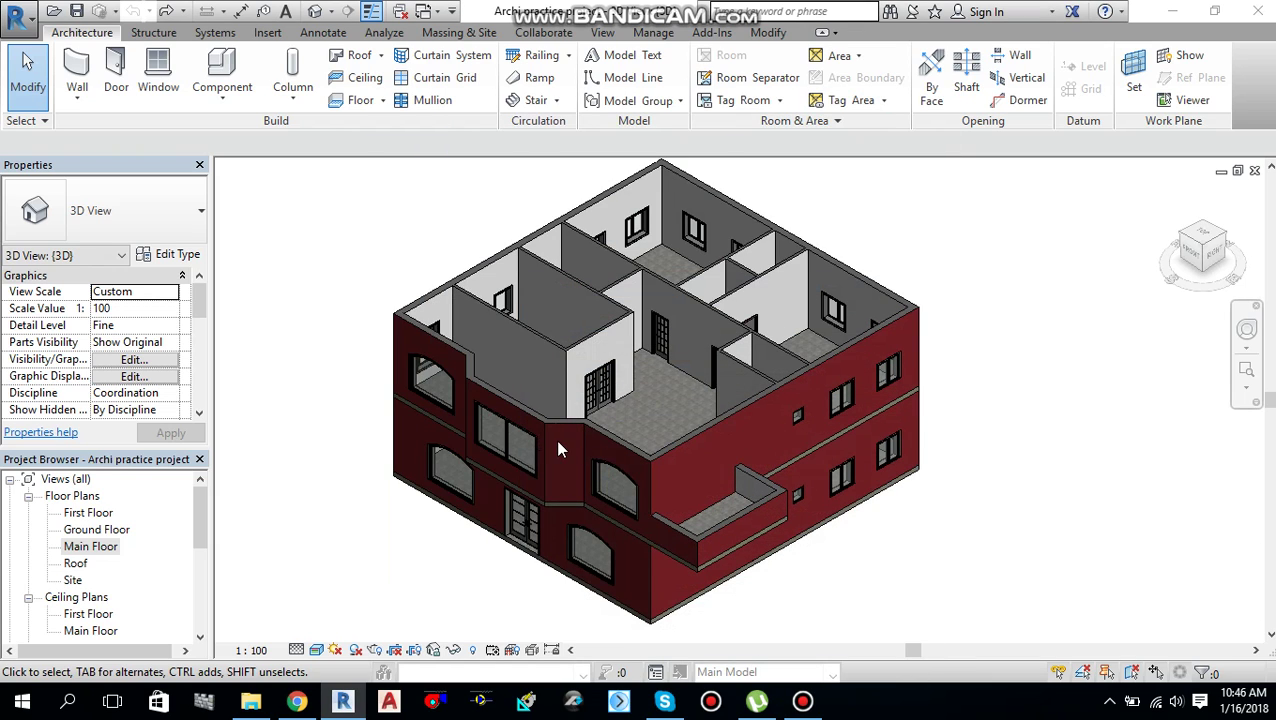
# Step: Open the Main Floor plan view and bring the large lower room into view
pyautogui.scroll(-2, 606, 390)
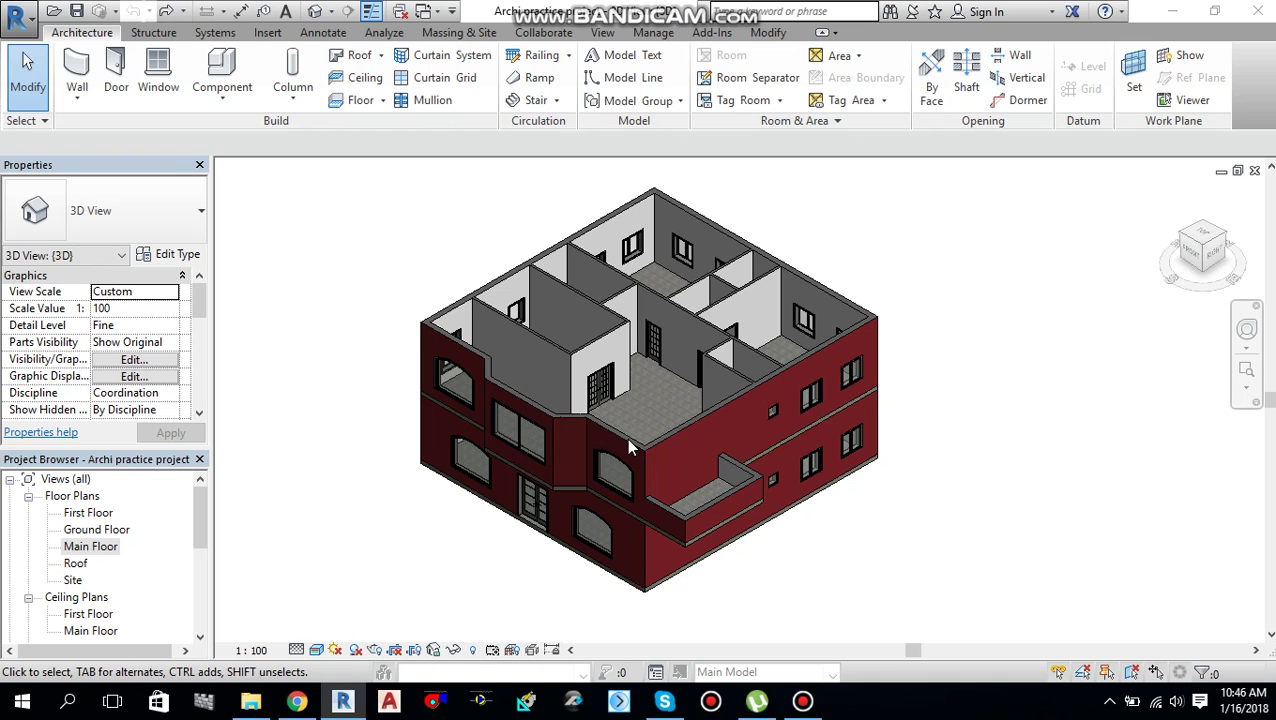
pyautogui.scroll(3, 626, 440)
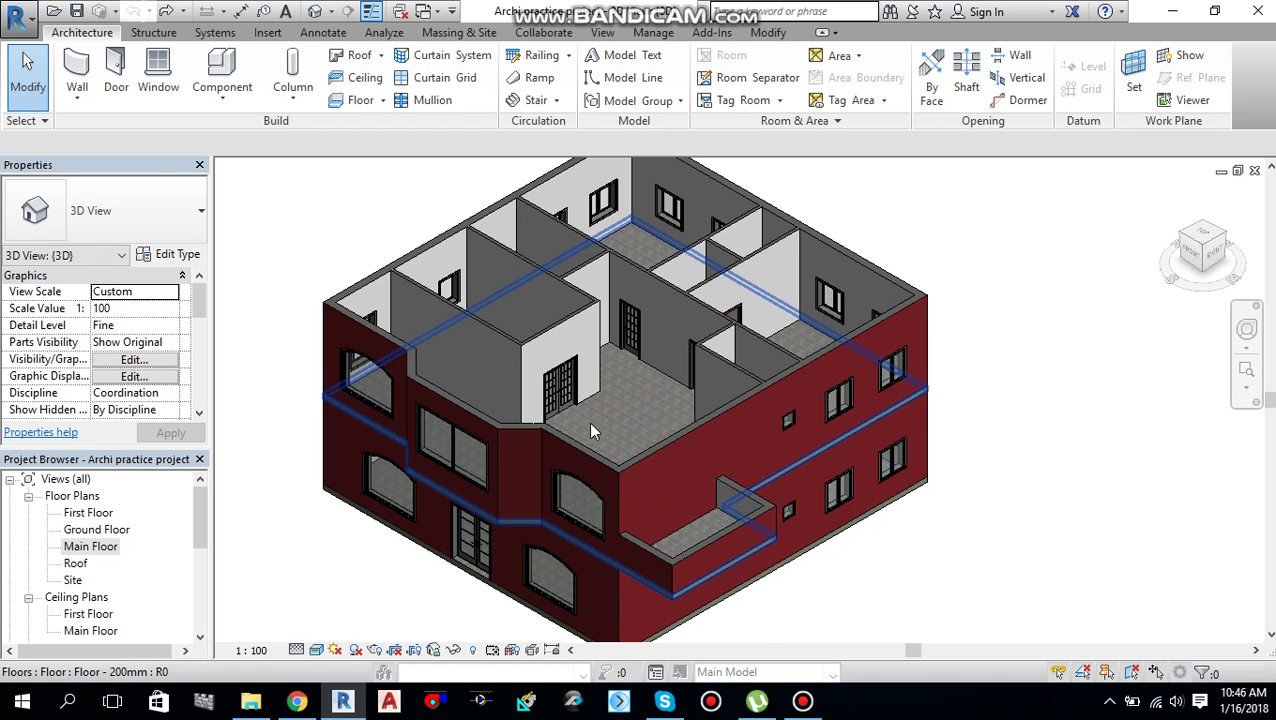
pyautogui.doubleClick(92, 547)
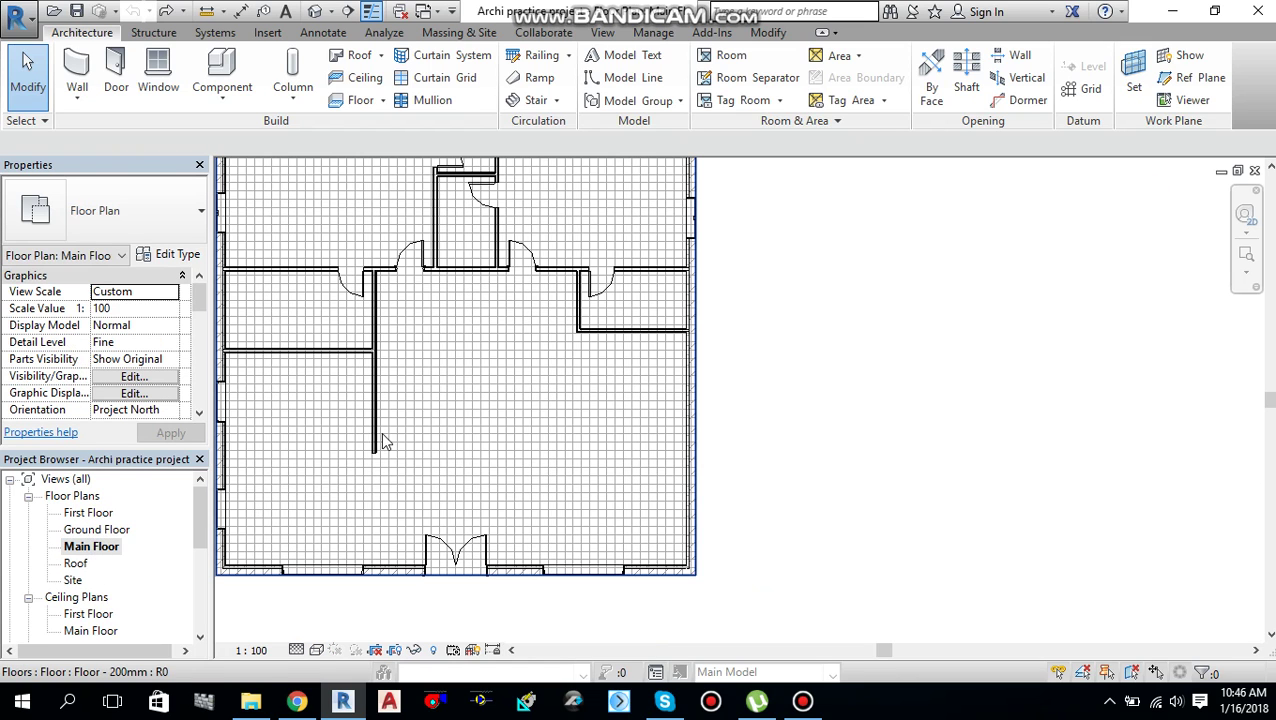
pyautogui.scroll(-2, 518, 471)
pyautogui.moveTo(518, 471); pyautogui.dragTo(558, 484, button='middle')
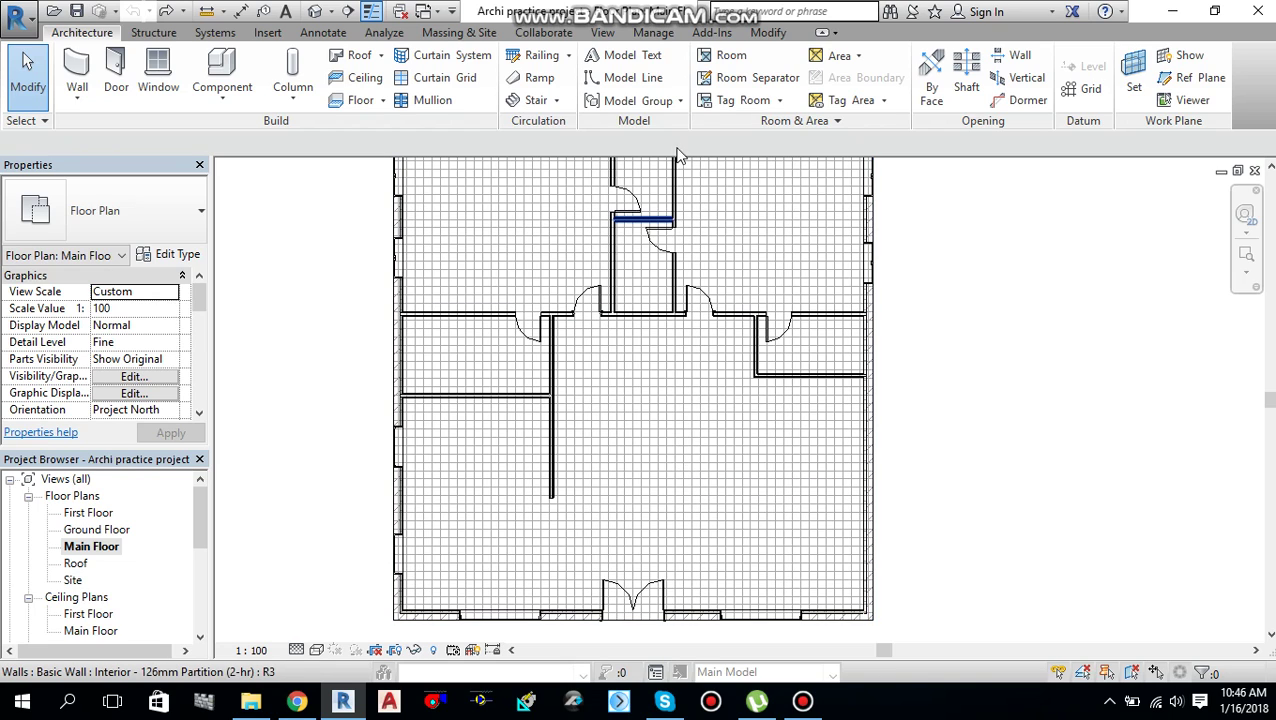
# Step: Override the Floors surface pattern in the Main Floor plan's Visibility/Graphic Overrides so it is not visible
pyautogui.click(603, 34)
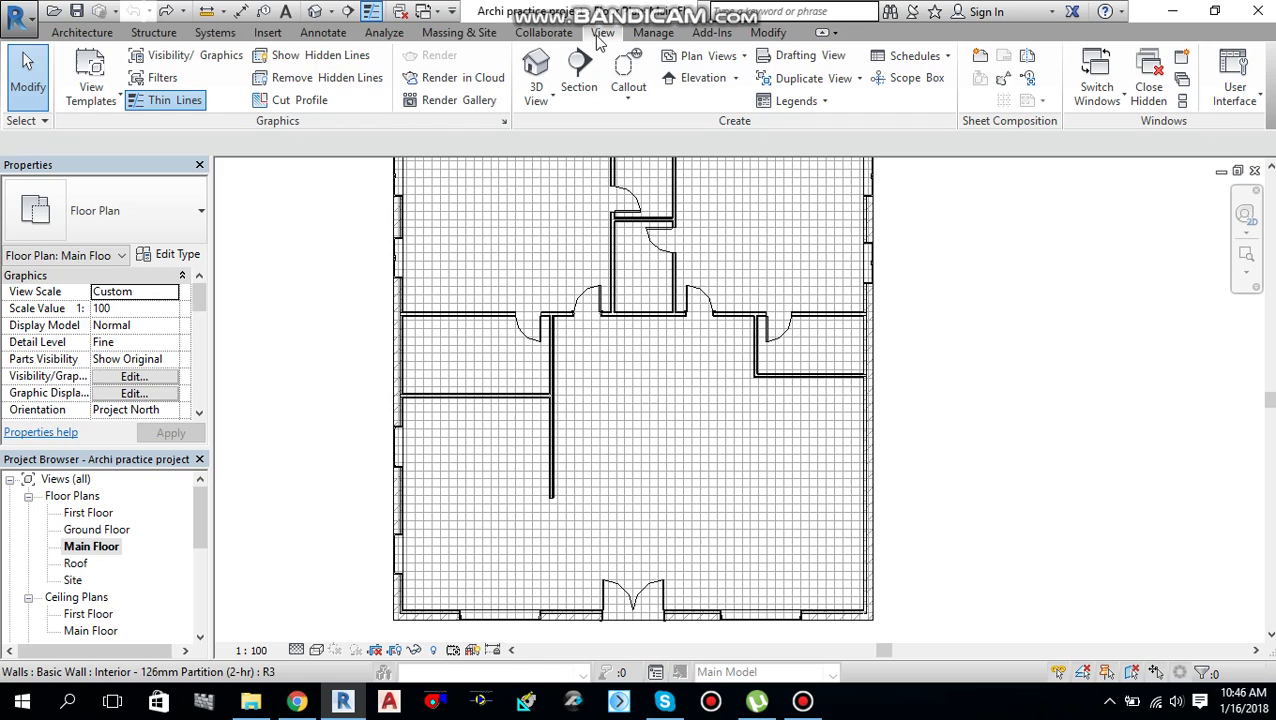
pyautogui.click(172, 63)
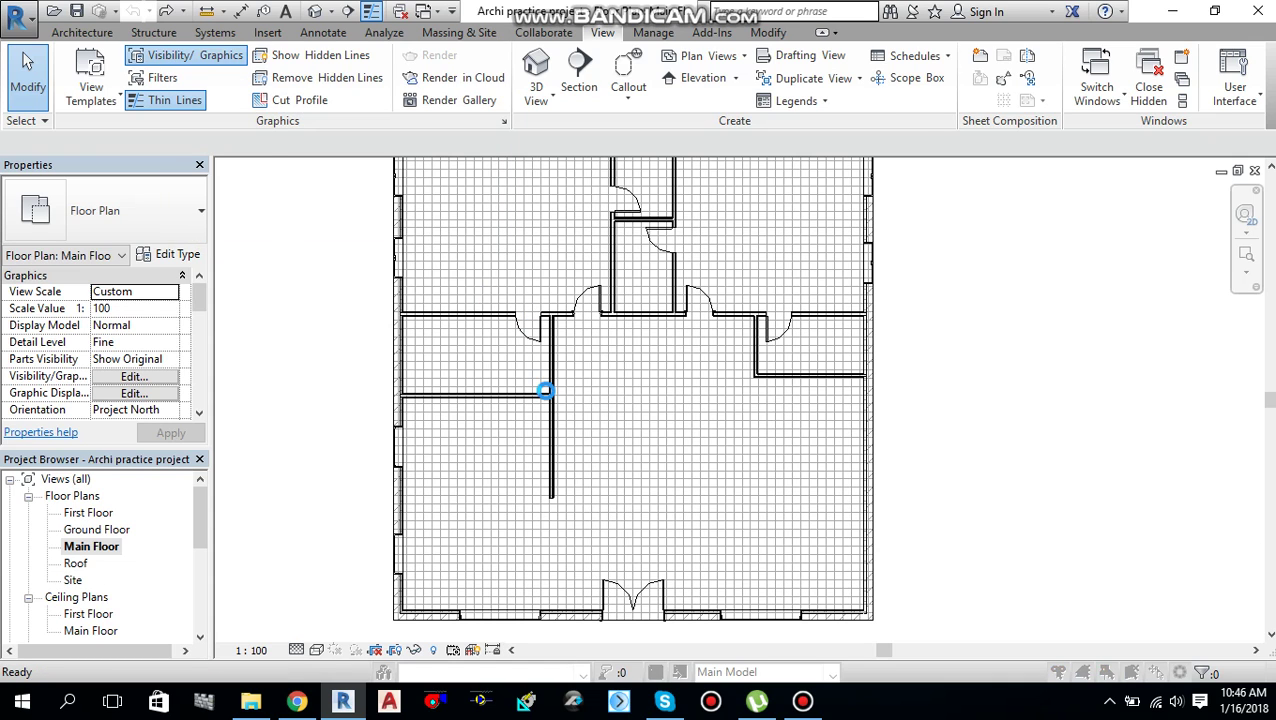
pyautogui.scroll(-5, 480, 370)
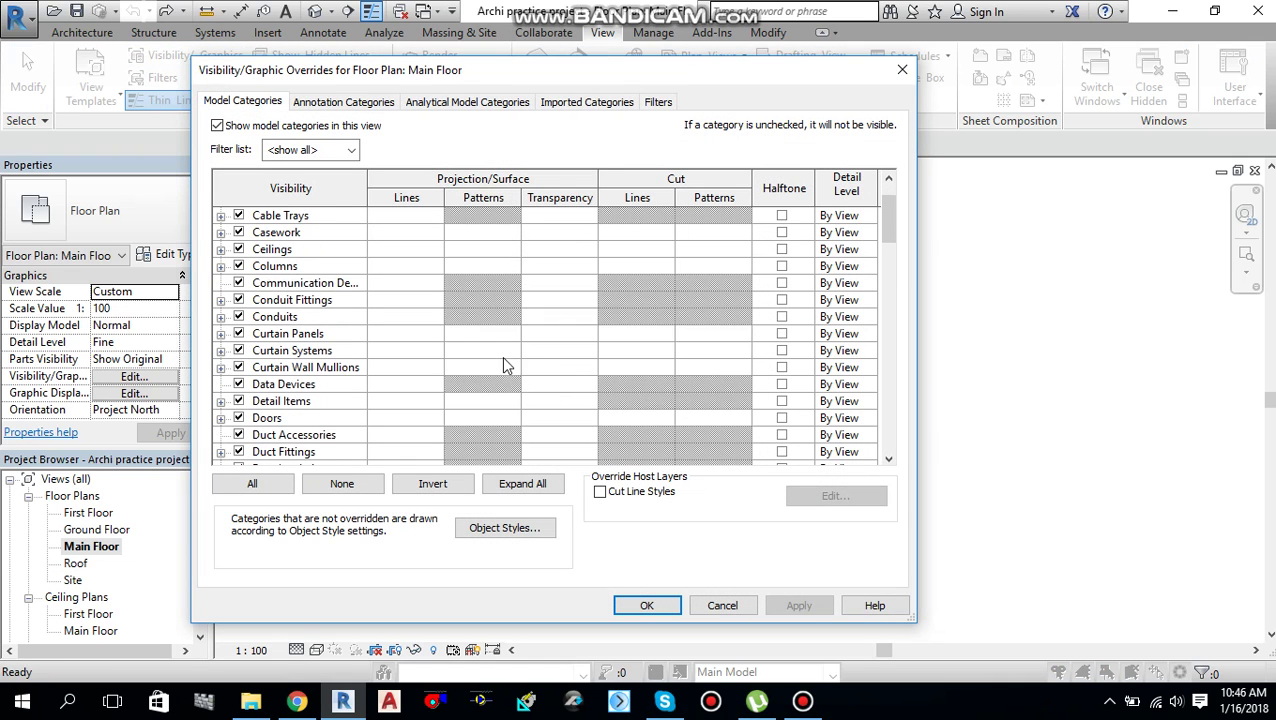
pyautogui.scroll(-3, 413, 362)
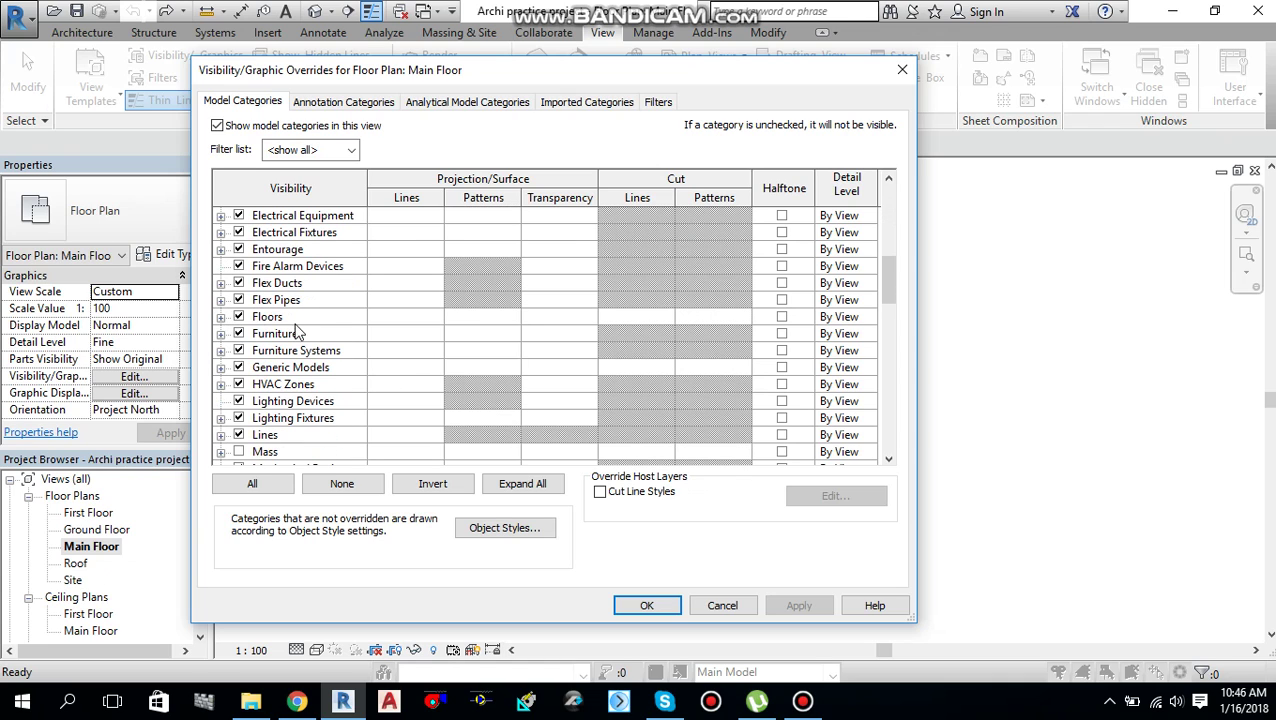
pyautogui.click(456, 315)
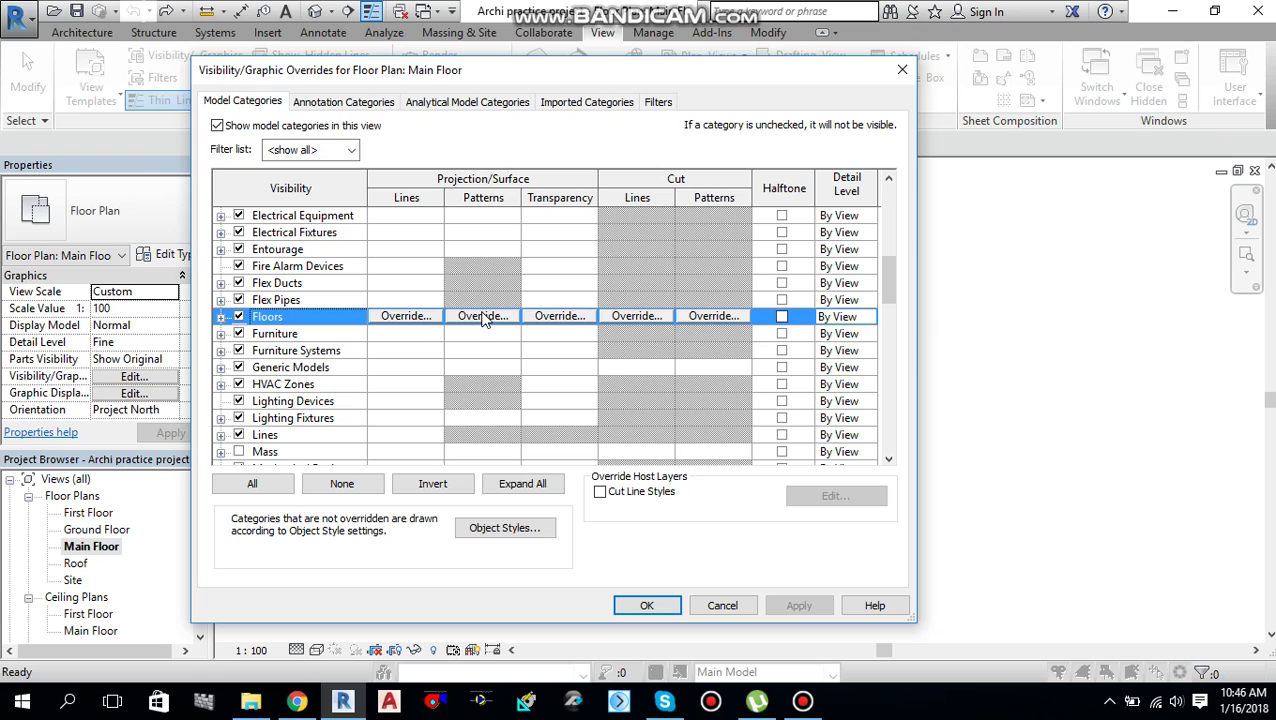
pyautogui.click(480, 316)
pyautogui.click(415, 309)
pyautogui.click(592, 419)
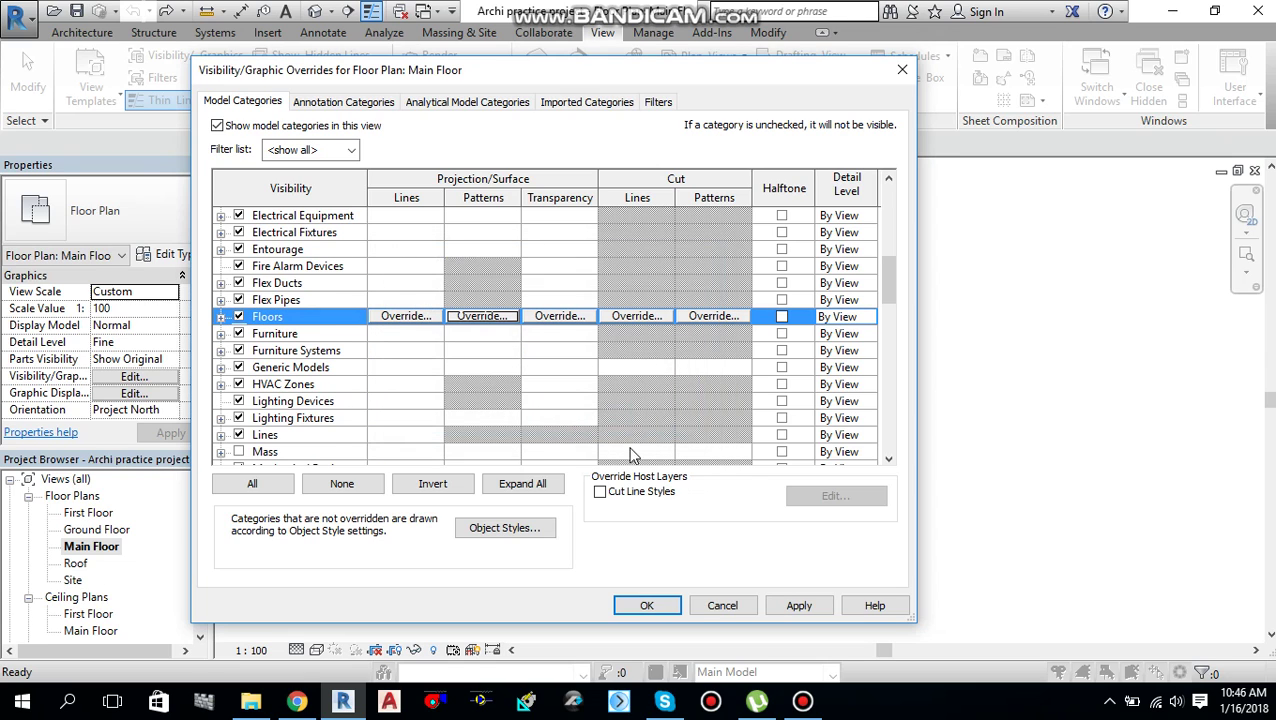
pyautogui.click(812, 608)
pyautogui.click(647, 605)
# Step: Start a new stair from Main Floor to First Floor using the Cast-In-Place Monolithic Stair type
pyautogui.moveTo(670, 470); pyautogui.dragTo(668, 495, button='middle')
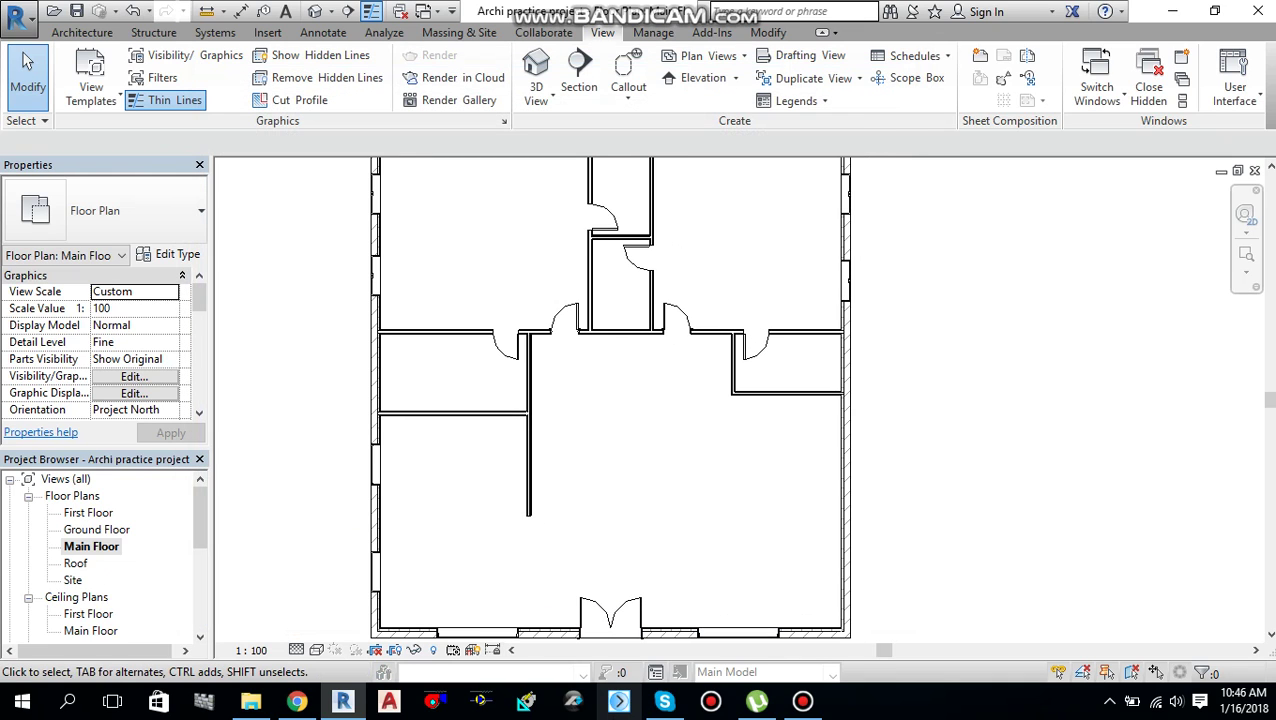
pyautogui.moveTo(763, 504); pyautogui.dragTo(672, 442, button='middle')
pyautogui.scroll(3, 672, 453)
pyautogui.scroll(-2, 670, 440)
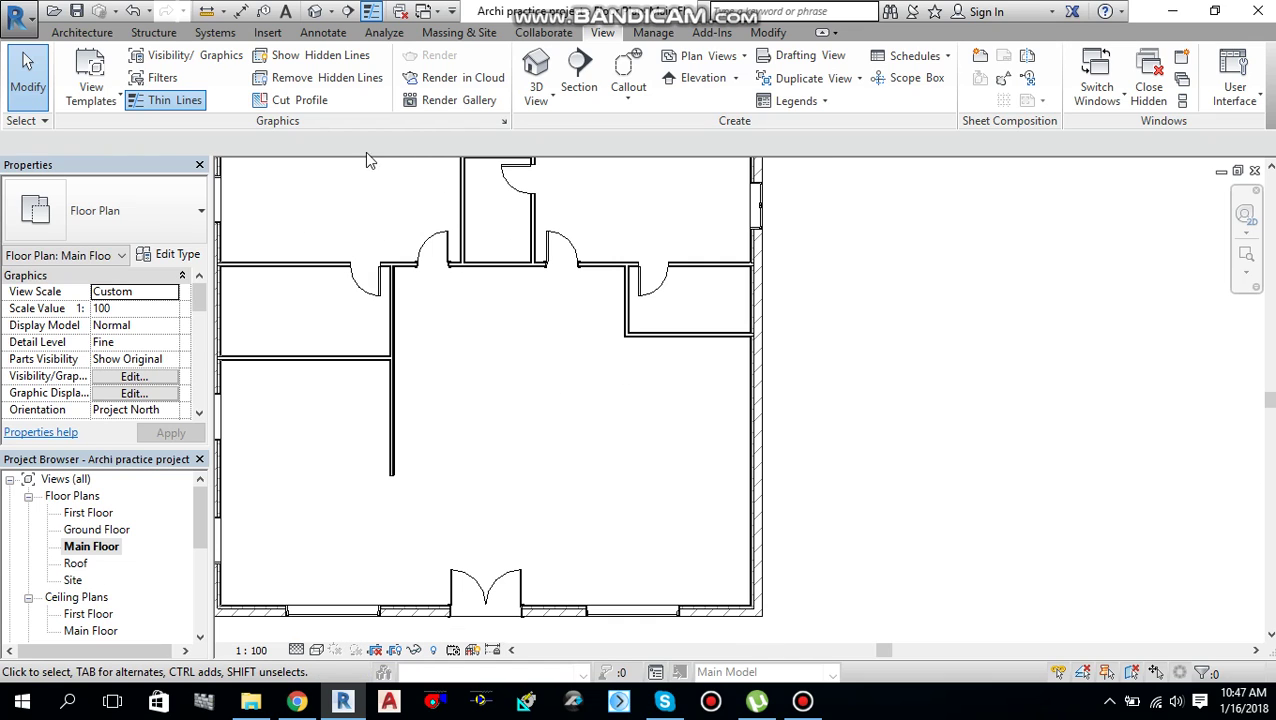
pyautogui.click(77, 33)
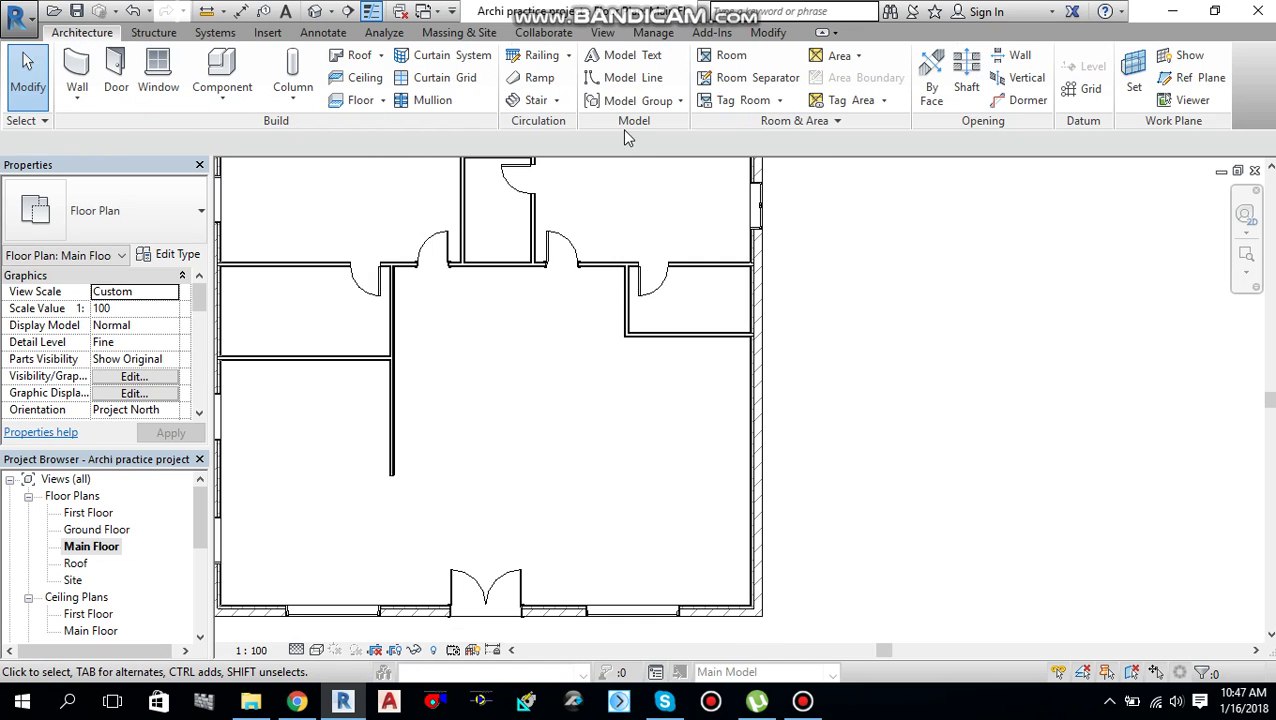
pyautogui.click(526, 102)
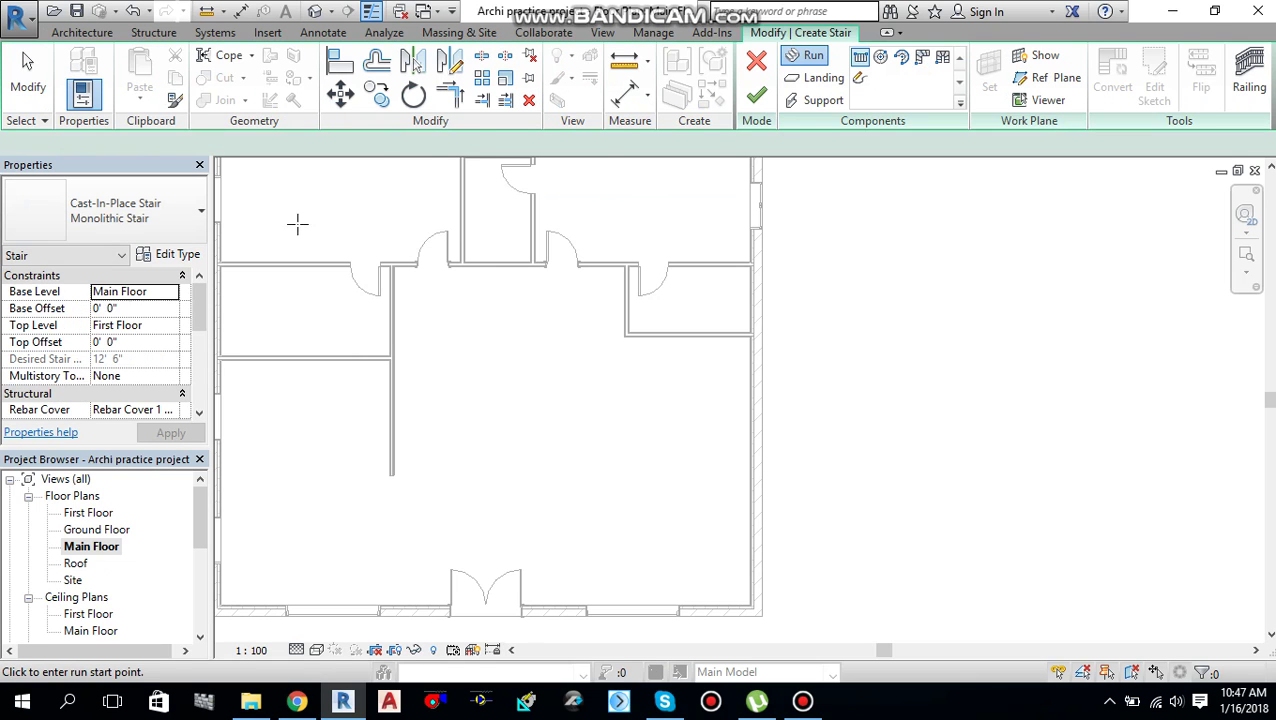
pyautogui.click(150, 228)
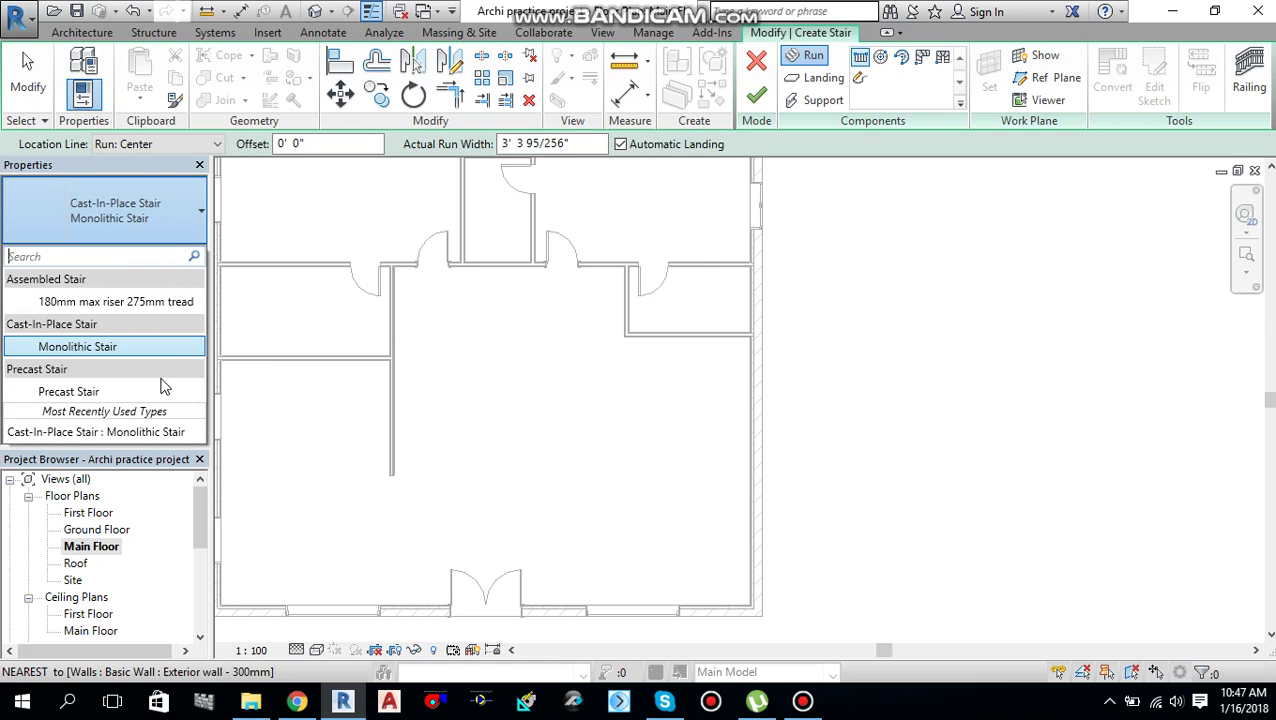
pyautogui.click(73, 357)
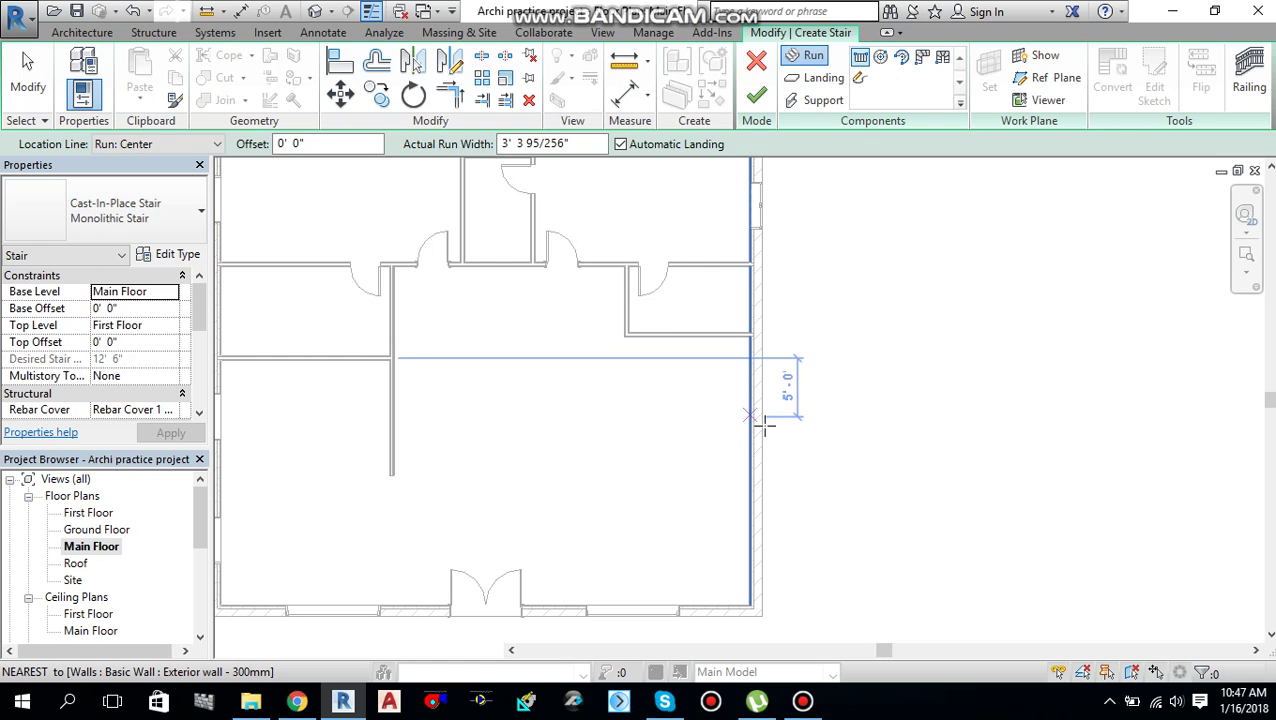
# Step: Draw a U-shaped stair below the small right-hand room, with two parallel 11-riser runs about 9' long and an automatic landing
pyautogui.moveTo(584, 451); pyautogui.dragTo(631, 412, button='middle')
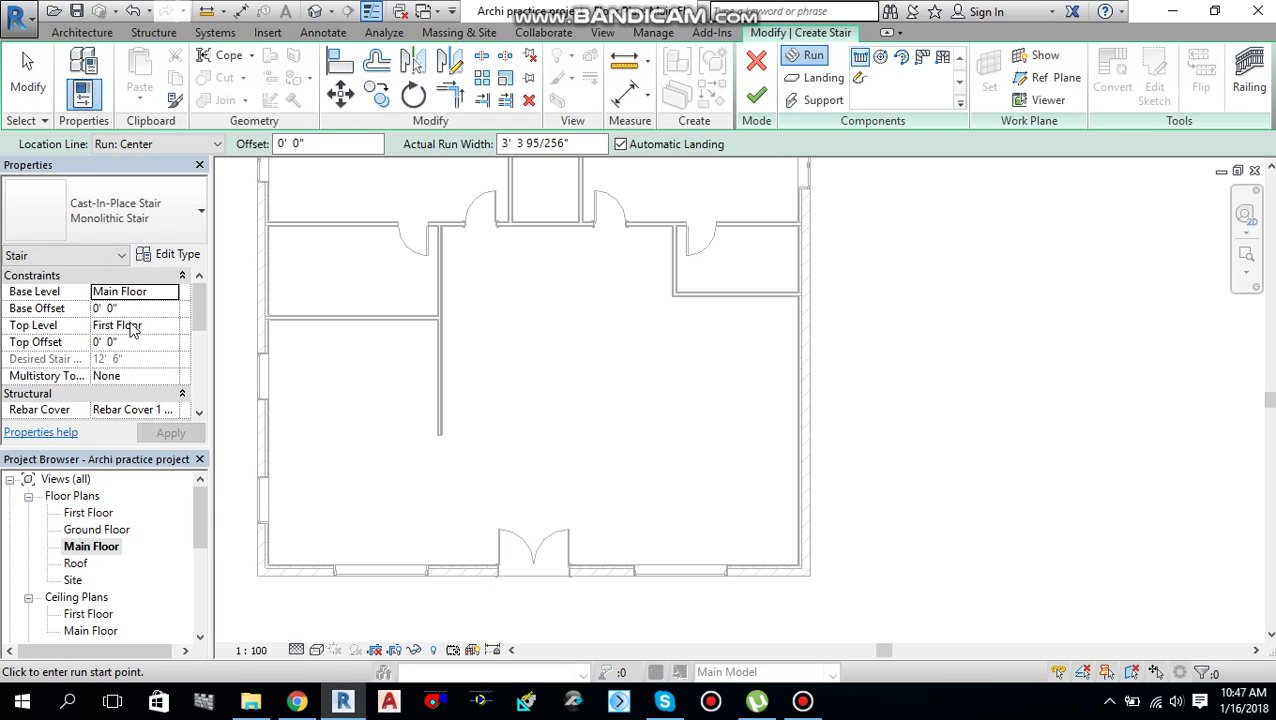
pyautogui.scroll(-1, 152, 375)
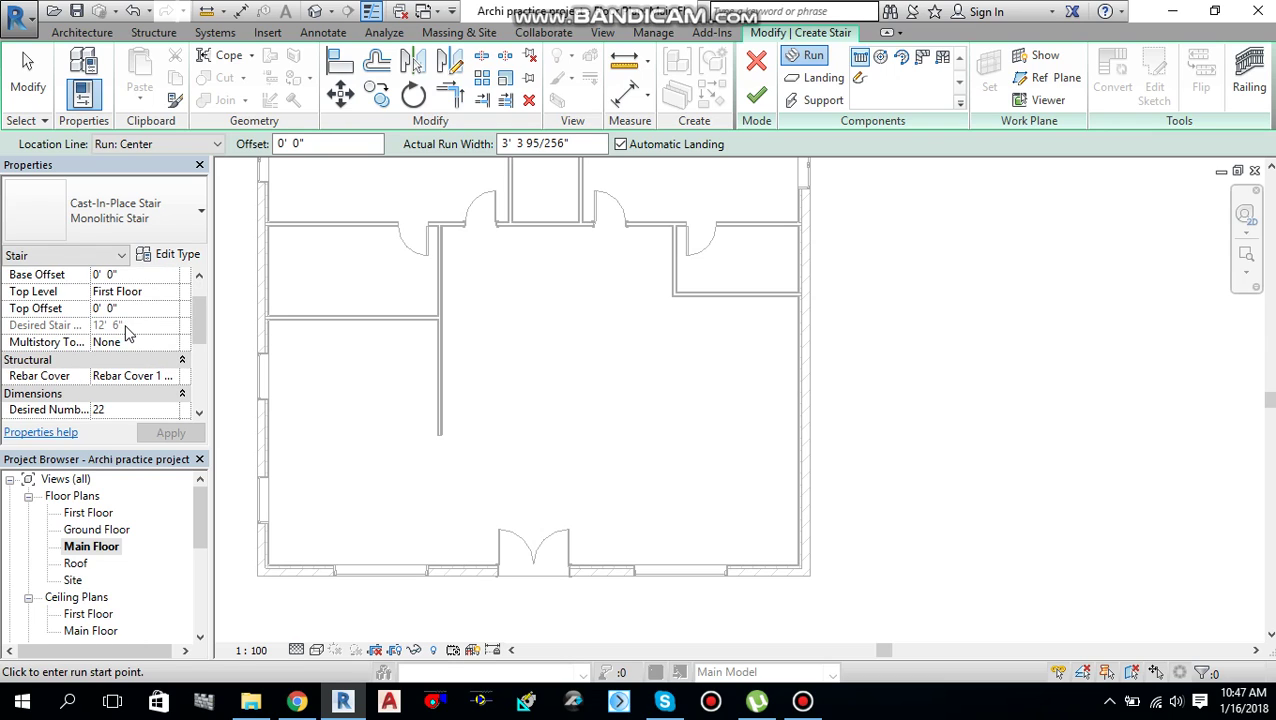
pyautogui.scroll(1, 129, 337)
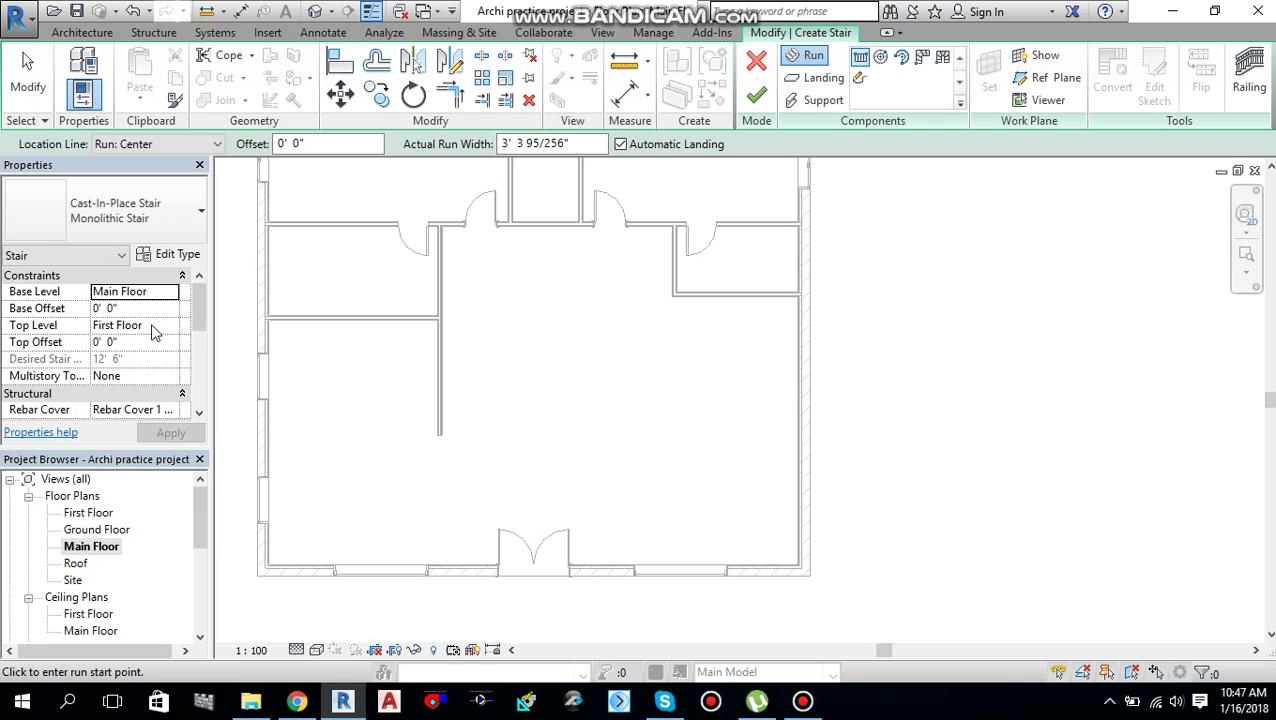
pyautogui.scroll(-1, 136, 368)
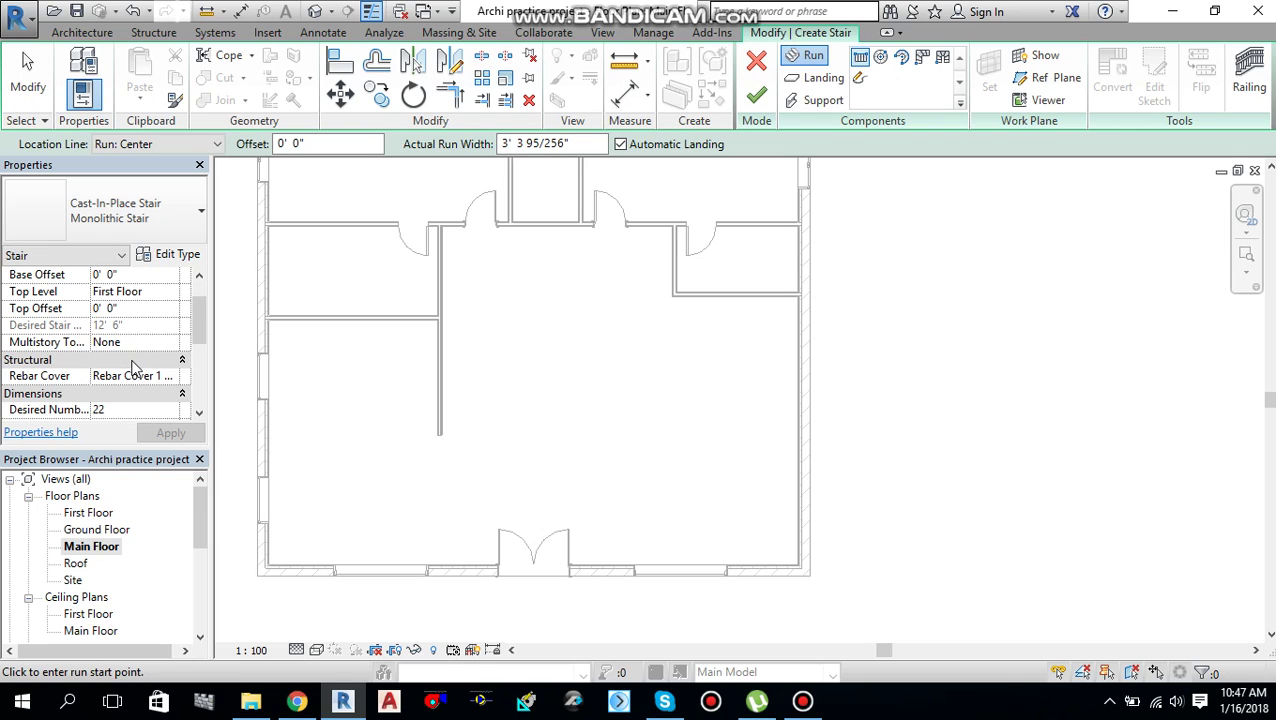
pyautogui.scroll(-1, 130, 363)
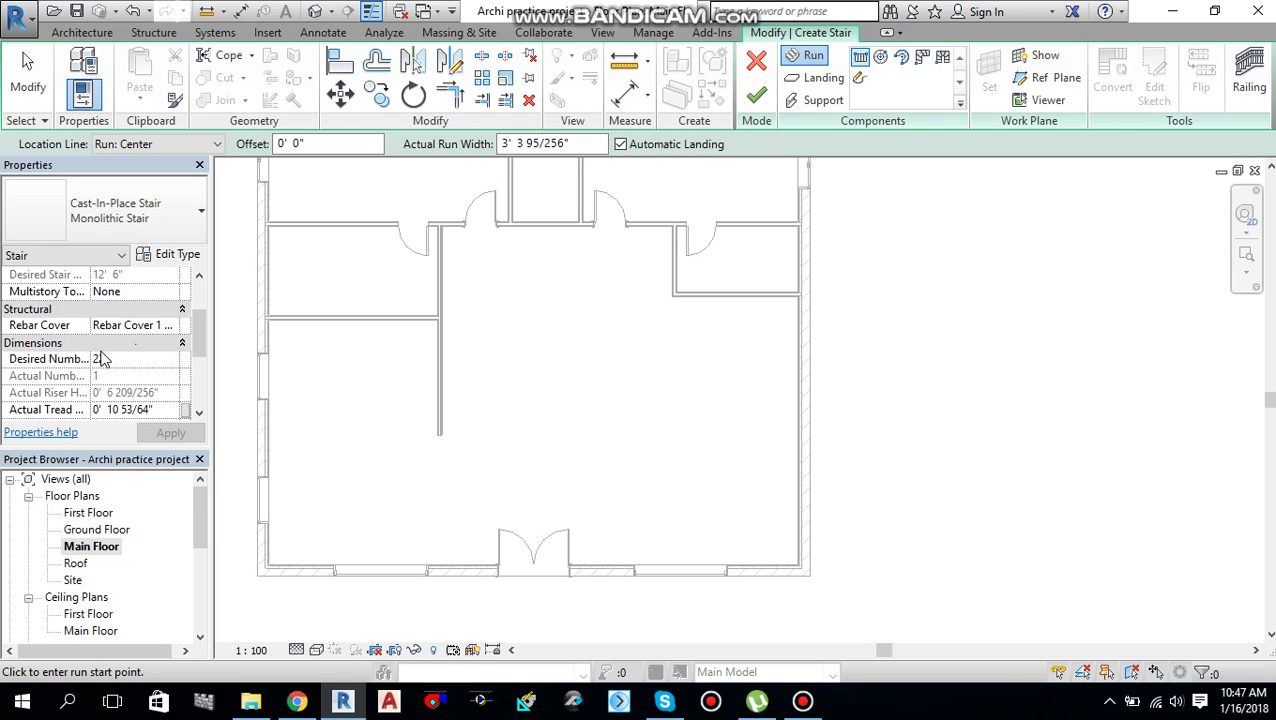
pyautogui.scroll(-1, 144, 376)
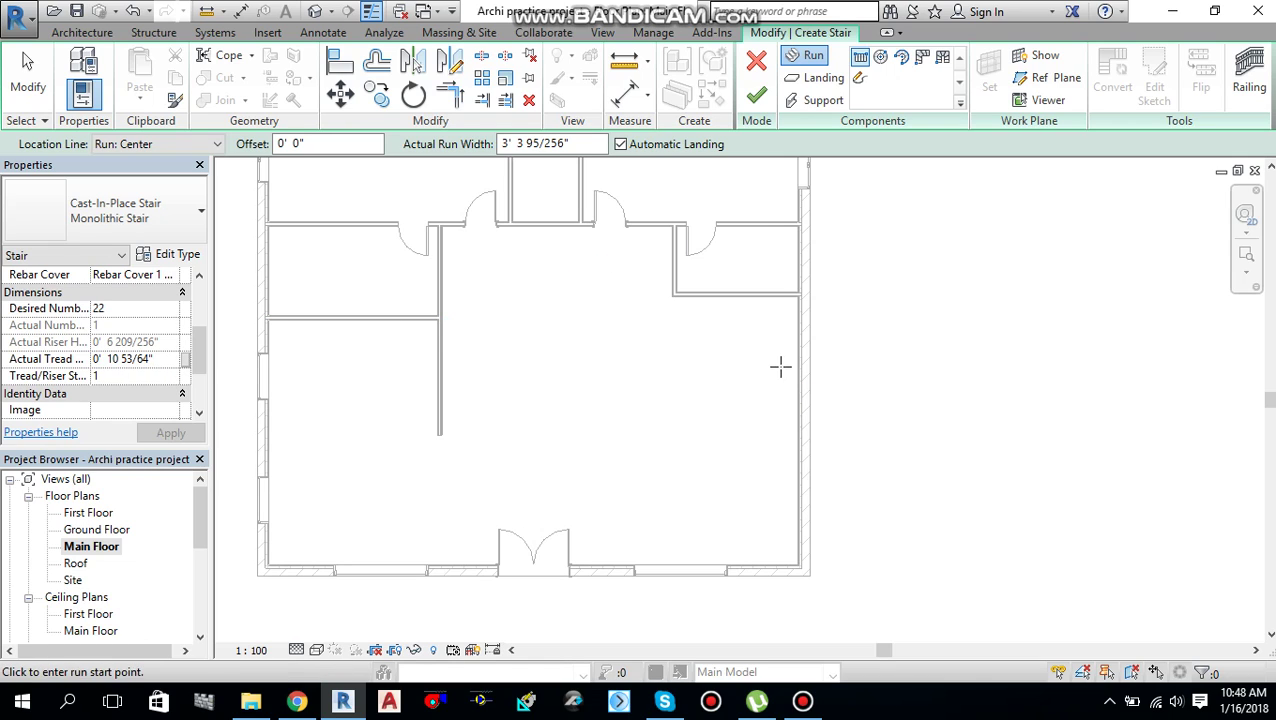
pyautogui.scroll(2, 653, 358)
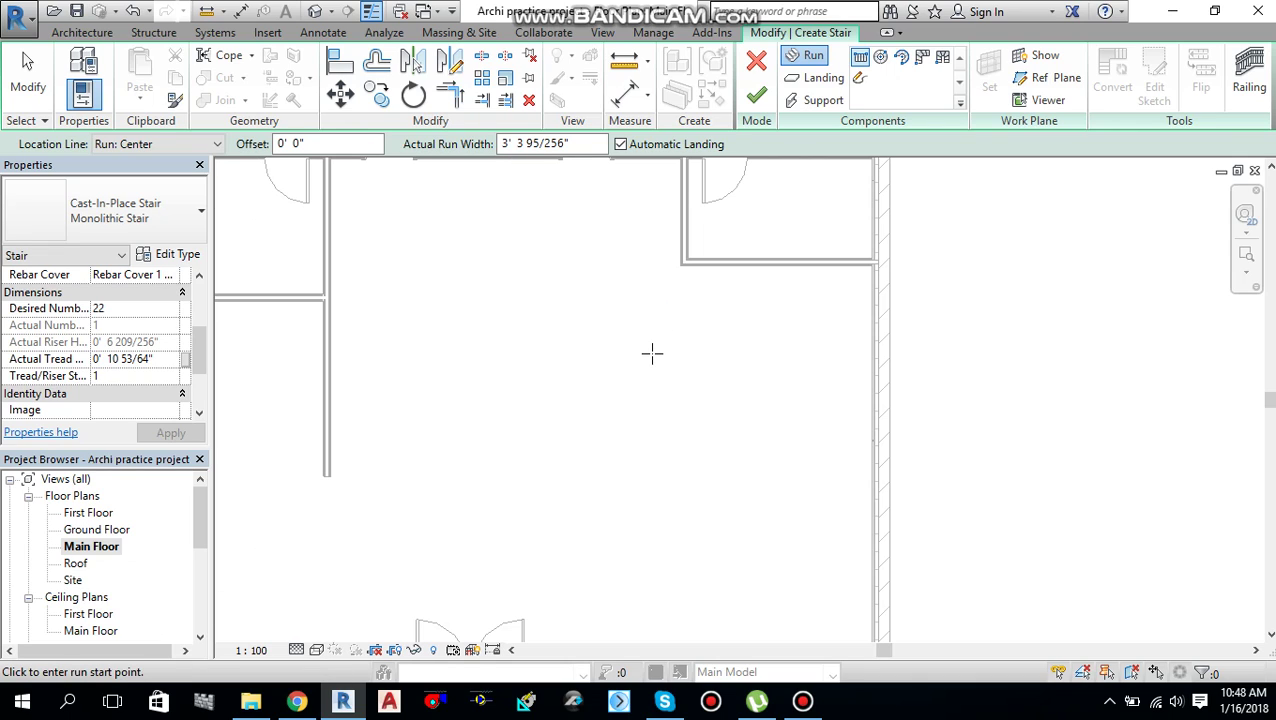
pyautogui.click(640, 356)
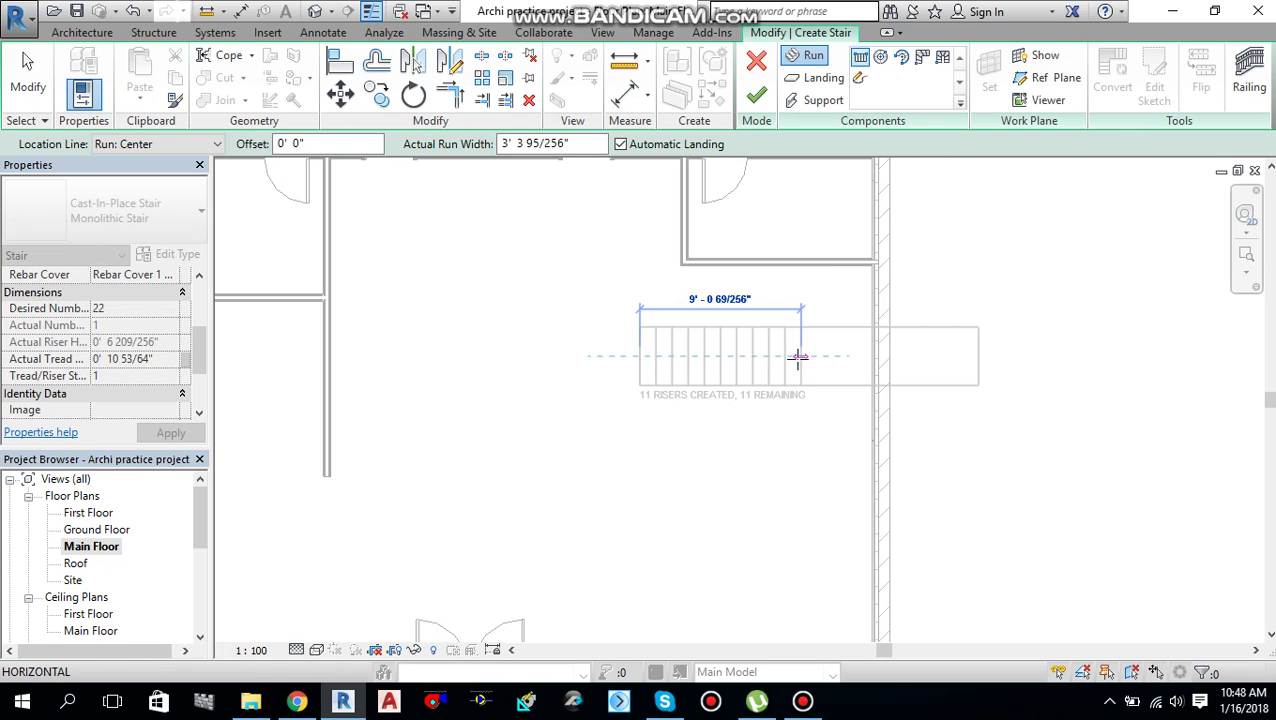
pyautogui.click(800, 356)
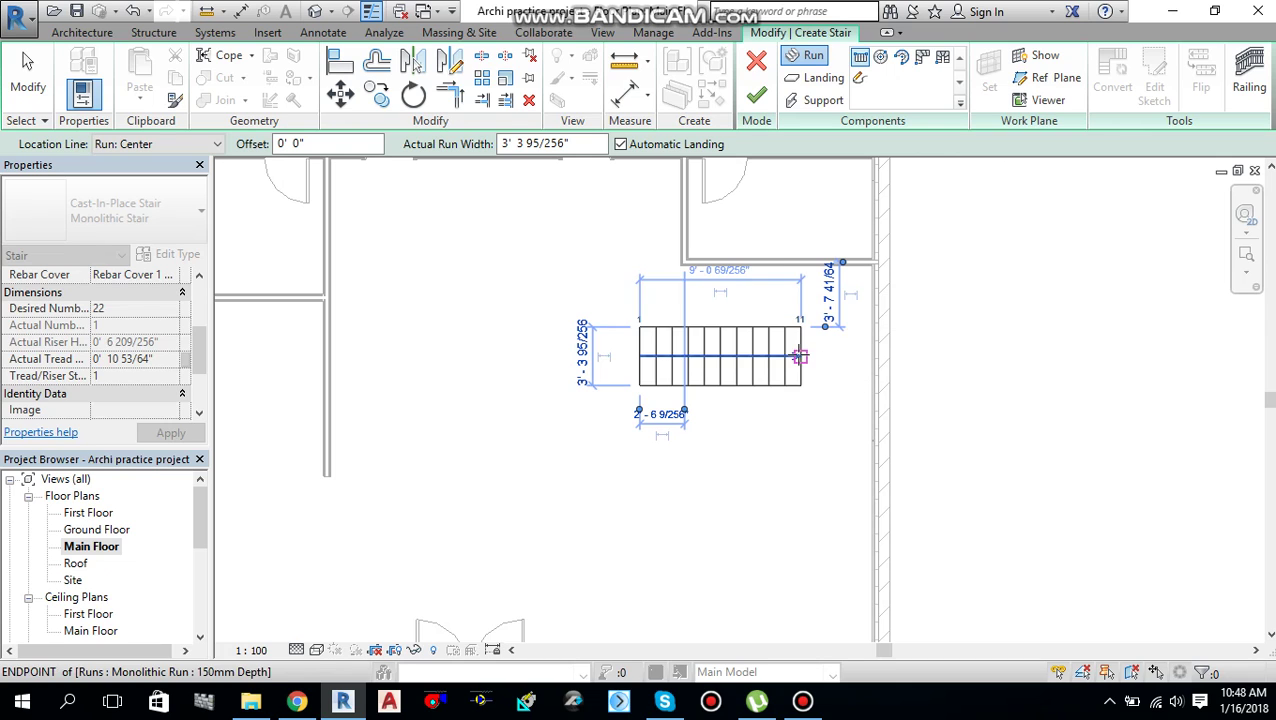
pyautogui.click(800, 293)
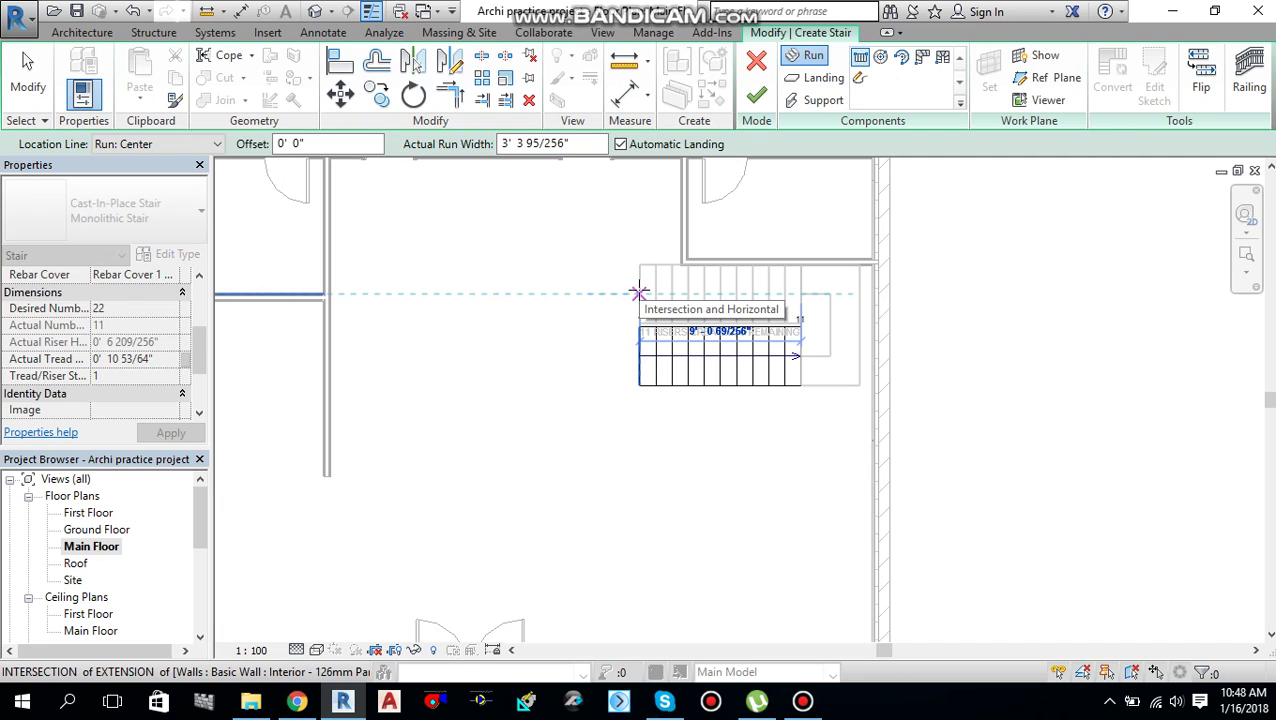
pyautogui.click(639, 293)
# Step: Move both stair runs and the landing together so the landing edge meets the inner face of the right exterior wall
pyautogui.scroll(2, 790, 426)
pyautogui.moveTo(790, 426); pyautogui.dragTo(769, 521, button='middle')
pyautogui.moveTo(855, 508)
pyautogui.mouseDown()
pyautogui.moveTo(749, 464)
pyautogui.moveTo(507, 262)
pyautogui.moveTo(476, 215)
pyautogui.mouseUp()
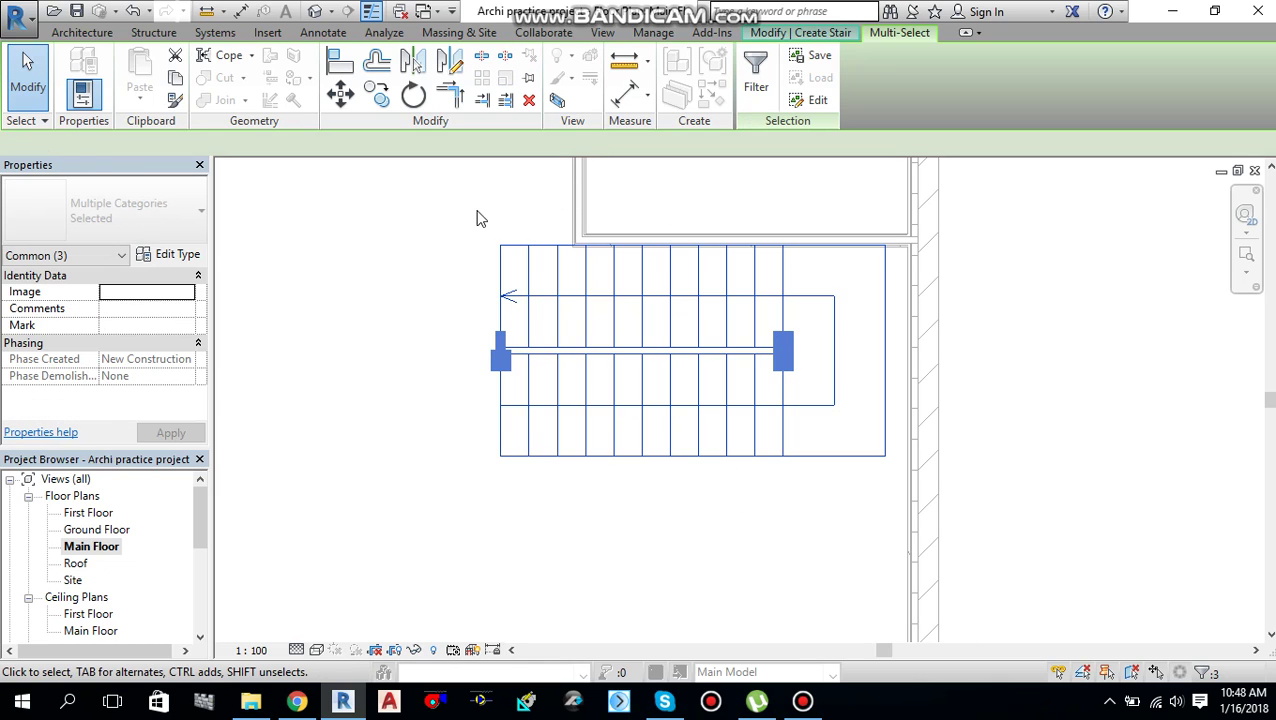
pyautogui.click(337, 100)
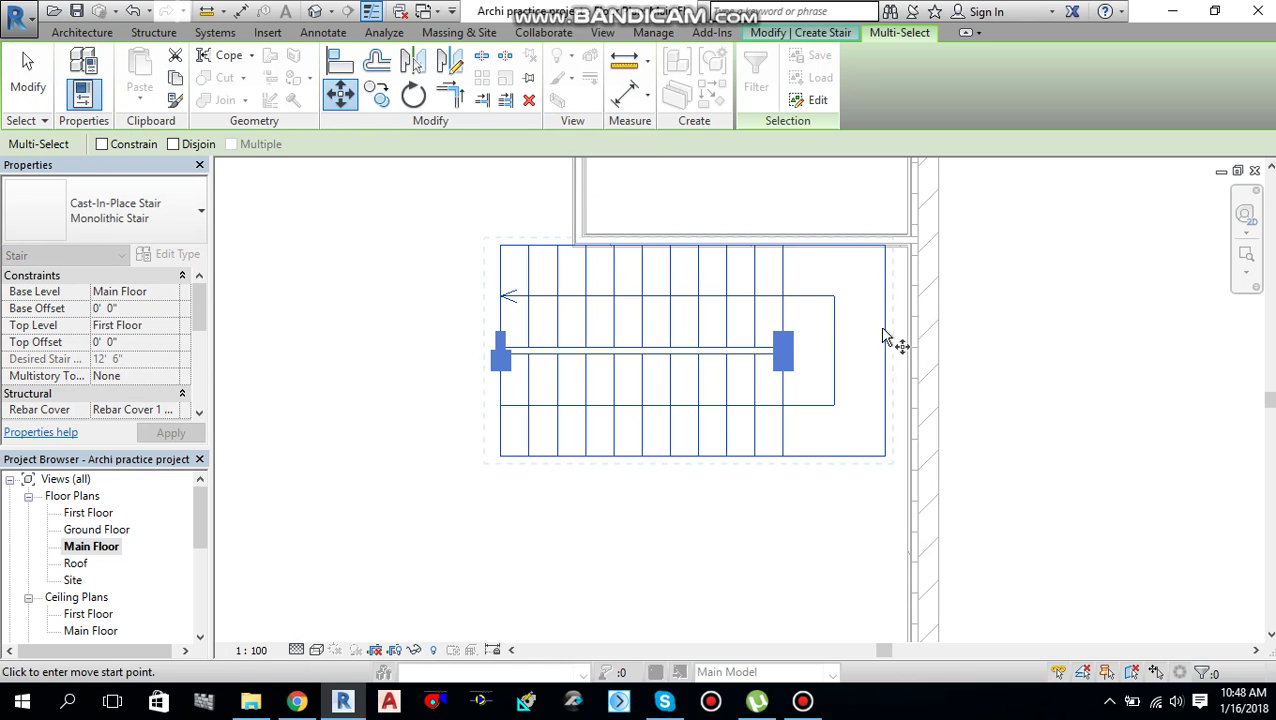
pyautogui.scroll(2, 886, 295)
pyautogui.scroll(2, 891, 214)
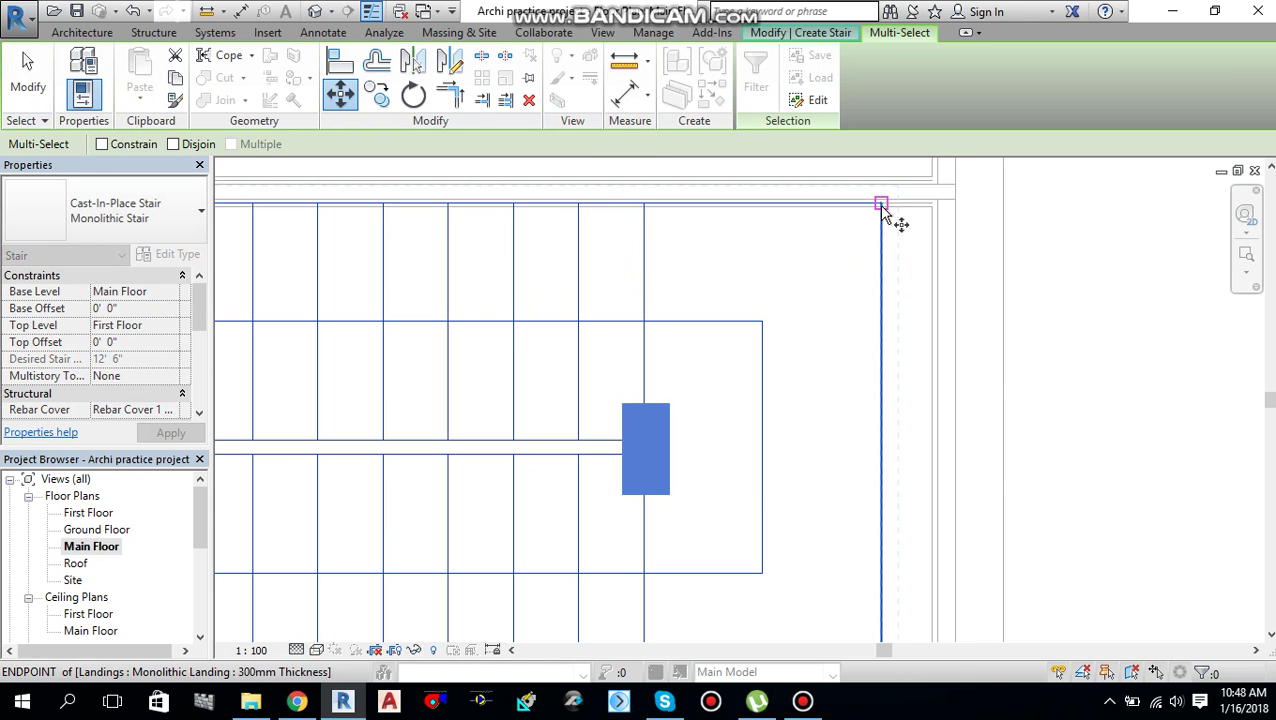
pyautogui.click(915, 212)
pyautogui.scroll(3, 930, 215)
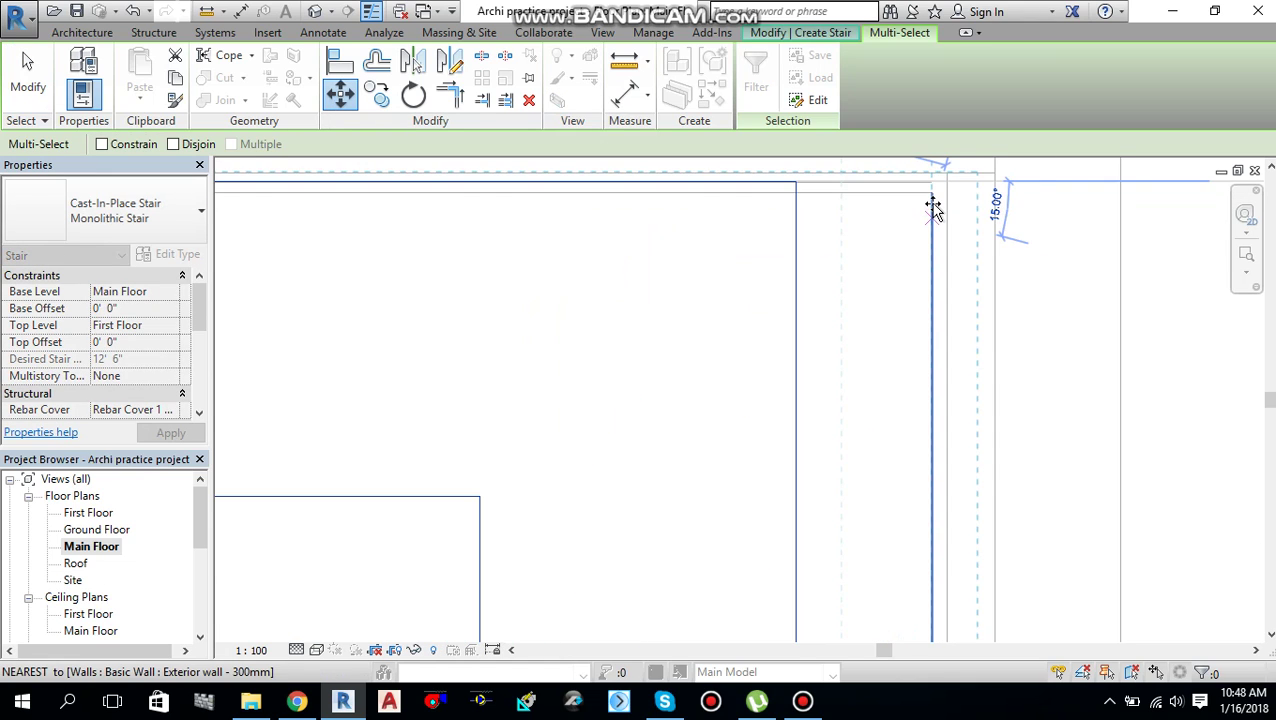
pyautogui.click(839, 281)
pyautogui.scroll(-5, 812, 331)
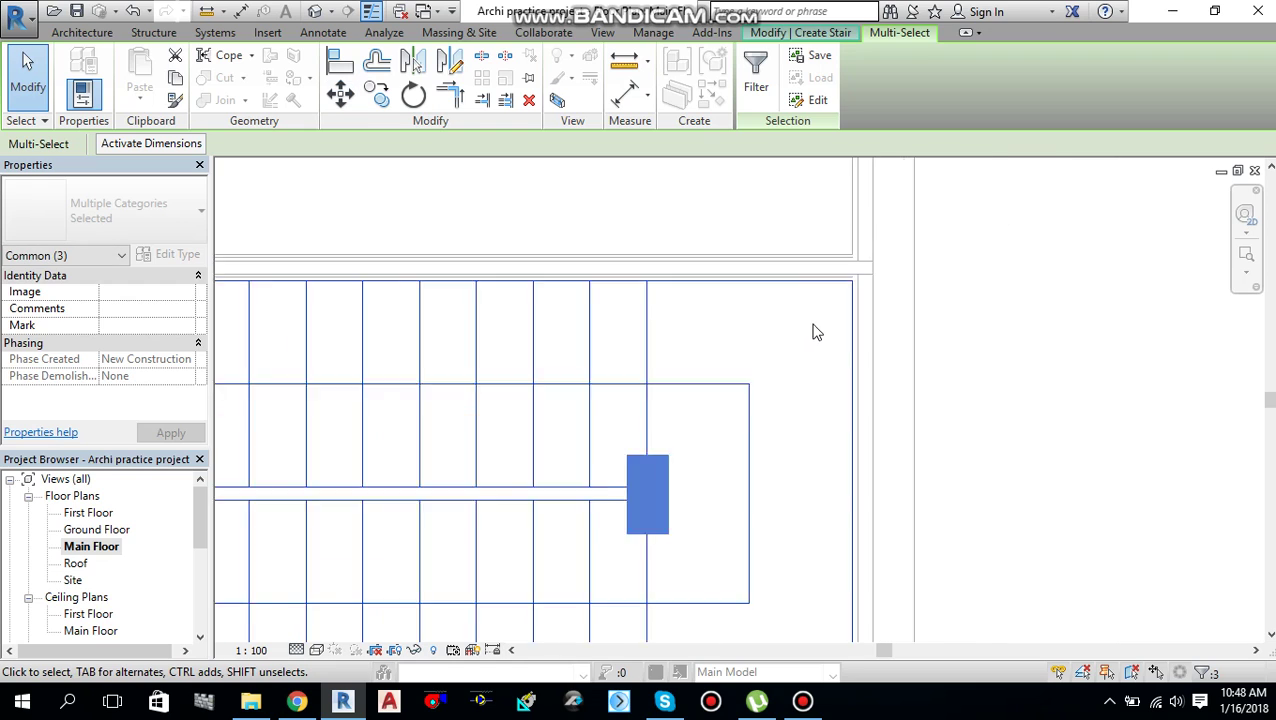
pyautogui.moveTo(806, 333); pyautogui.dragTo(874, 313, button='middle')
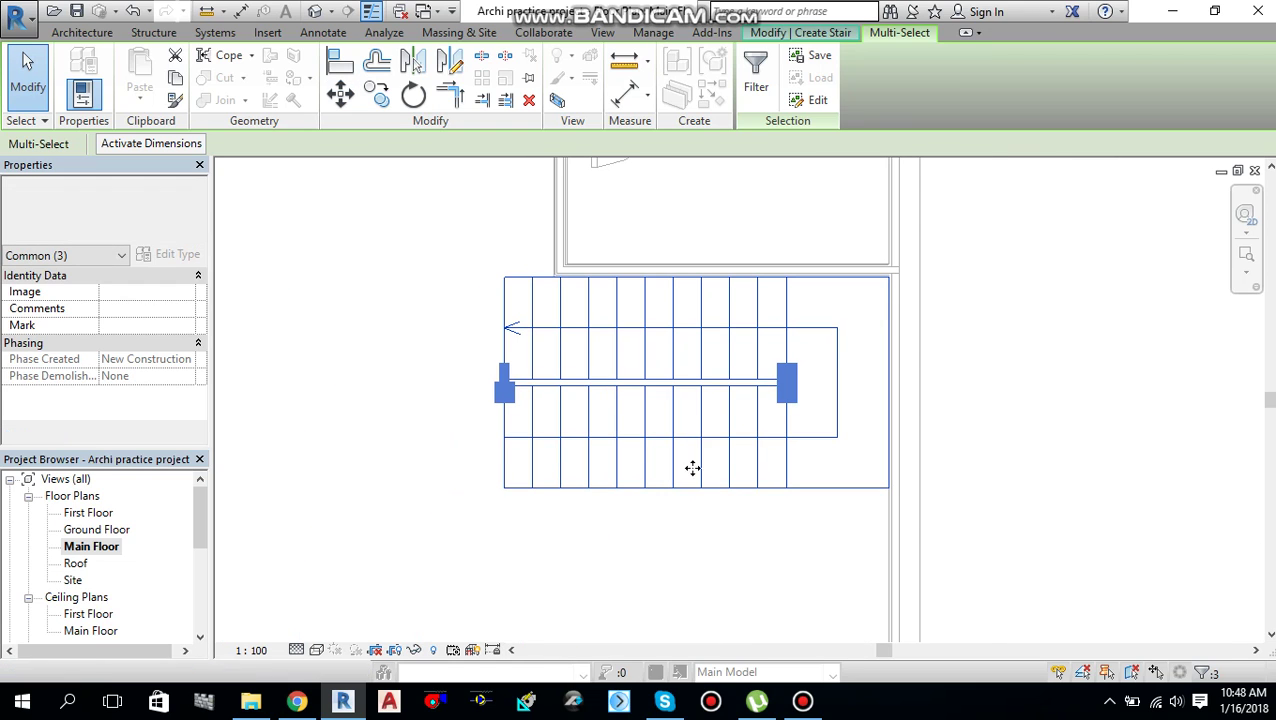
pyautogui.click(662, 554)
# Step: Check the dimensions and alignment of the upper and lower stair runs against the adjoining walls
pyautogui.moveTo(478, 276); pyautogui.dragTo(495, 322, button='middle')
pyautogui.scroll(-1, 464, 305)
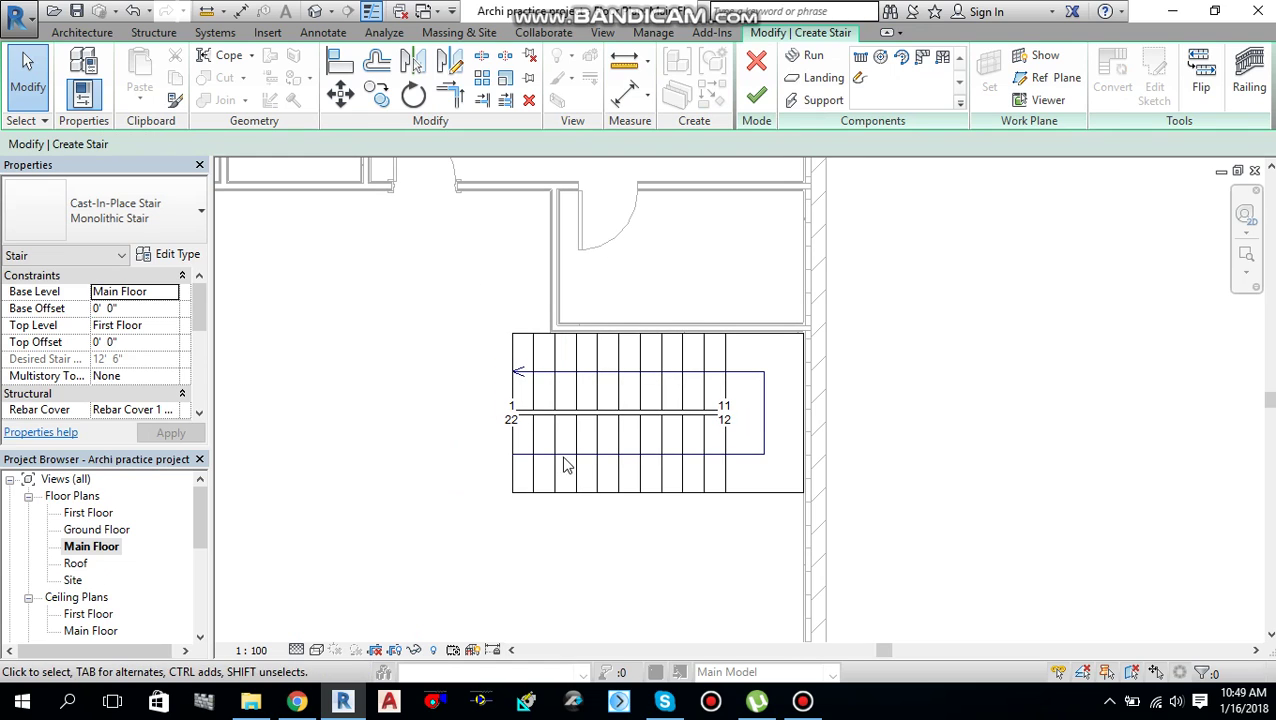
pyautogui.scroll(2, 556, 413)
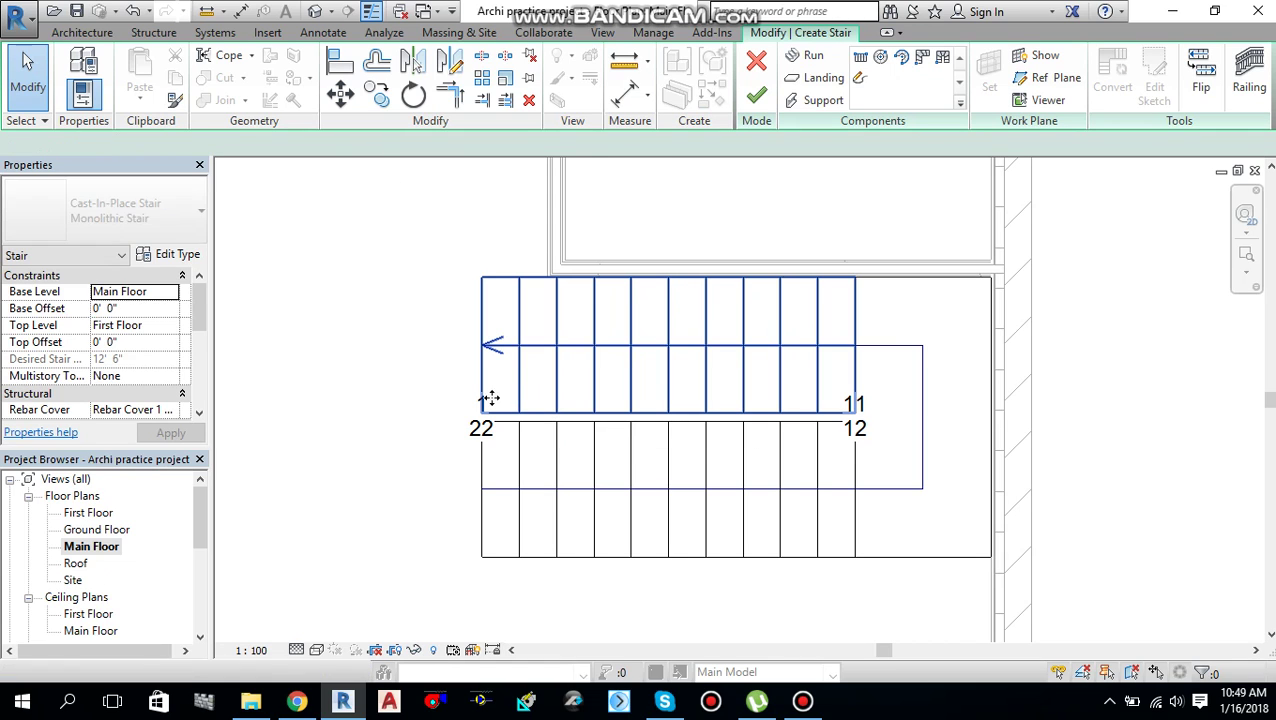
pyautogui.click(515, 405)
pyautogui.scroll(1, 430, 350)
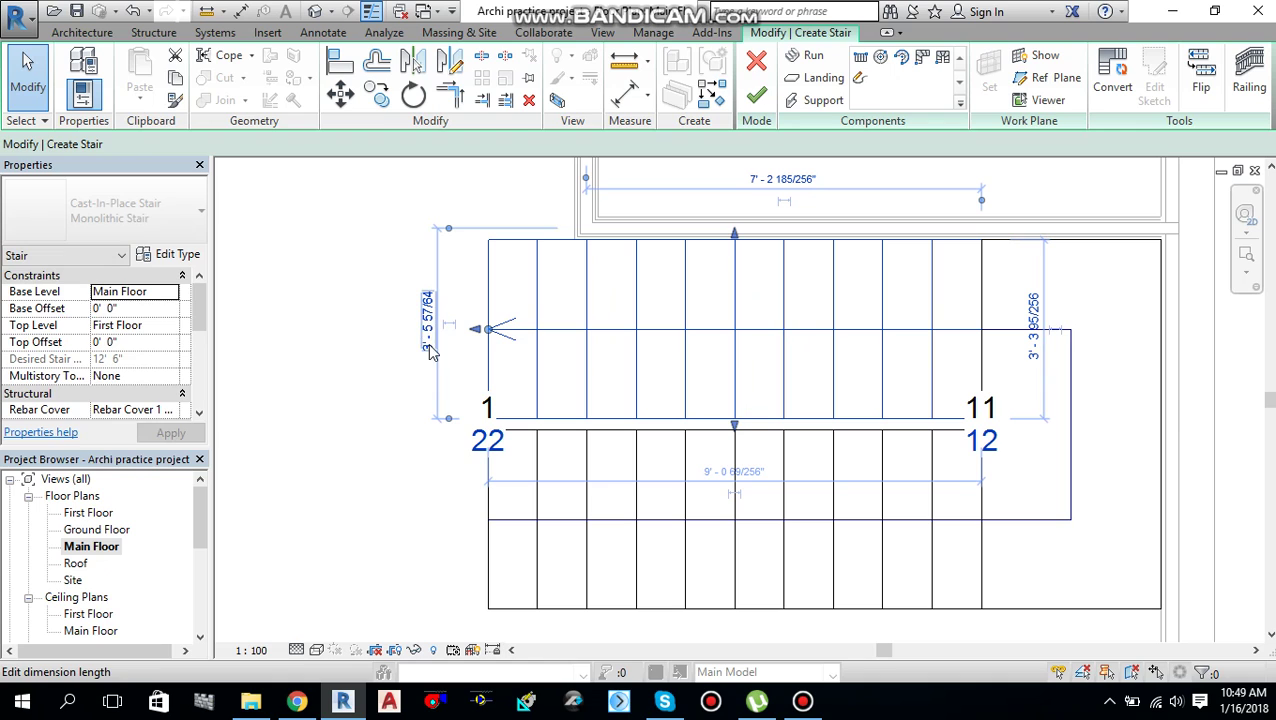
pyautogui.moveTo(476, 484); pyautogui.dragTo(476, 362, button='middle')
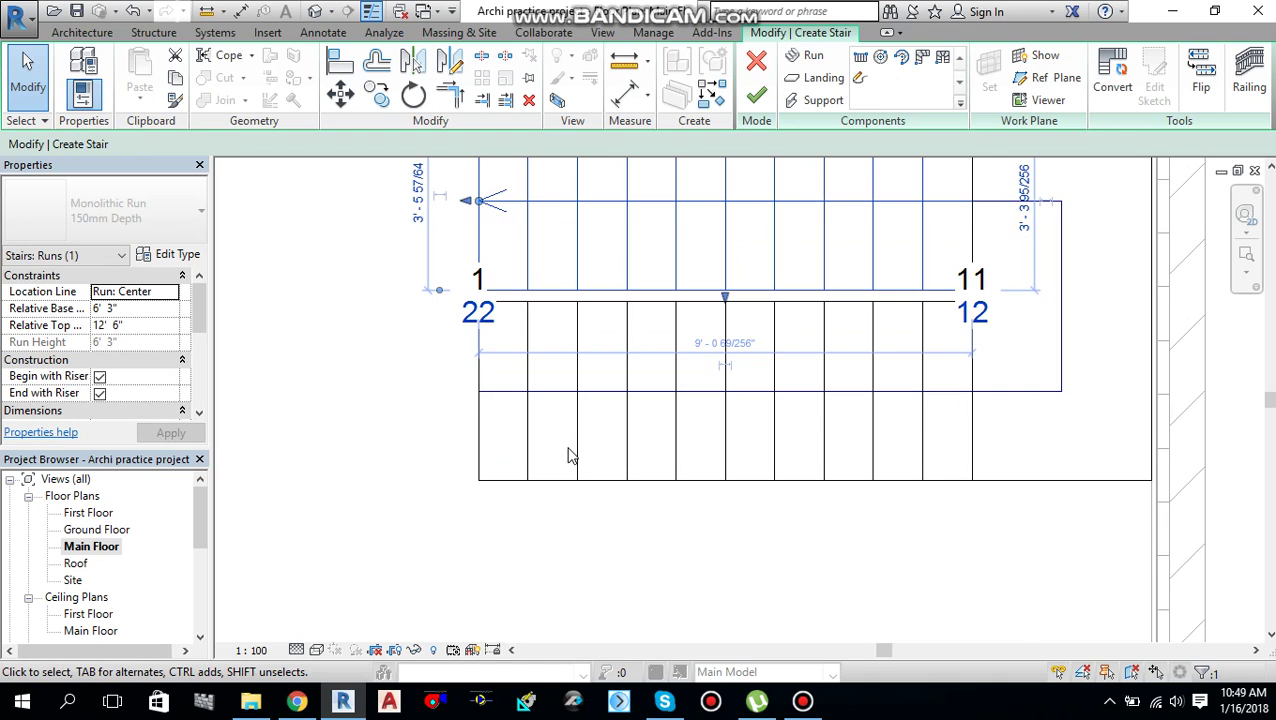
pyautogui.scroll(-1, 607, 456)
pyautogui.moveTo(607, 456); pyautogui.dragTo(585, 502, button='middle')
pyautogui.click(686, 512)
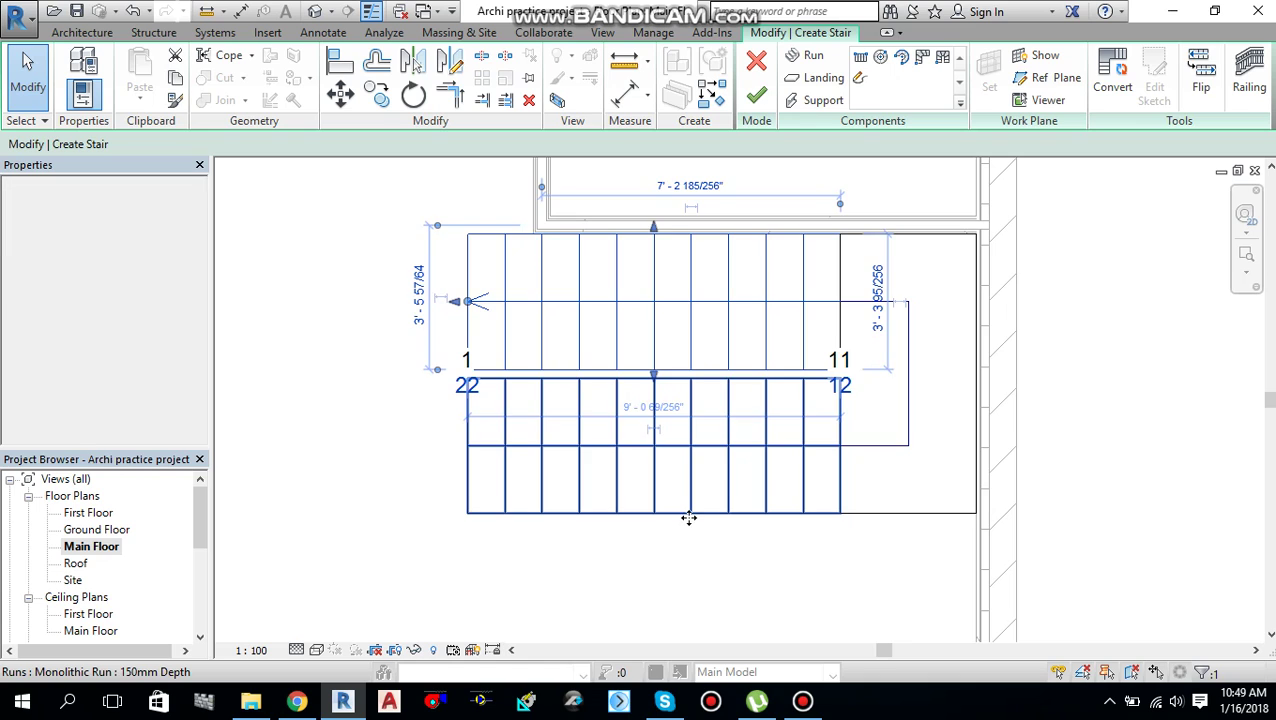
pyautogui.scroll(-1, 686, 515)
pyautogui.click(788, 257)
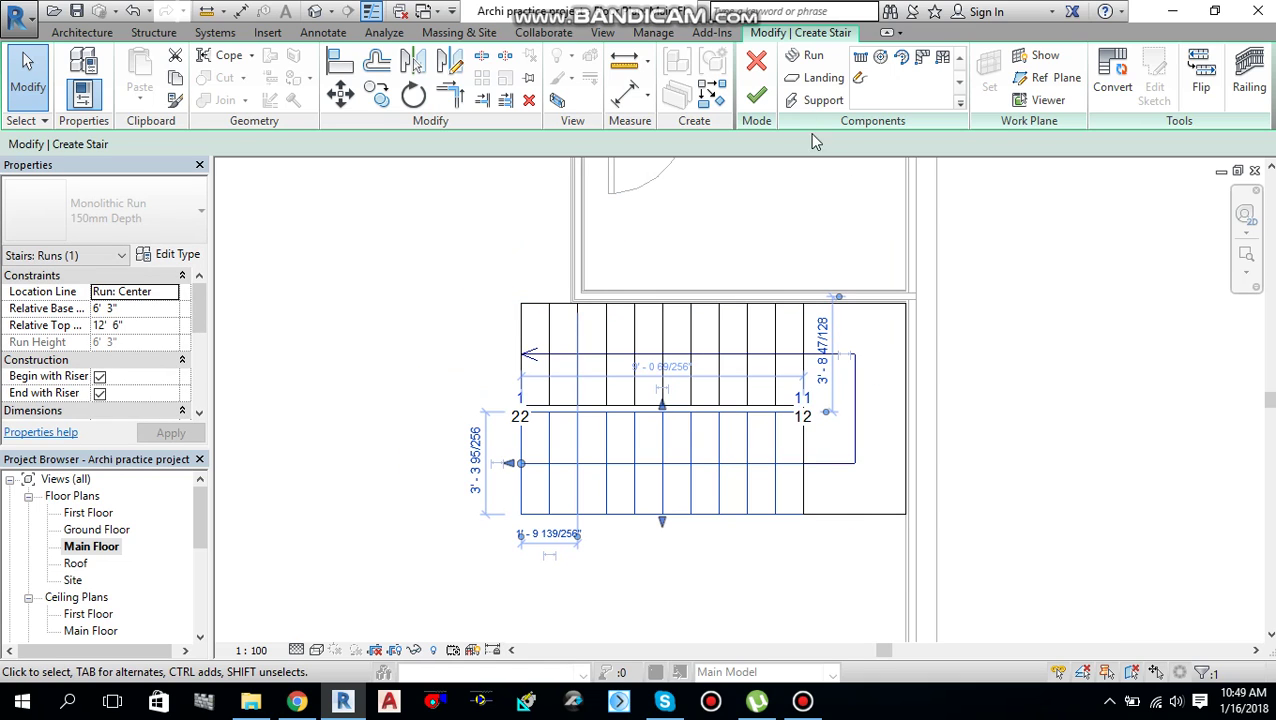
# Step: Finish the stair and dismiss the warning about the discontinuous rail
pyautogui.click(760, 97)
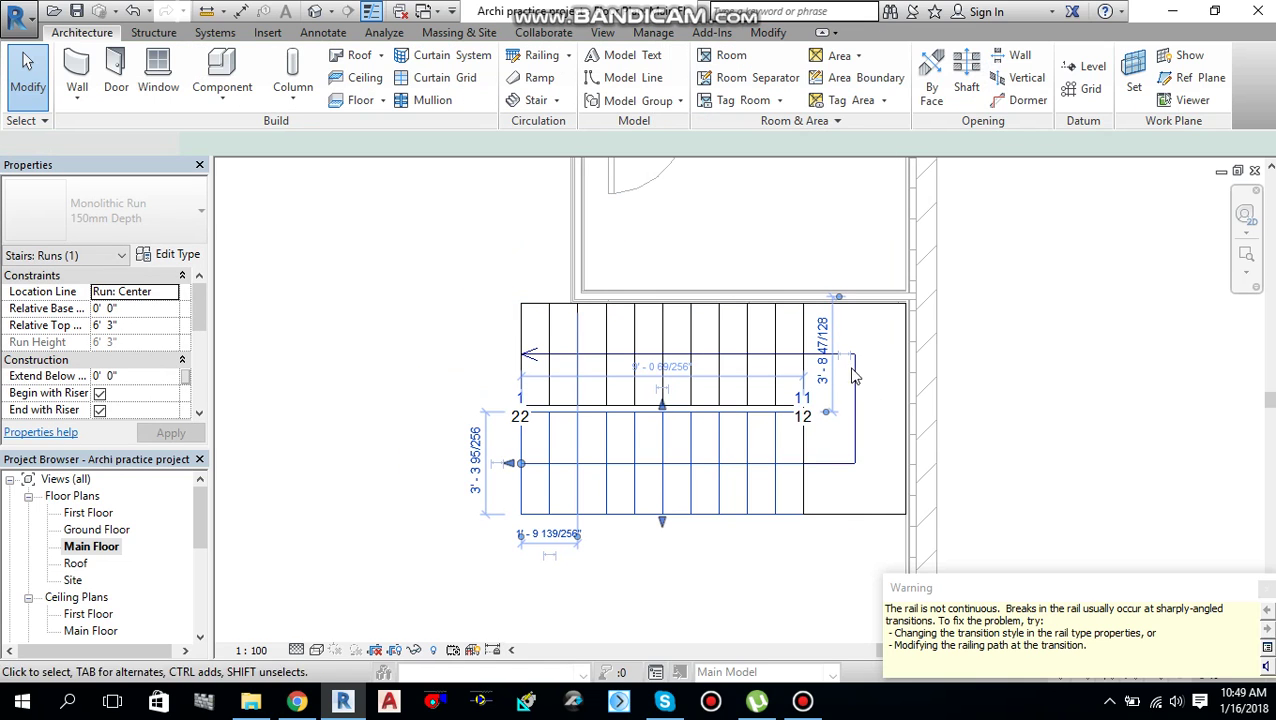
pyautogui.click(1266, 589)
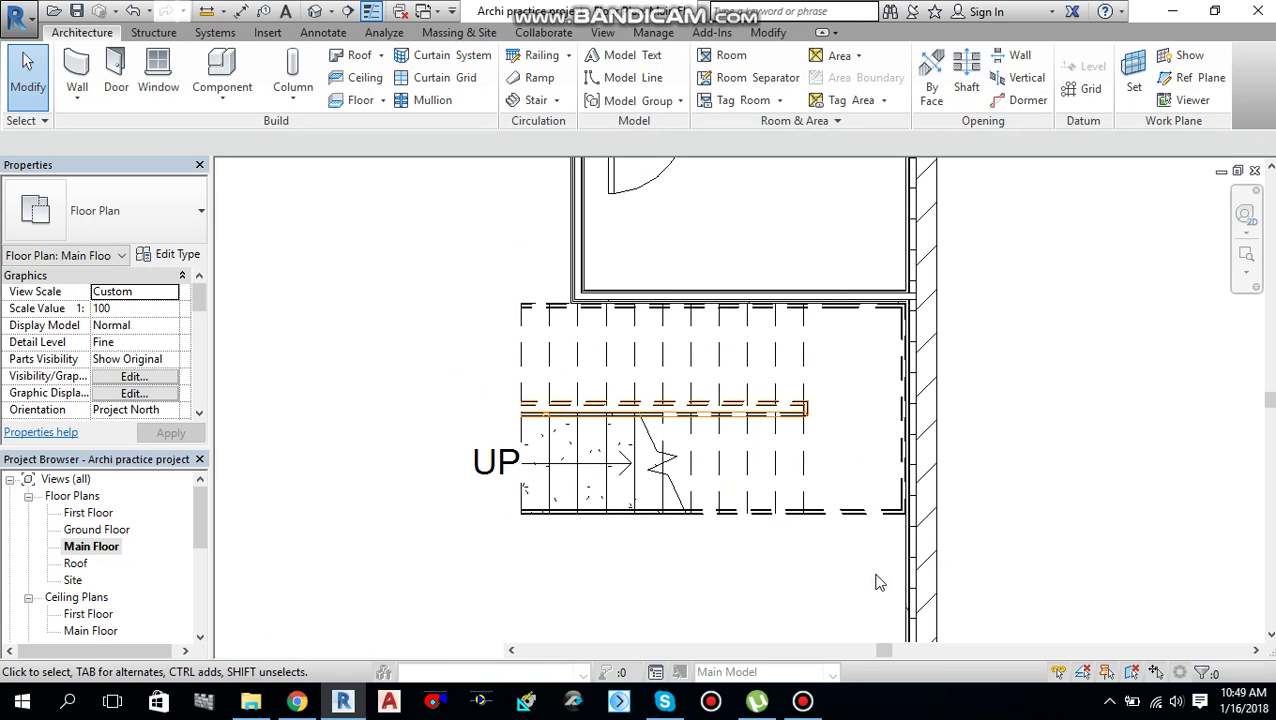
pyautogui.scroll(-4, 468, 435)
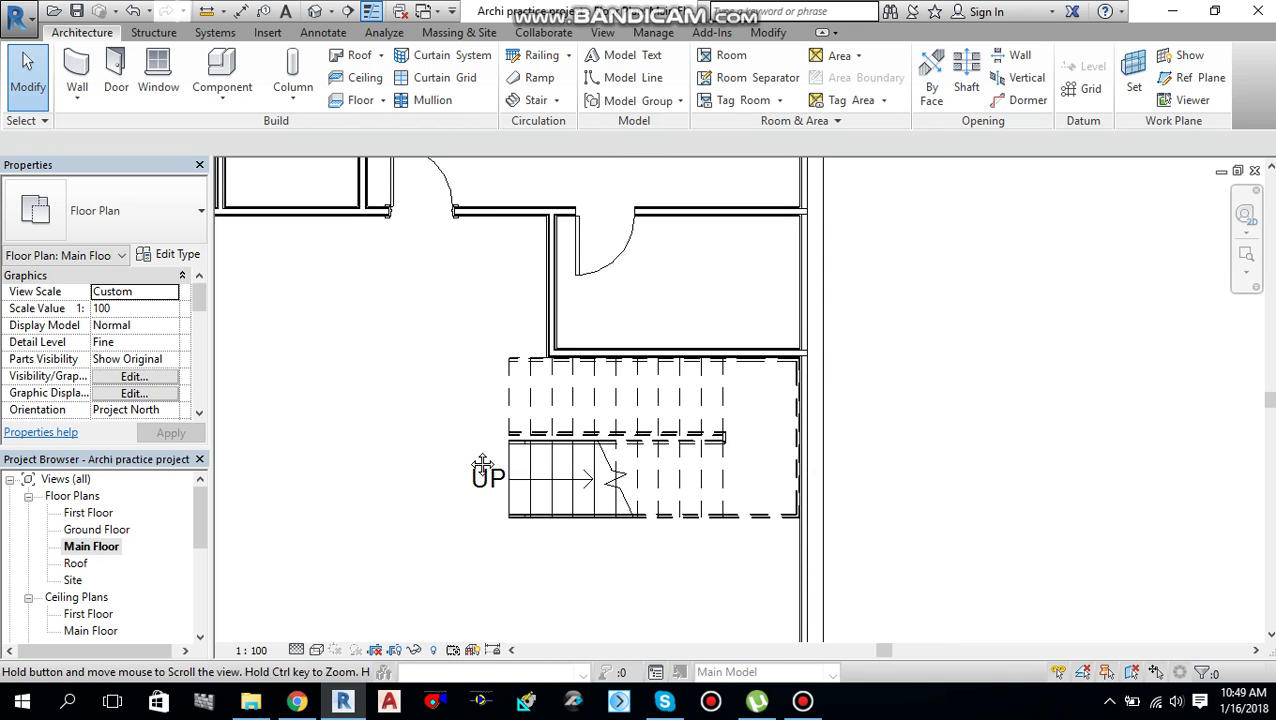
# Step: Examine in the default 3D view where the new stair meets the First Floor slab
pyautogui.click(315, 11)
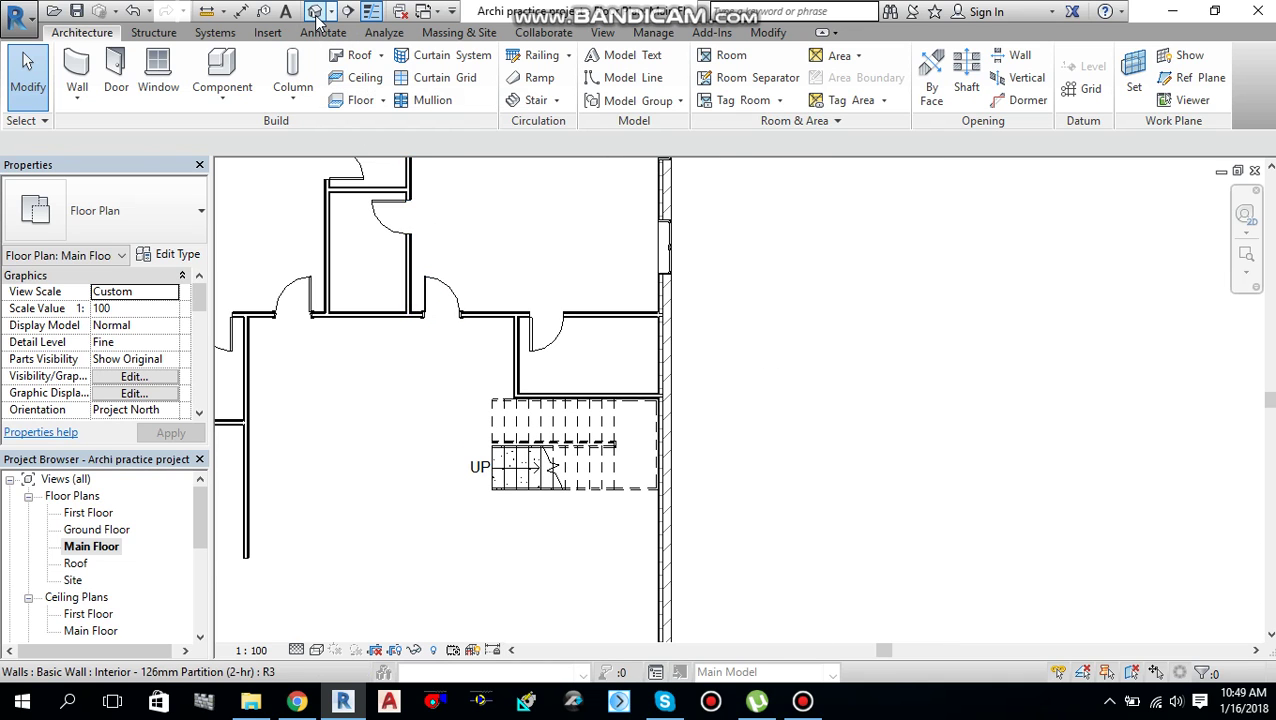
pyautogui.keyDown('shift'); pyautogui.moveTo(763, 480); pyautogui.dragTo(954, 507, button='middle'); pyautogui.keyUp('shift')
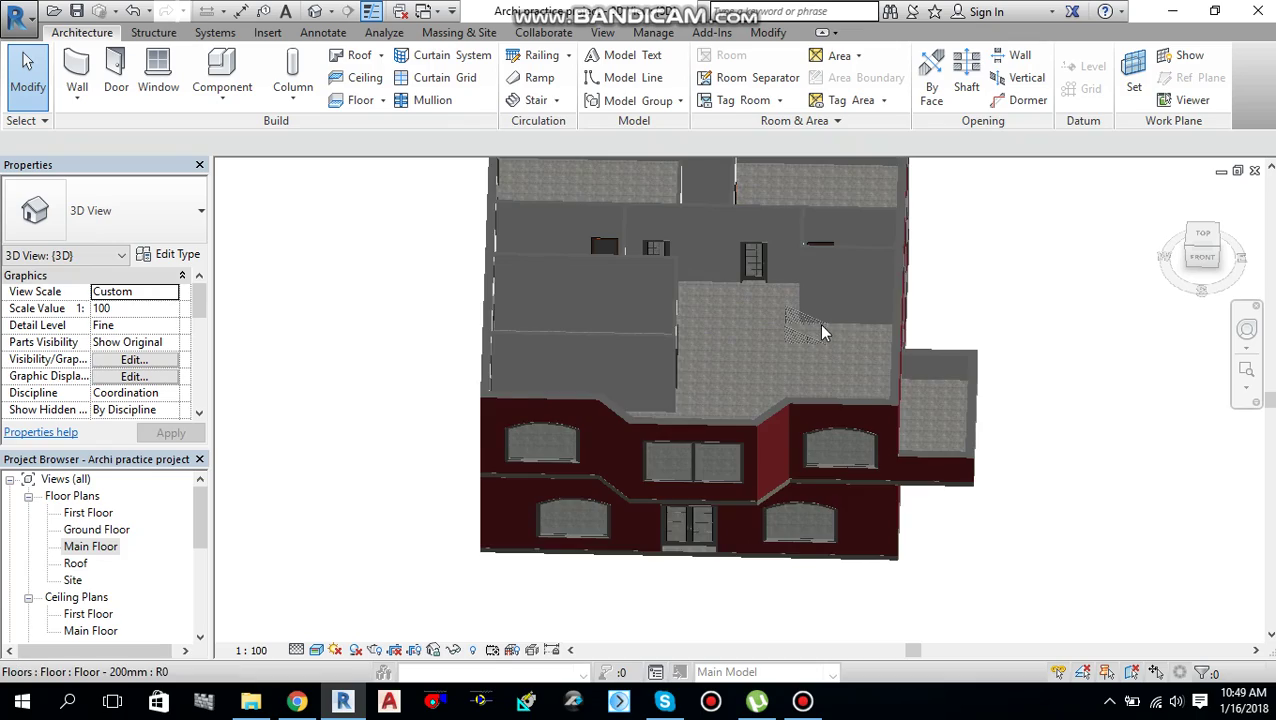
pyautogui.scroll(5, 819, 357)
pyautogui.scroll(2, 819, 357)
pyautogui.scroll(-5, 821, 361)
pyautogui.moveTo(857, 420); pyautogui.dragTo(748, 322, button='middle')
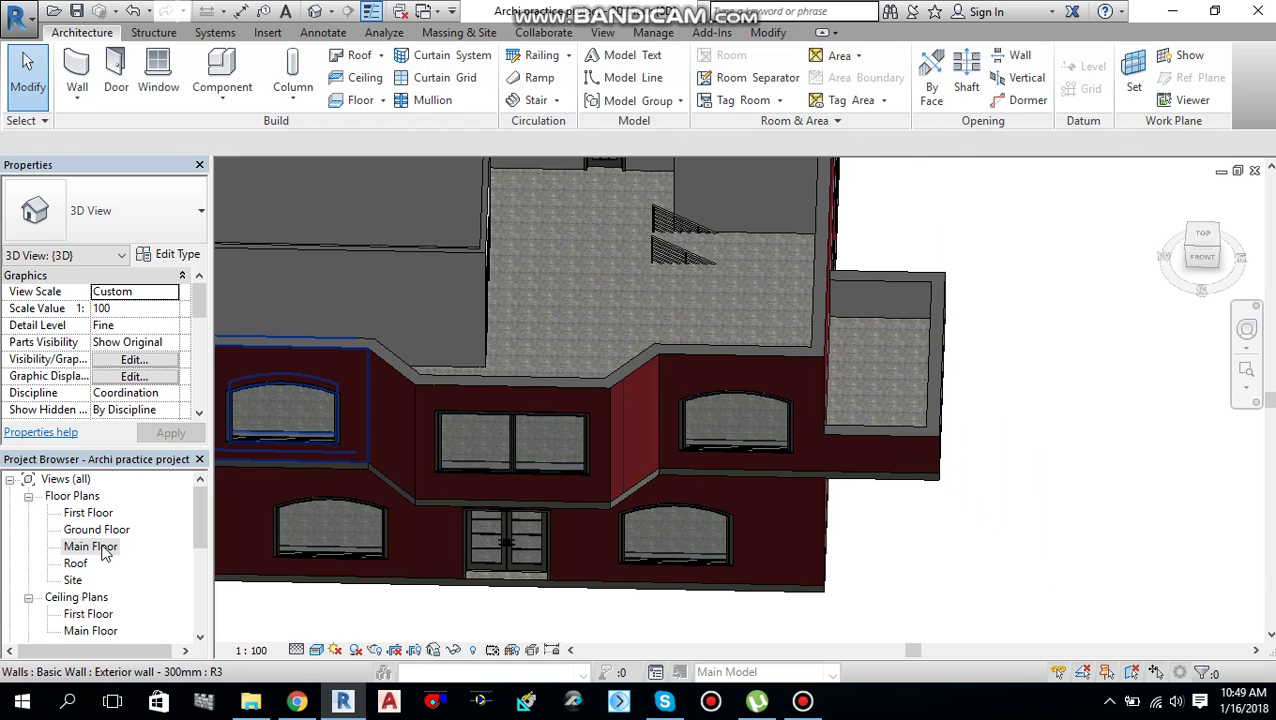
# Step: Start a shaft opening in the Main Floor plan, based on Main Floor with its top constraint up to level First Floor
pyautogui.doubleClick(90, 546)
pyautogui.moveTo(749, 436); pyautogui.dragTo(799, 396, button='middle')
pyautogui.scroll(4, 600, 400)
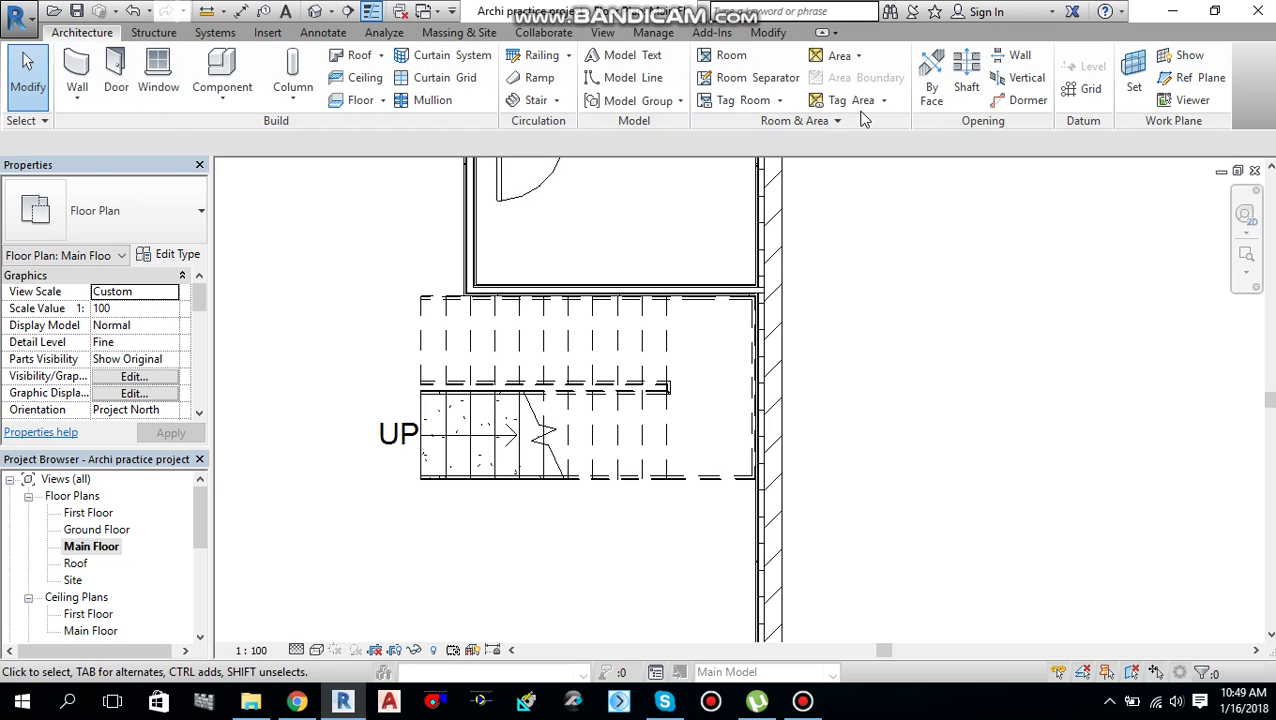
pyautogui.click(968, 85)
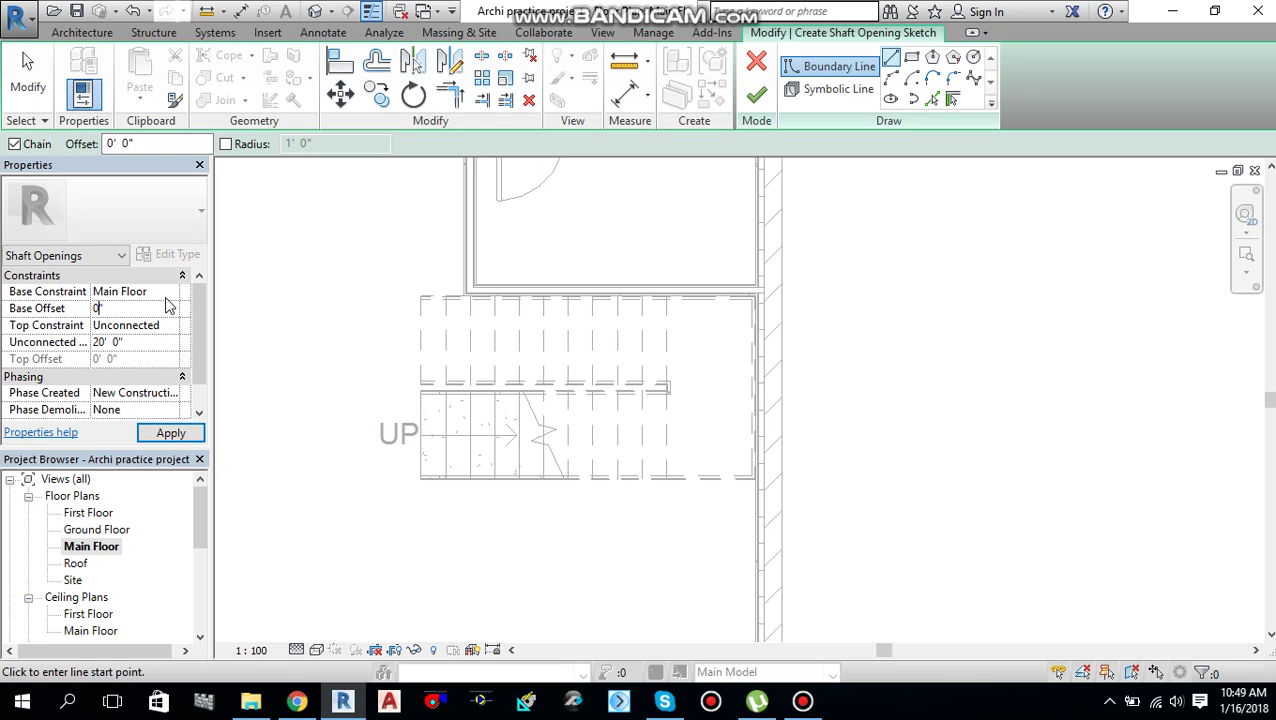
pyautogui.click(162, 292)
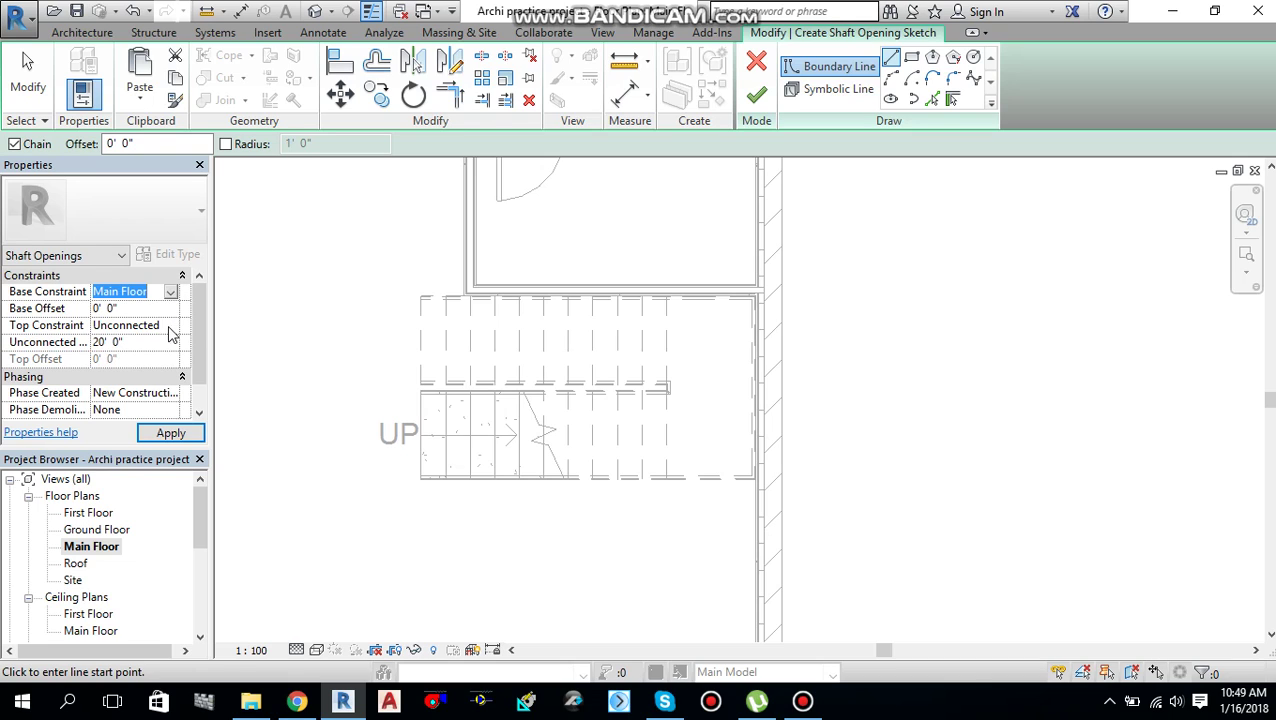
pyautogui.click(175, 328)
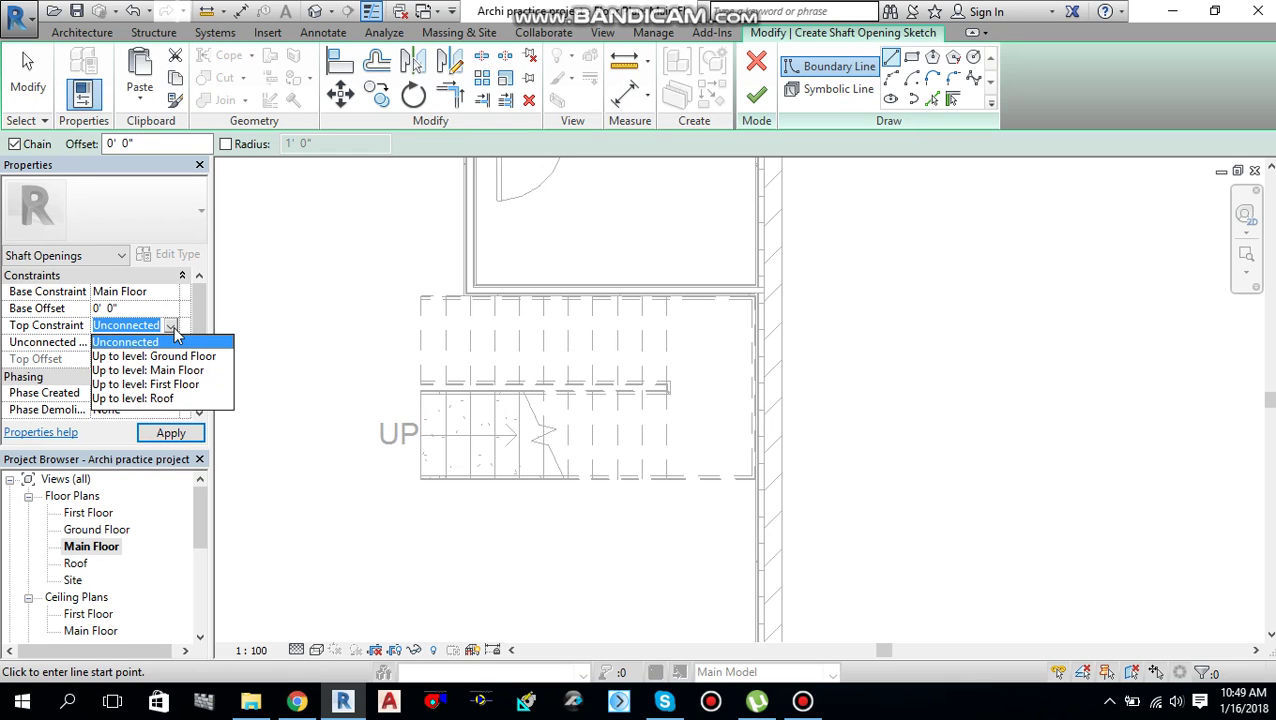
pyautogui.click(175, 385)
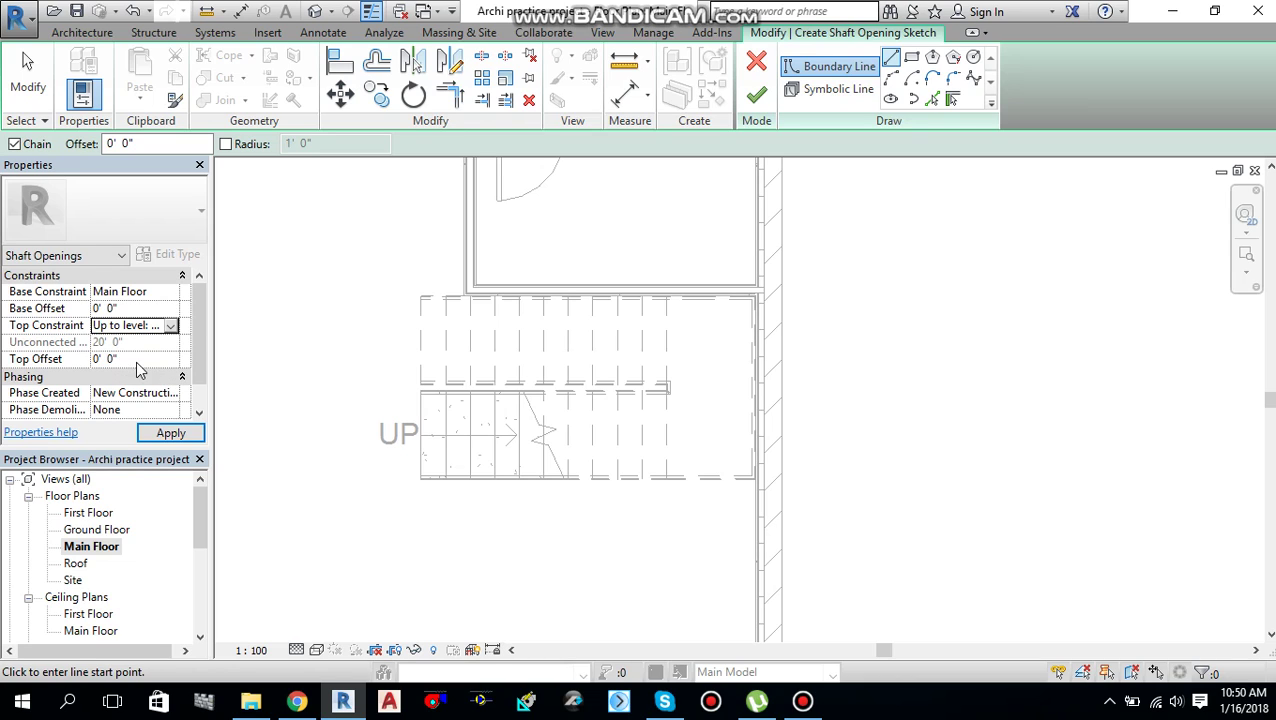
pyautogui.scroll(-1, 142, 360)
pyautogui.click(170, 432)
pyautogui.click(955, 58)
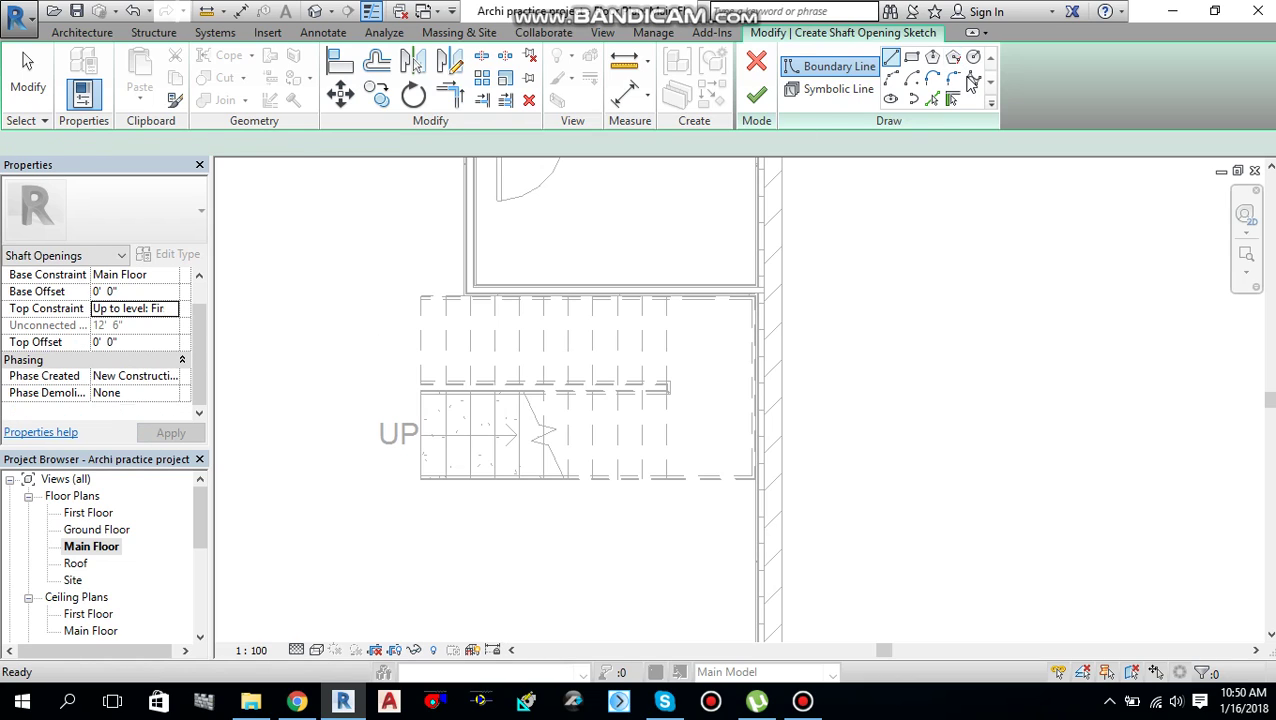
pyautogui.press('l')
pyautogui.press('i')
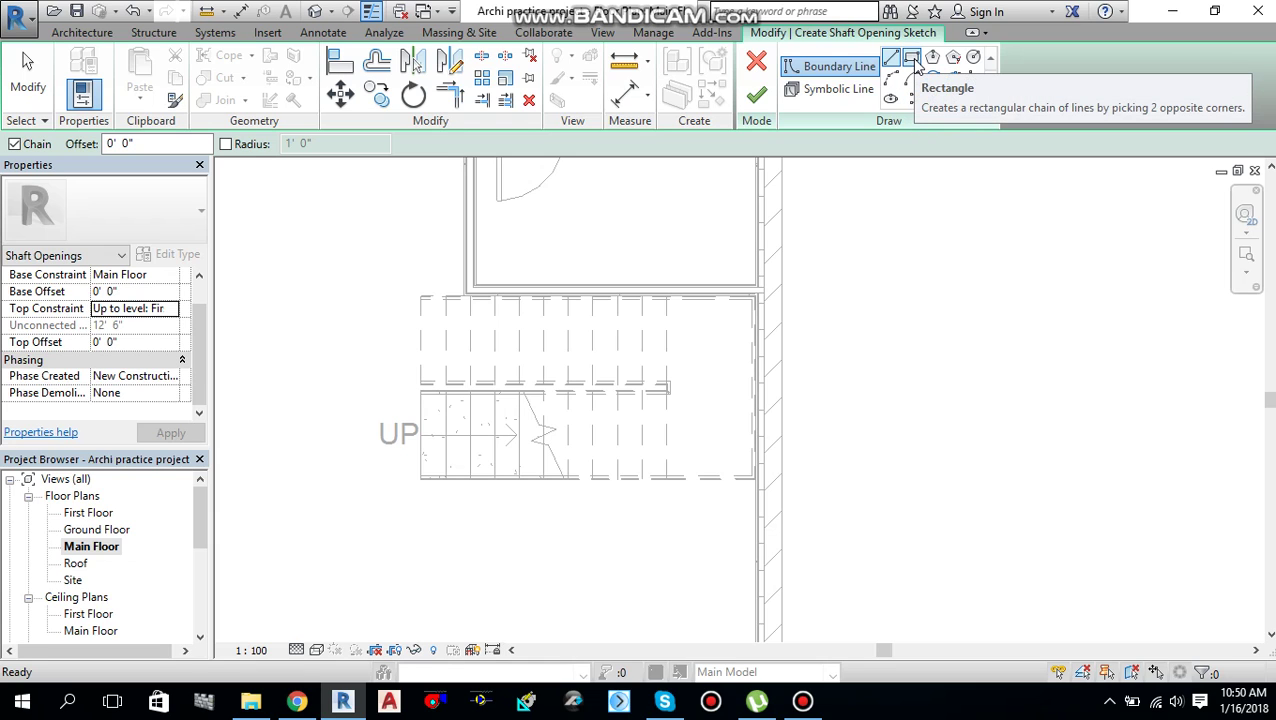
# Step: Draw a rectangular shaft boundary about 6'-9" deep around the stair's outline, from its upper-left corner to its lower-right landing corner
pyautogui.click(912, 58)
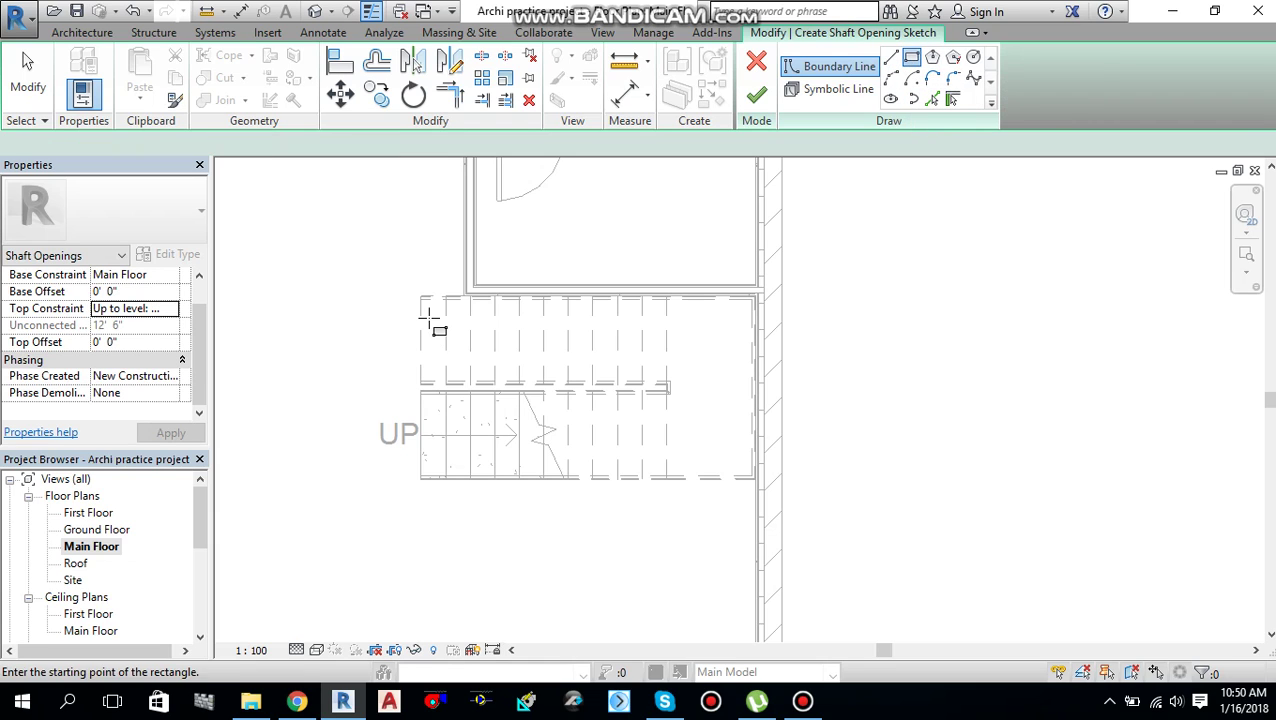
pyautogui.scroll(2, 428, 315)
pyautogui.scroll(2, 428, 315)
pyautogui.click(383, 197)
pyautogui.scroll(5, 760, 420)
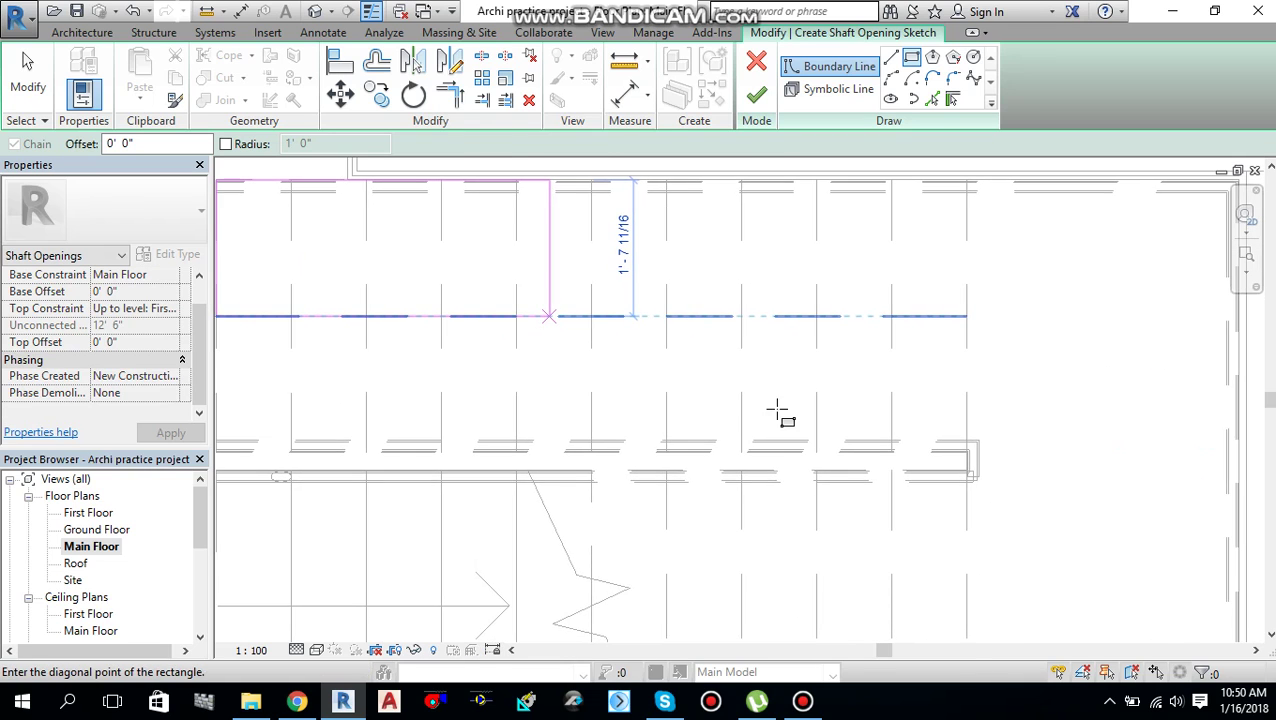
pyautogui.moveTo(866, 441); pyautogui.dragTo(678, 333, button='middle')
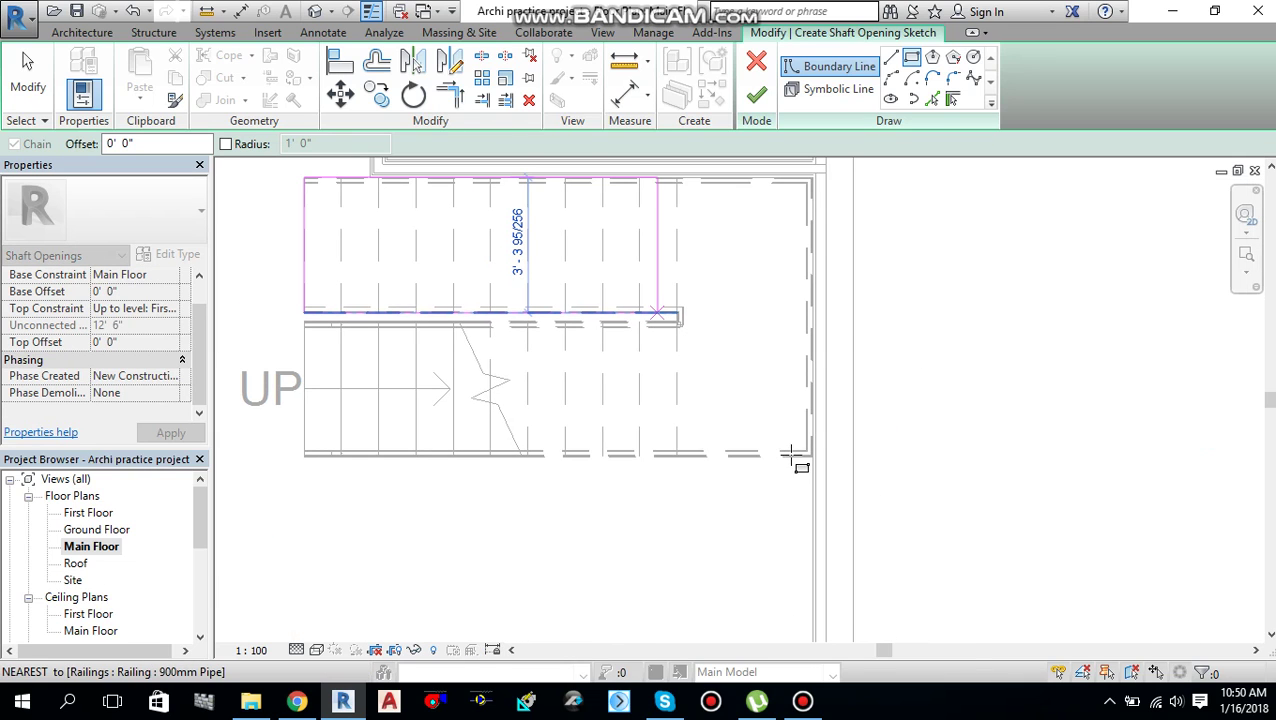
pyautogui.scroll(2, 795, 450)
pyautogui.scroll(3, 810, 463)
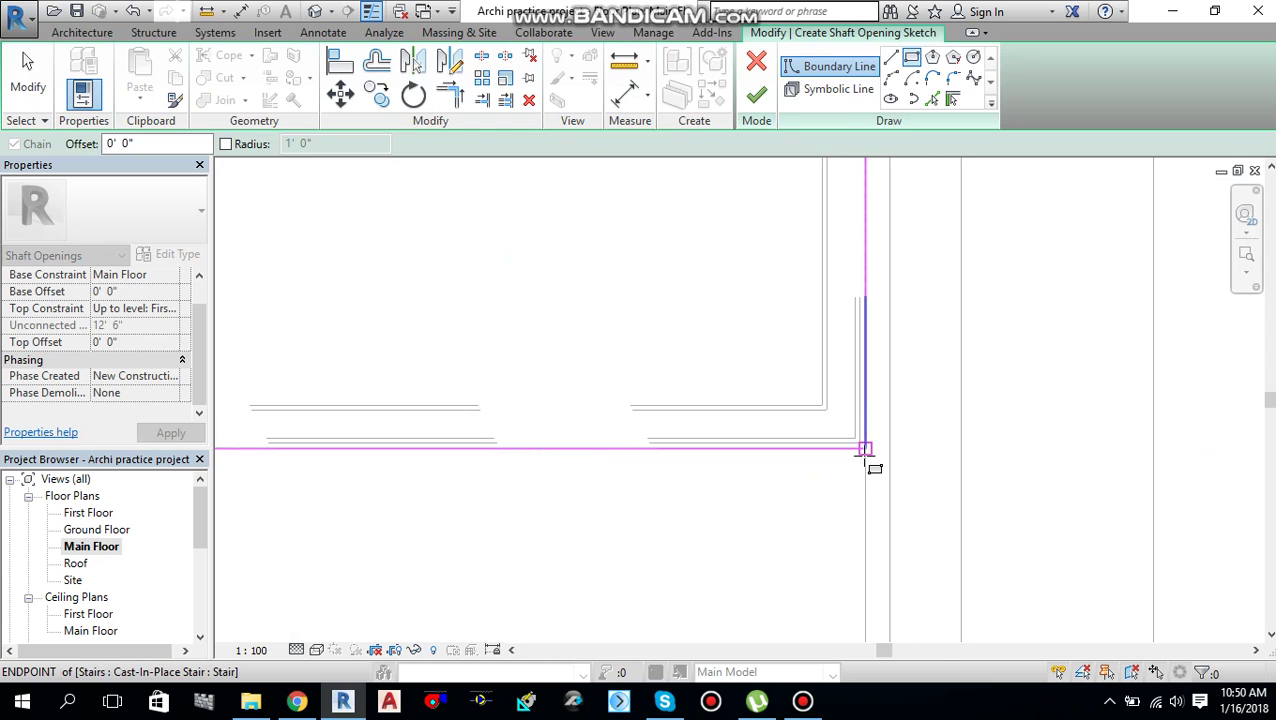
pyautogui.click(865, 452)
pyautogui.scroll(-6, 572, 277)
pyautogui.moveTo(617, 323); pyautogui.dragTo(718, 490, button='middle')
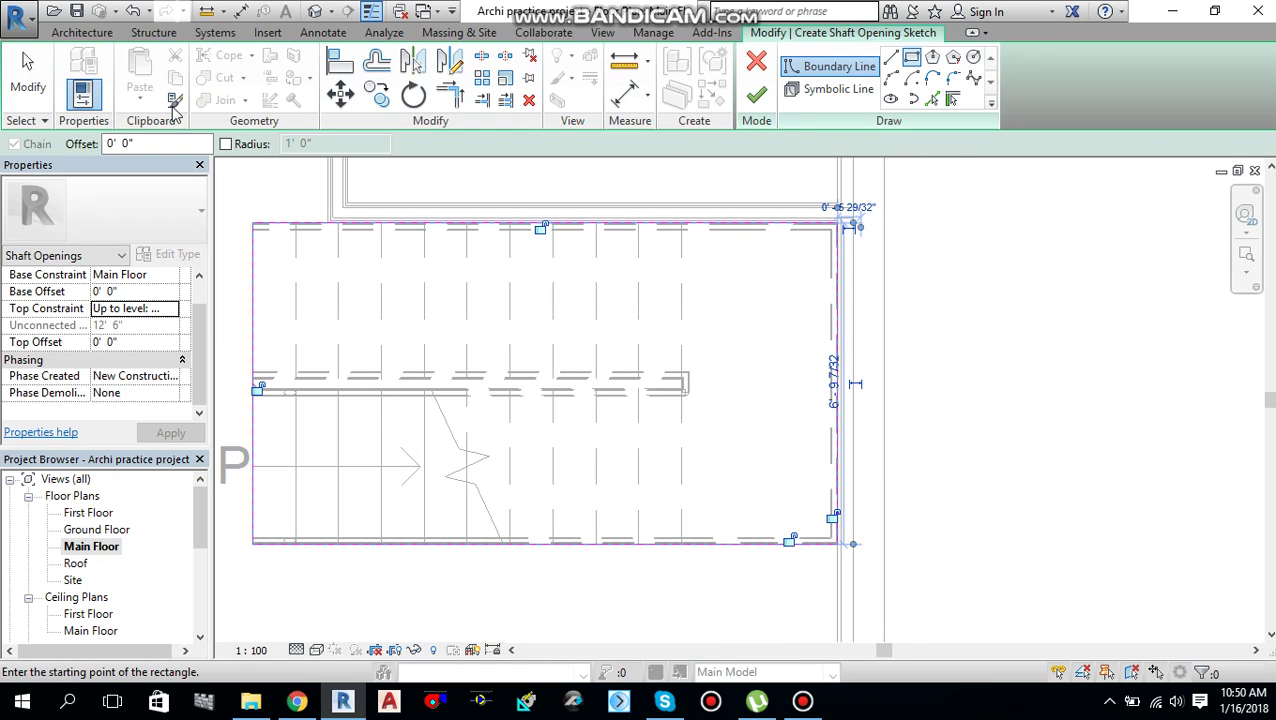
pyautogui.scroll(-1, 680, 530)
# Step: Finish the shaft opening sketch around the stair
pyautogui.click(31, 78)
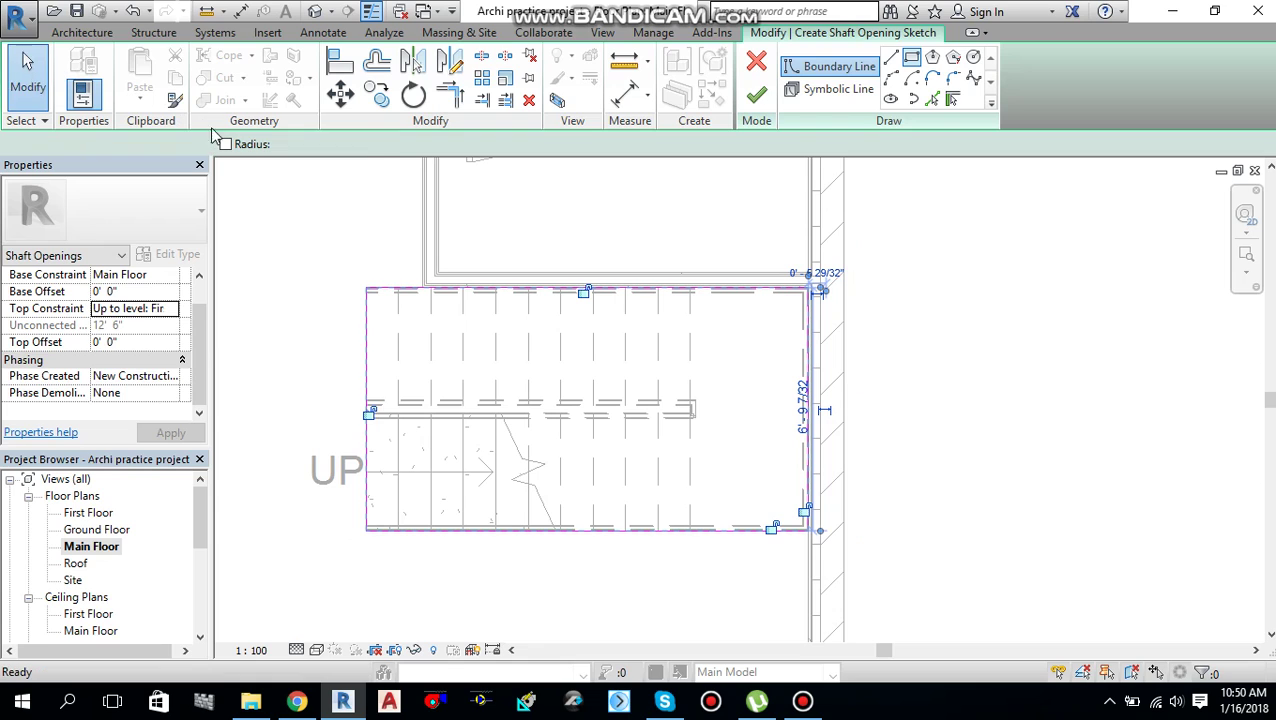
pyautogui.click(762, 100)
pyautogui.scroll(-2, 350, 311)
pyautogui.moveTo(444, 337); pyautogui.dragTo(570, 467, button='middle')
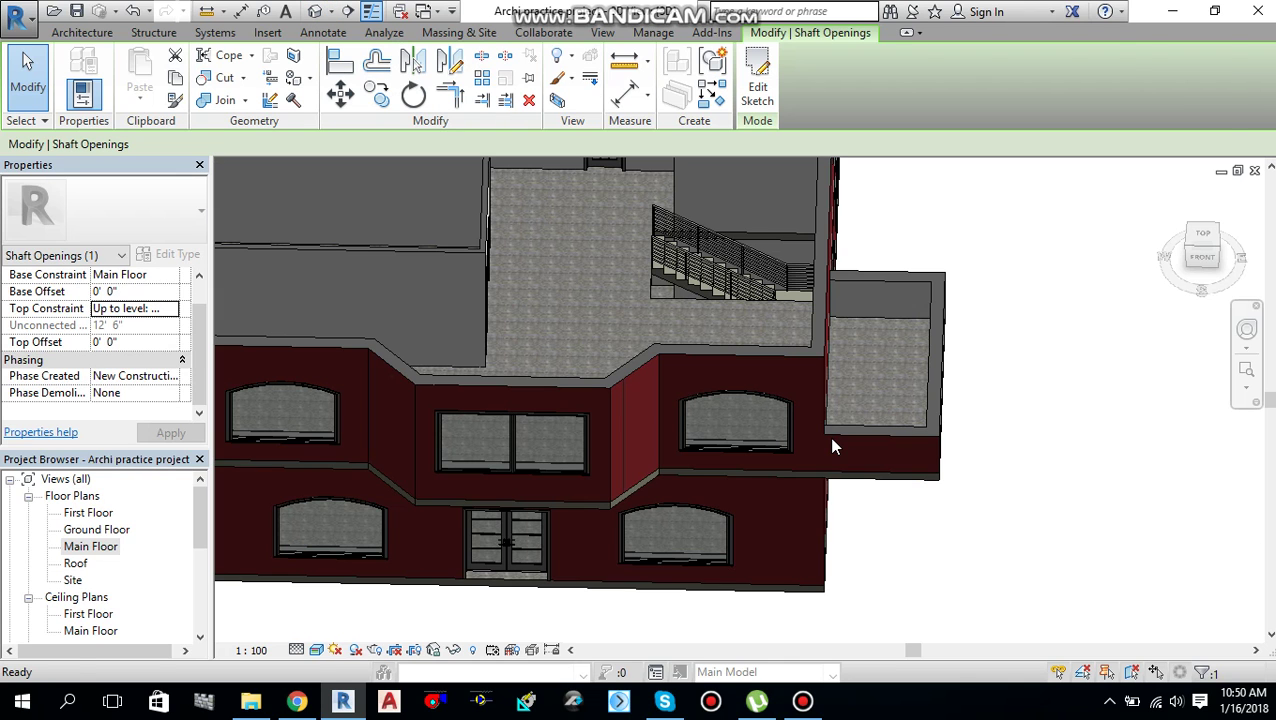
# Step: Examine the floor opening and the stair below it from several angles in the 3D view
pyautogui.press('Escape')
pyautogui.scroll(2, 758, 316)
pyautogui.keyDown('shift'); pyautogui.moveTo(757, 317); pyautogui.dragTo(849, 379, button='middle'); pyautogui.keyUp('shift')
pyautogui.scroll(-1, 761, 329)
pyautogui.moveTo(761, 329); pyautogui.dragTo(990, 570, button='middle')
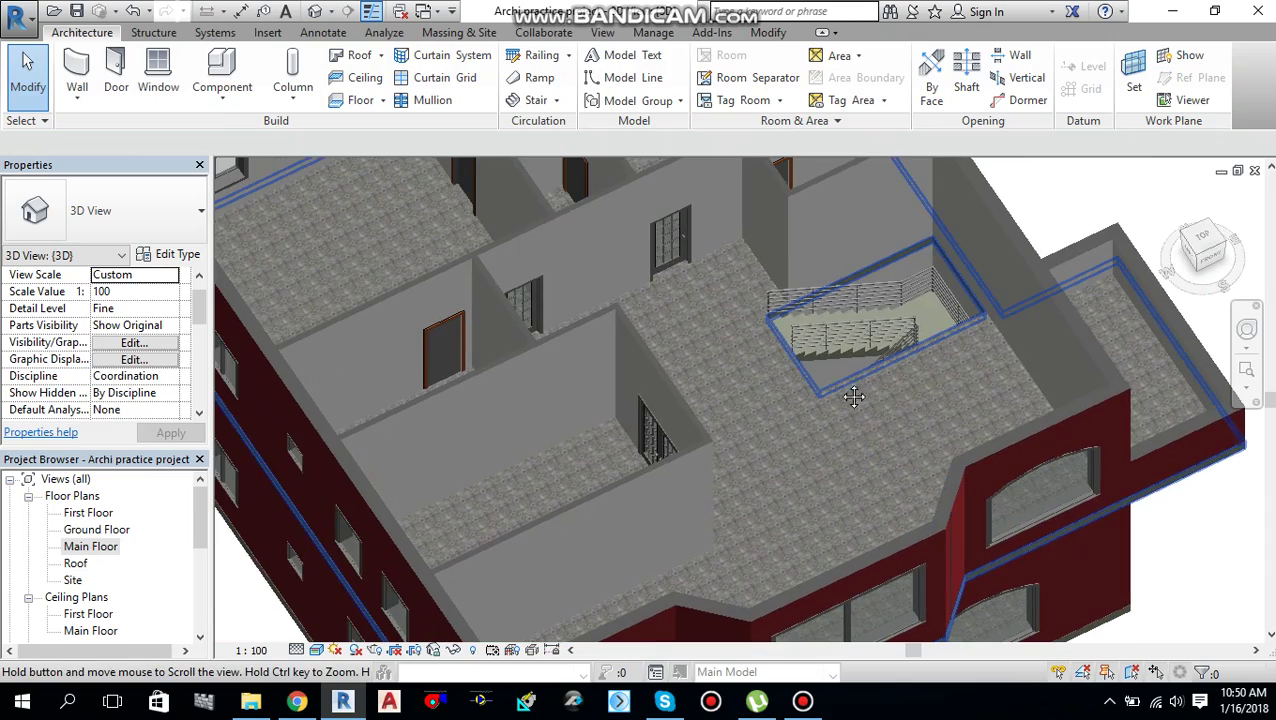
pyautogui.scroll(3, 818, 370)
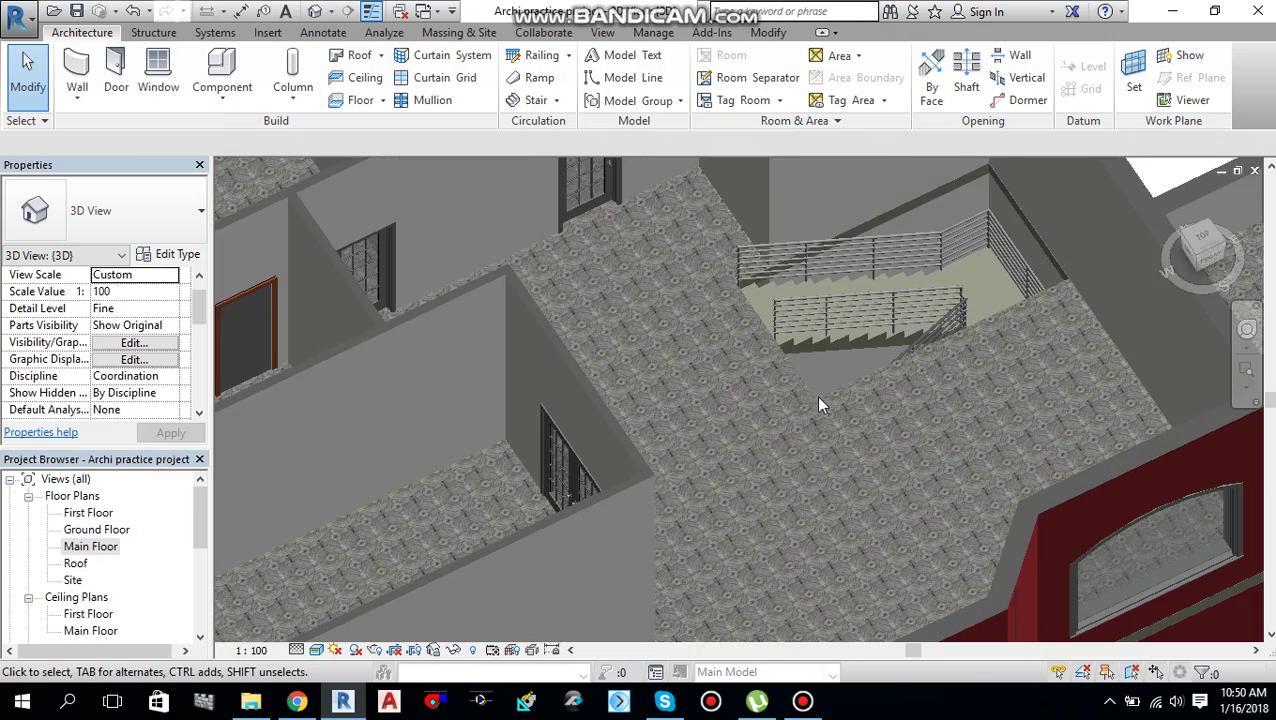
pyautogui.scroll(2, 855, 405)
pyautogui.scroll(-2, 880, 405)
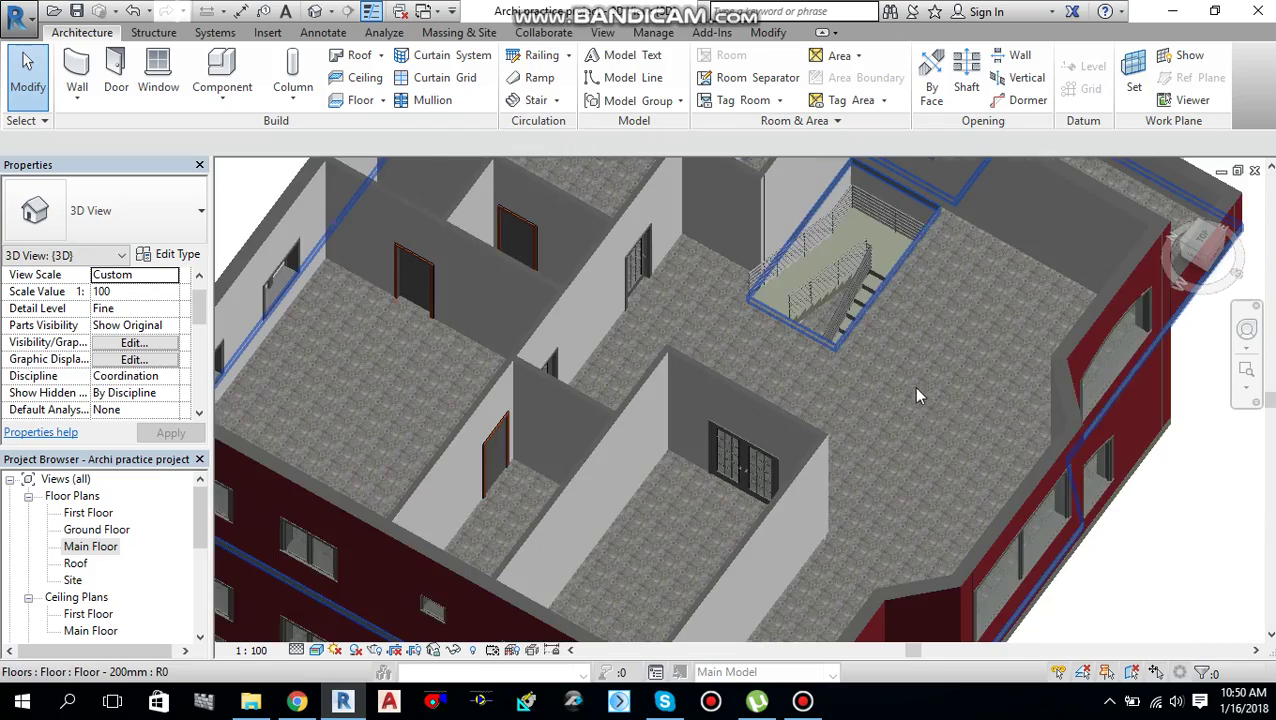
pyautogui.scroll(1, 903, 440)
pyautogui.keyDown('shift'); pyautogui.moveTo(903, 440); pyautogui.dragTo(770, 341, button='middle'); pyautogui.keyUp('shift')
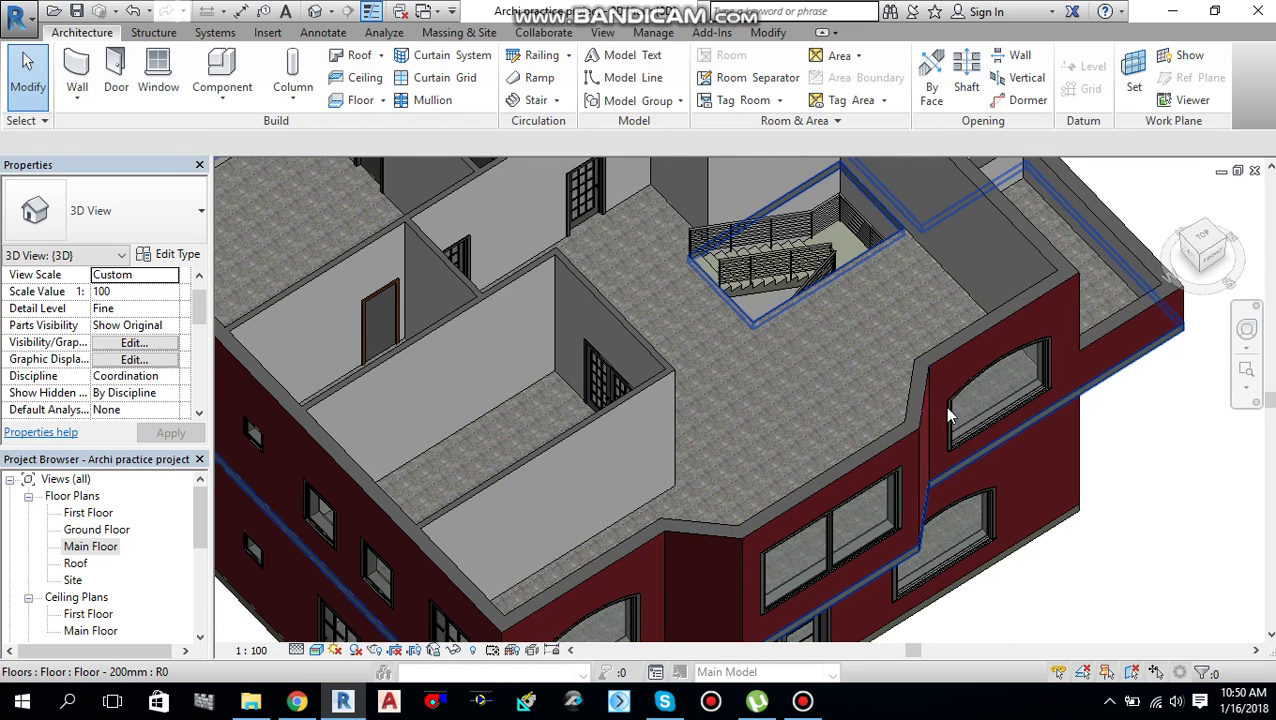
# Step: Hide the First Floor slab in the 3D view to expose the whole stair for inspection
pyautogui.click(1166, 355)
pyautogui.rightClick(1163, 348)
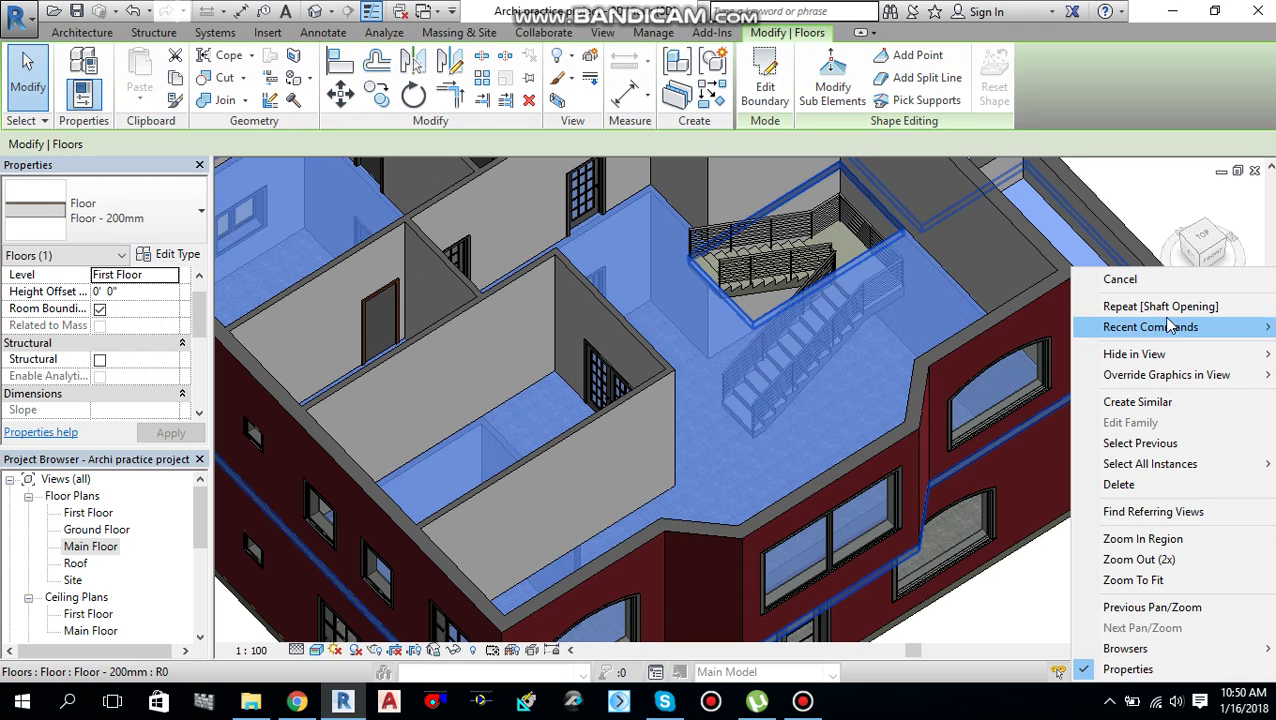
pyautogui.moveTo(1130, 355)
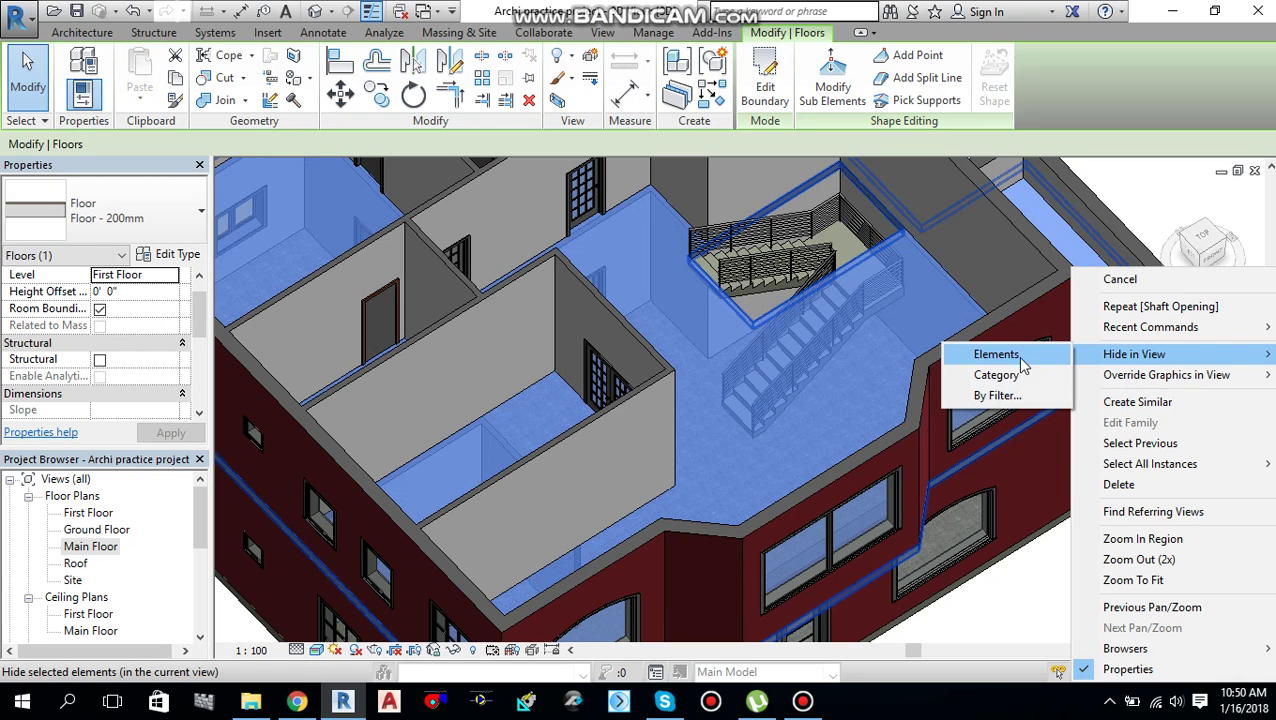
pyautogui.click(1041, 363)
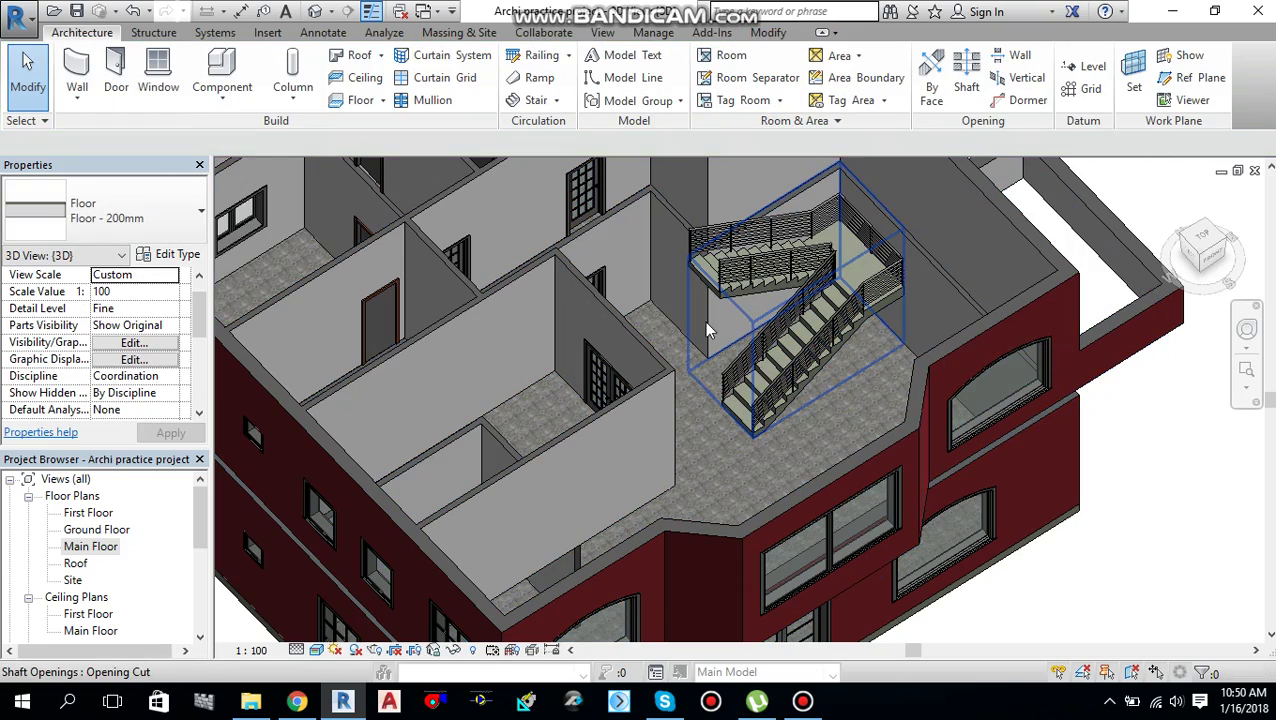
pyautogui.scroll(3, 716, 425)
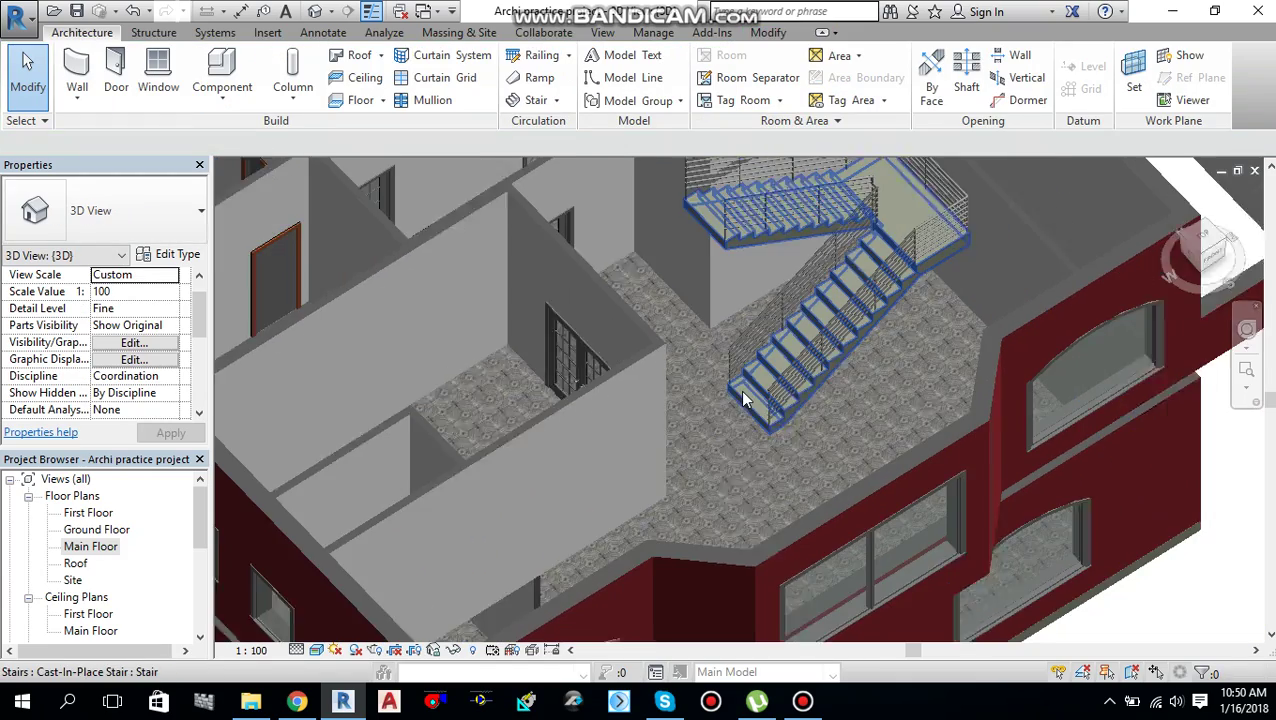
pyautogui.scroll(-1, 743, 399)
pyautogui.moveTo(743, 399); pyautogui.dragTo(745, 468, button='middle')
pyautogui.scroll(-1, 759, 411)
pyautogui.scroll(2, 759, 411)
pyautogui.scroll(-2, 759, 411)
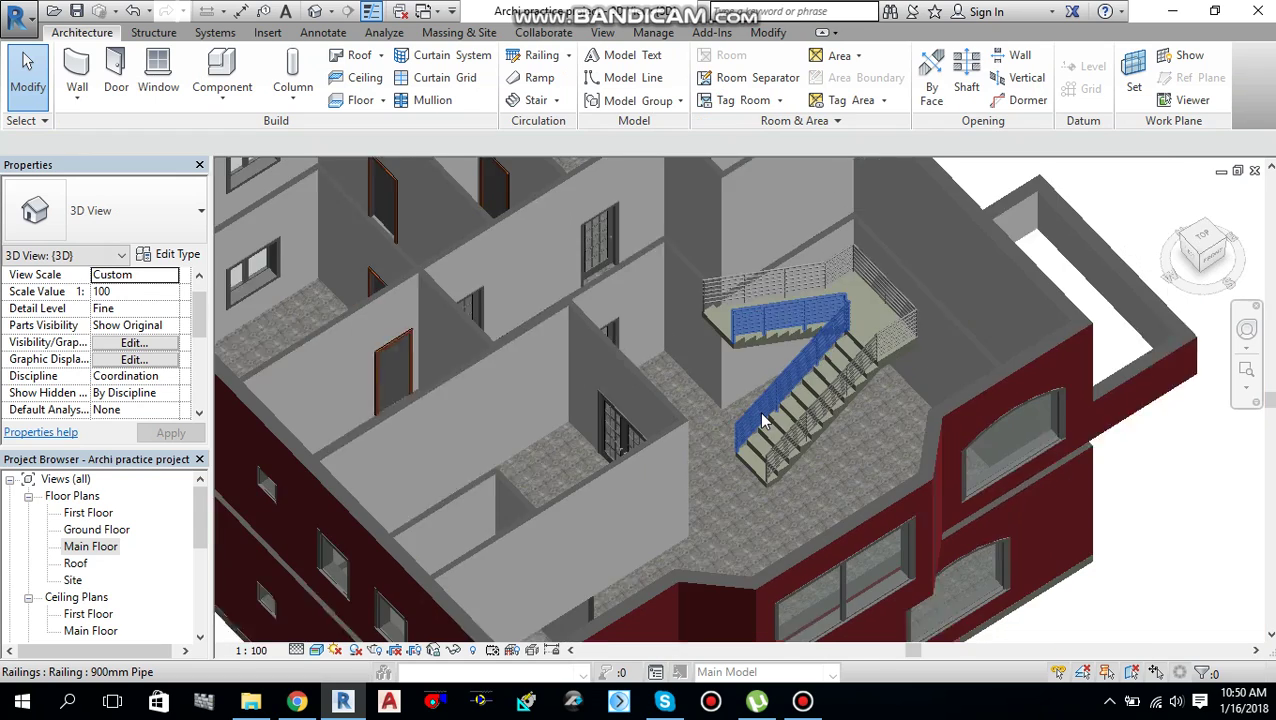
# Step: Bring the hidden First Floor slab back into the 3D view and check the stair opening
pyautogui.scroll(-1, 762, 413)
pyautogui.moveTo(762, 413); pyautogui.dragTo(708, 344, button='middle')
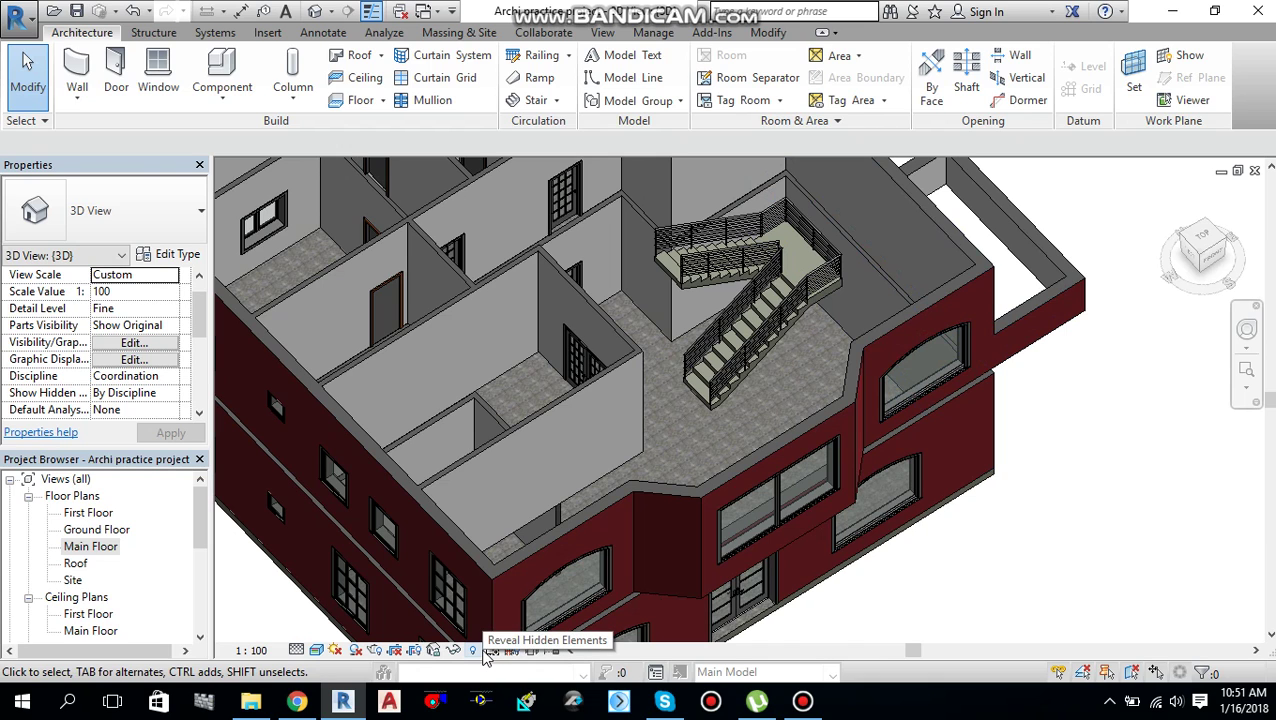
pyautogui.scroll(2, 772, 354)
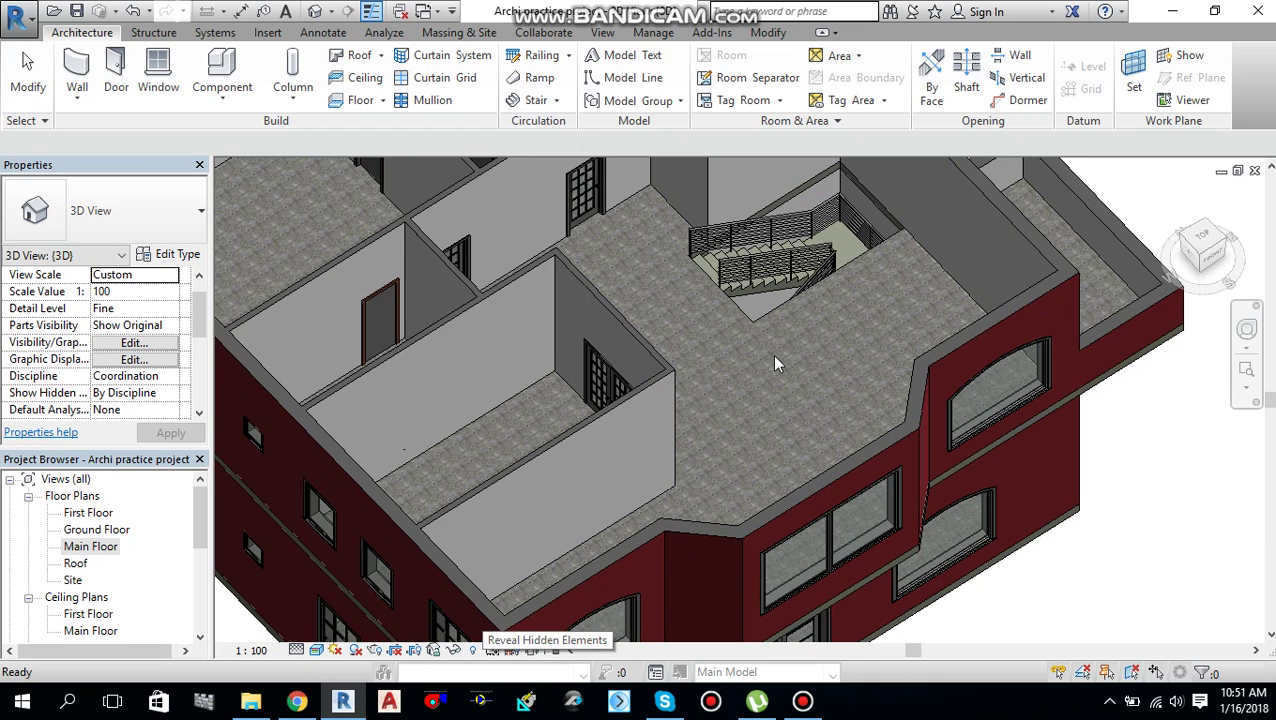
pyautogui.moveTo(790, 358); pyautogui.dragTo(749, 334, button='middle')
pyautogui.scroll(-1, 747, 353)
pyautogui.moveTo(690, 363); pyautogui.dragTo(703, 381, button='middle')
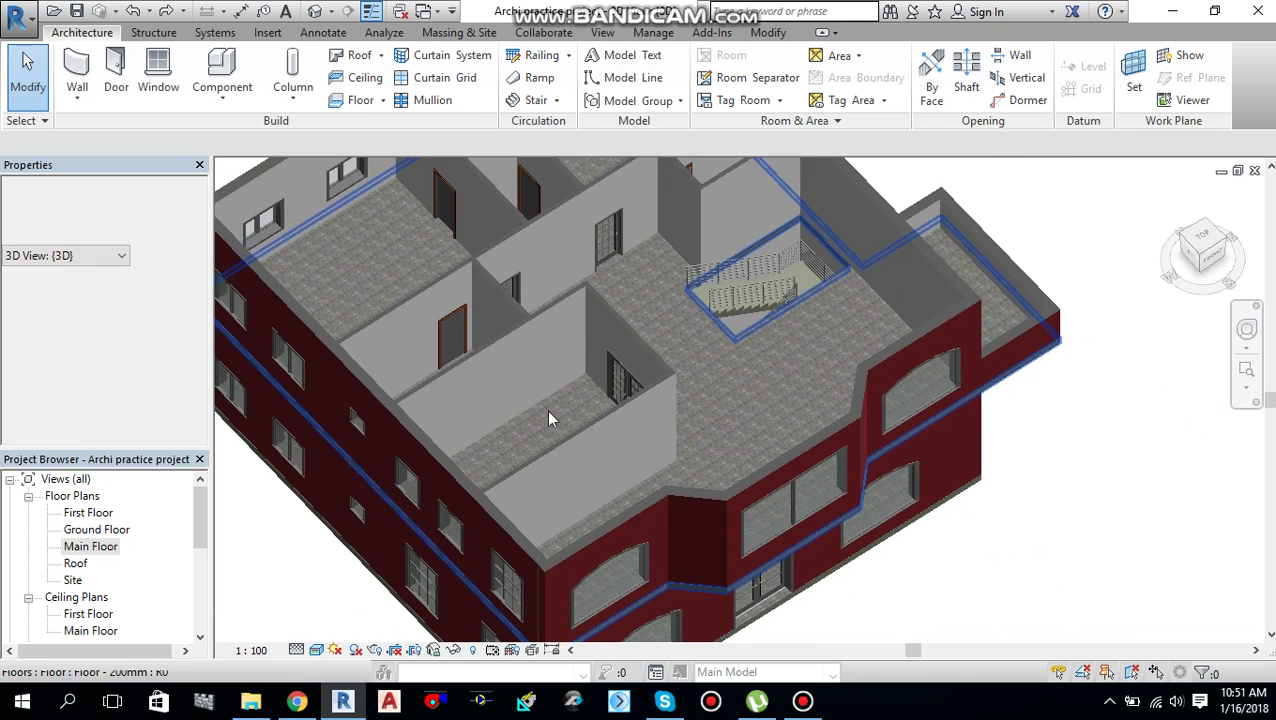
# Step: In the Main Floor plan, set the cast-in-place stair's Multistory Top Level to Roof
pyautogui.doubleClick(92, 549)
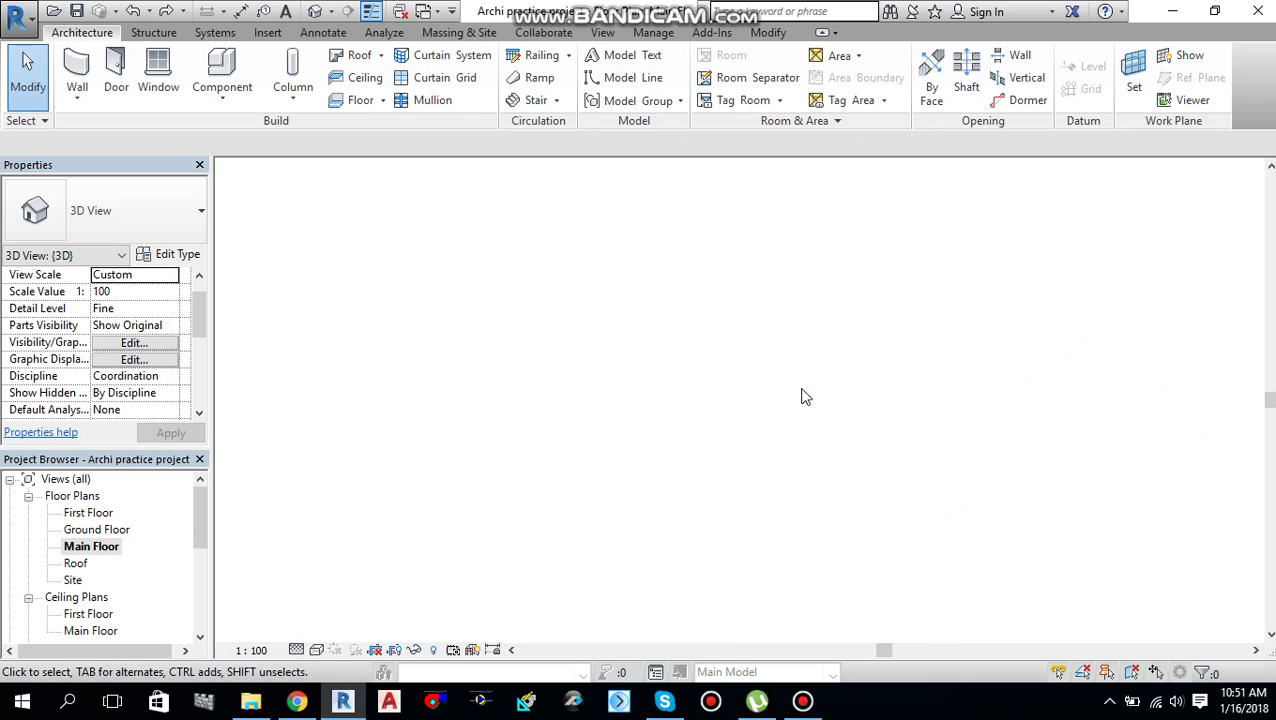
pyautogui.scroll(-1, 684, 440)
pyautogui.moveTo(698, 443); pyautogui.dragTo(758, 441, button='middle')
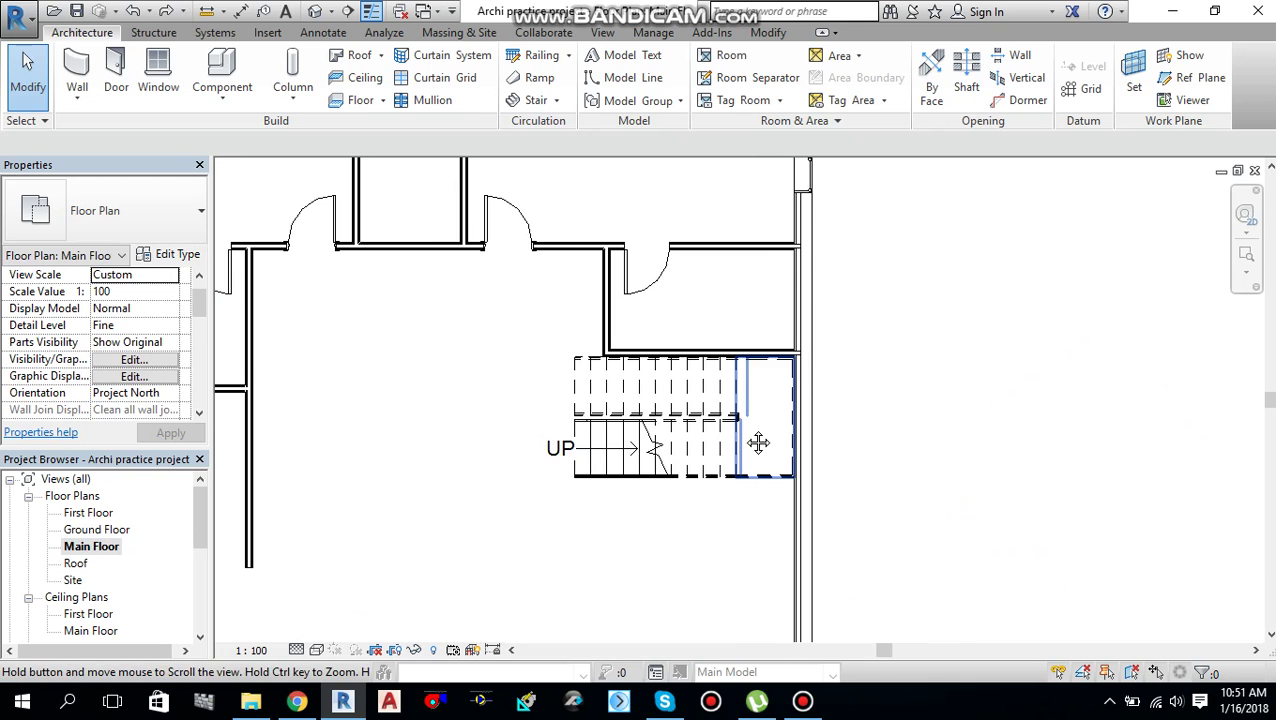
pyautogui.click(652, 447)
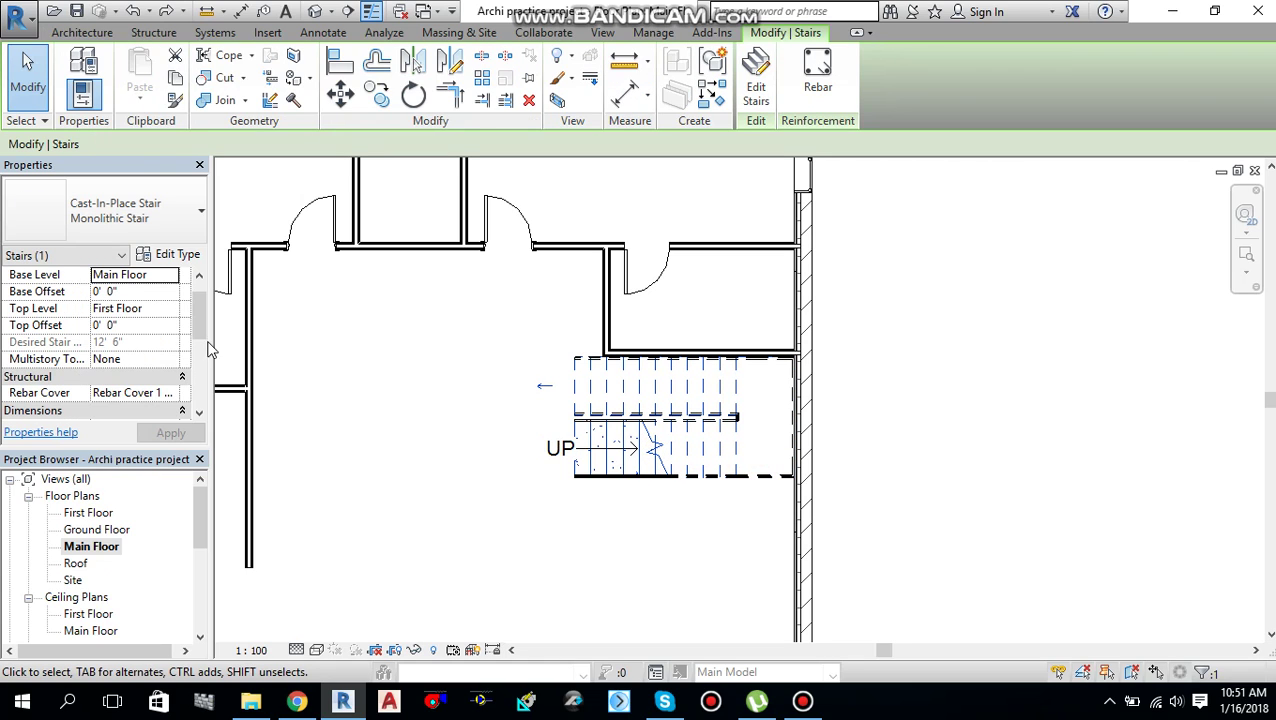
pyautogui.scroll(-1, 176, 356)
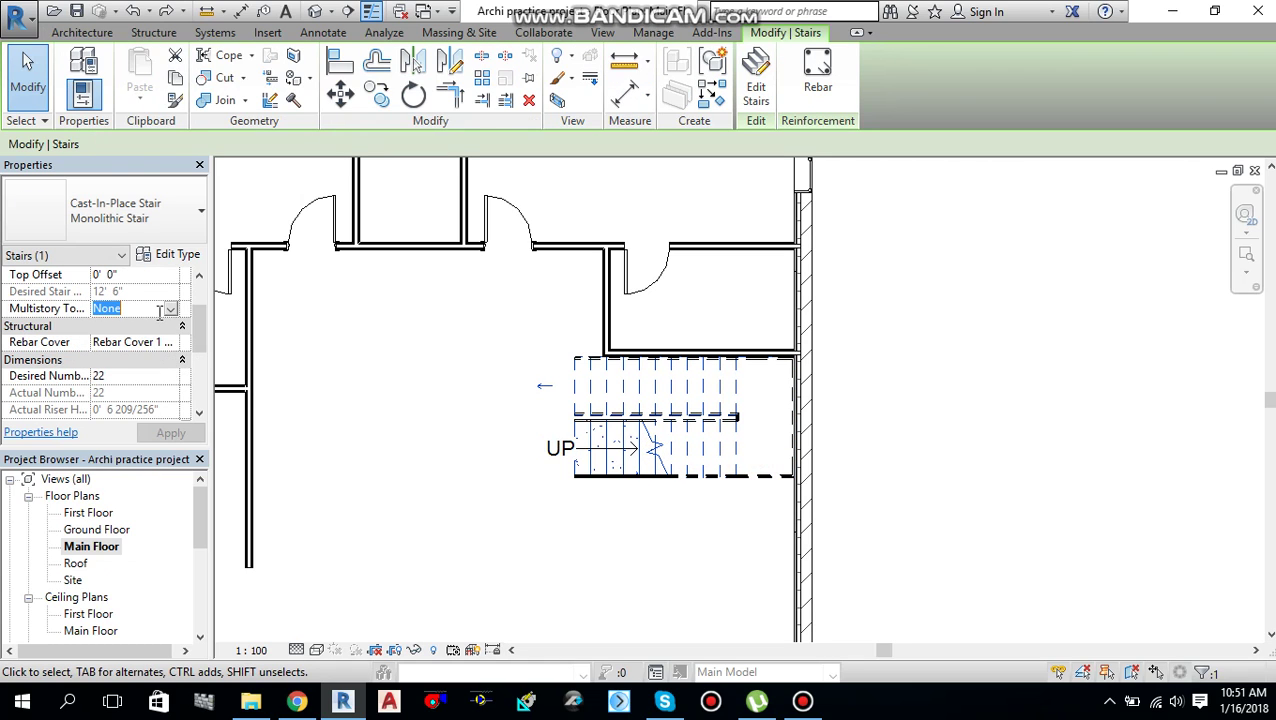
pyautogui.click(172, 310)
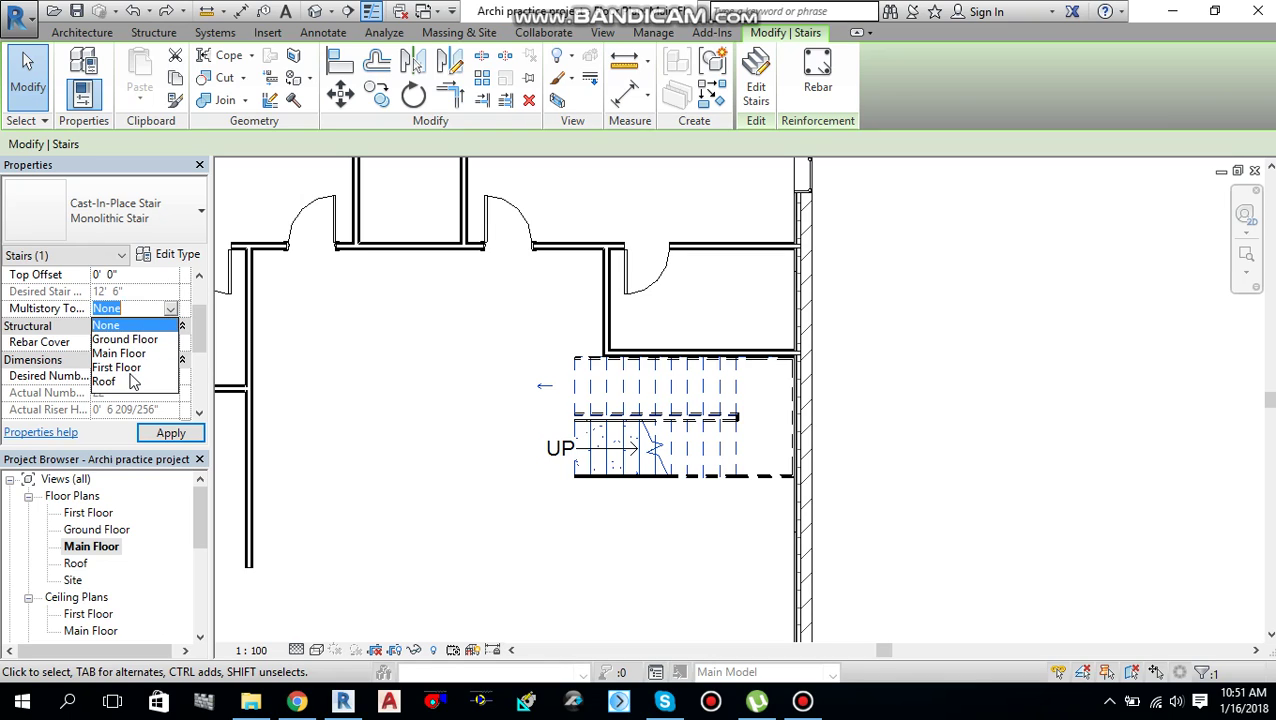
pyautogui.click(104, 382)
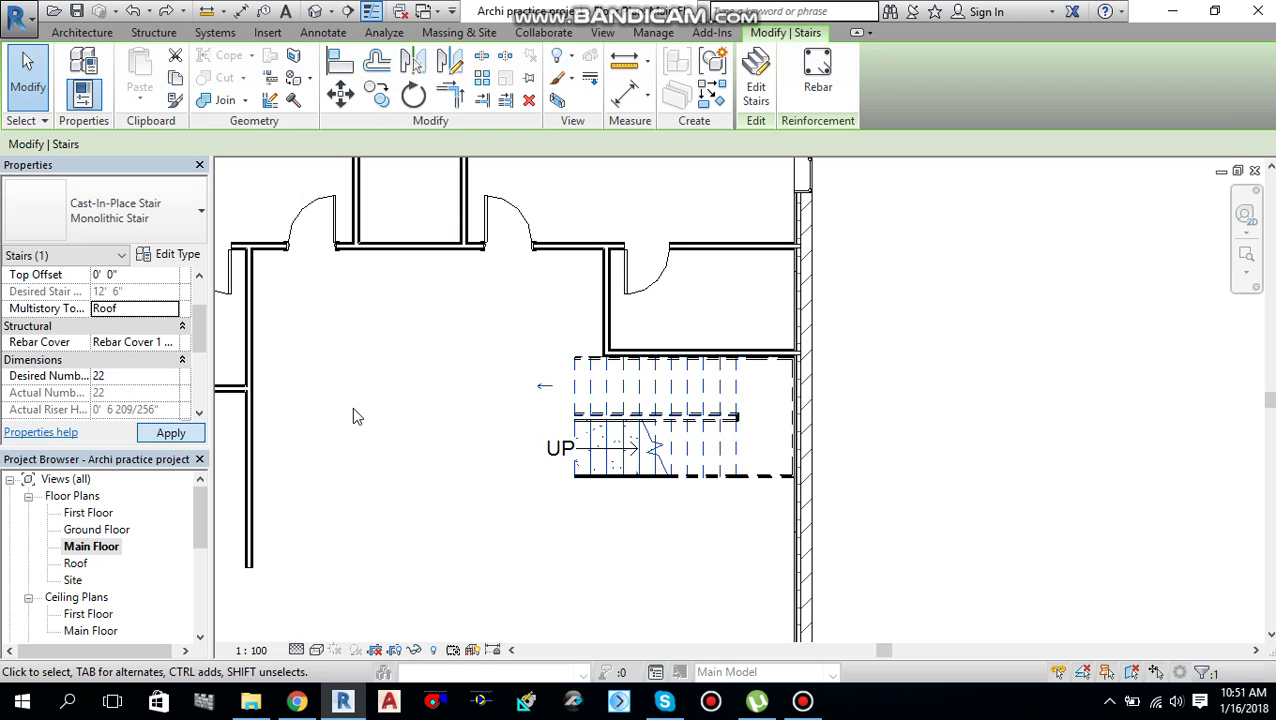
pyautogui.click(460, 393)
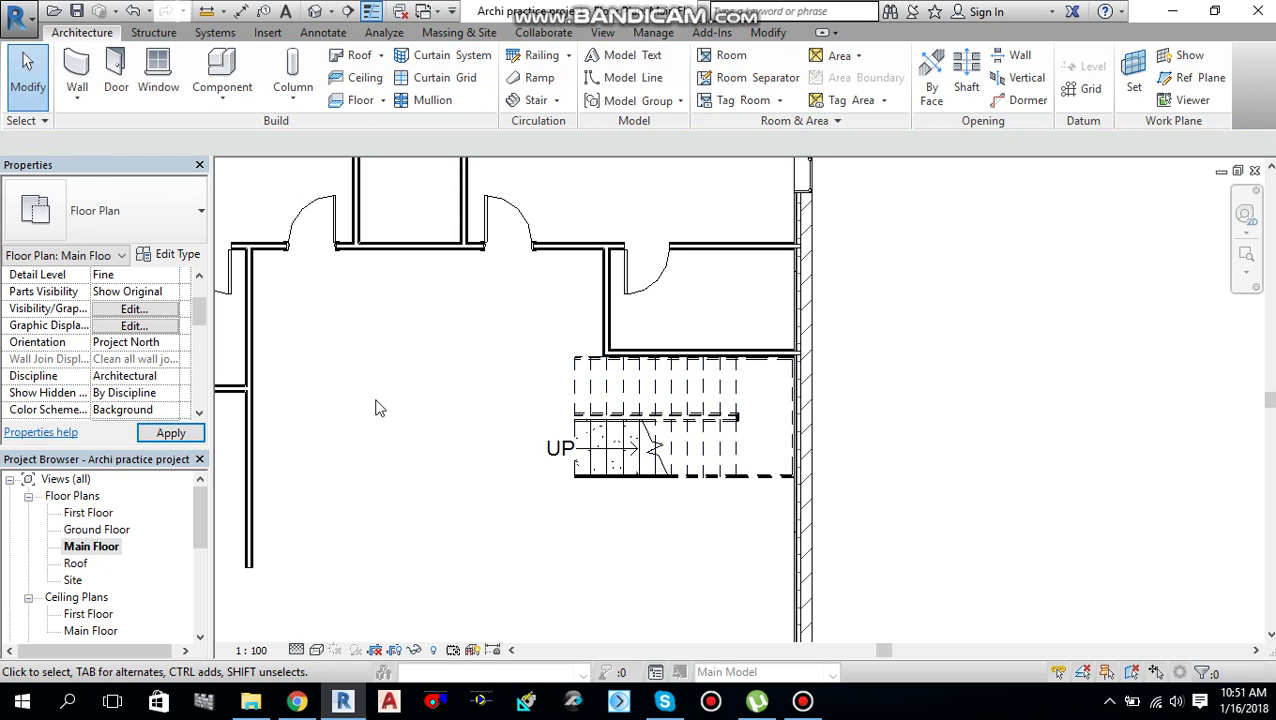
# Step: Examine the multistory stair between First Floor and Roof and its floor opening in the 3D view
pyautogui.click(315, 12)
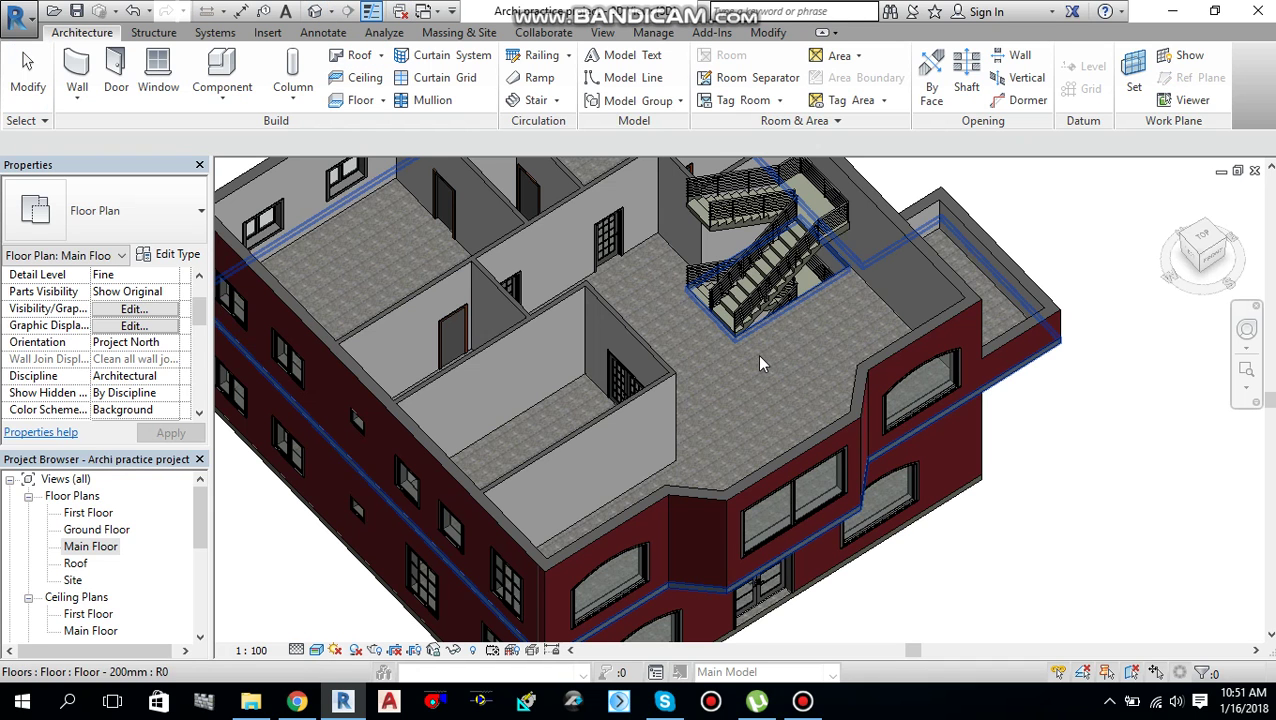
pyautogui.scroll(5, 705, 306)
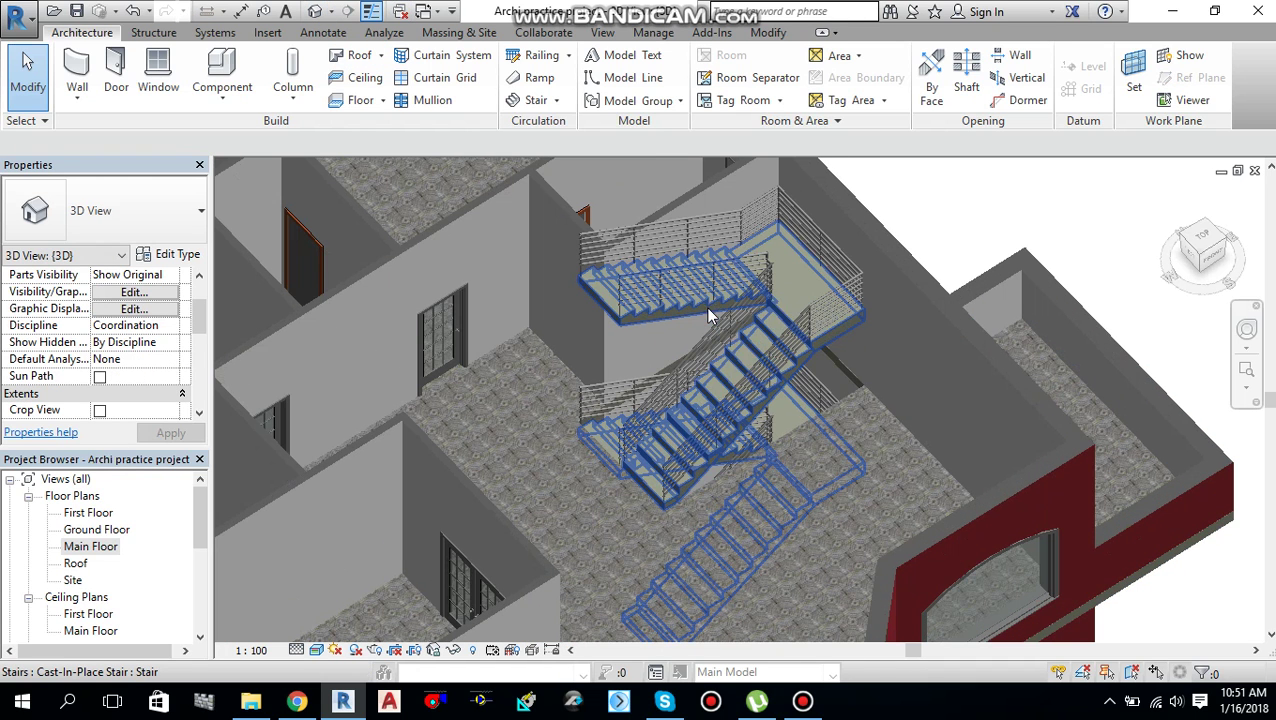
pyautogui.scroll(-1, 662, 392)
pyautogui.moveTo(660, 402); pyautogui.dragTo(720, 318, button='middle')
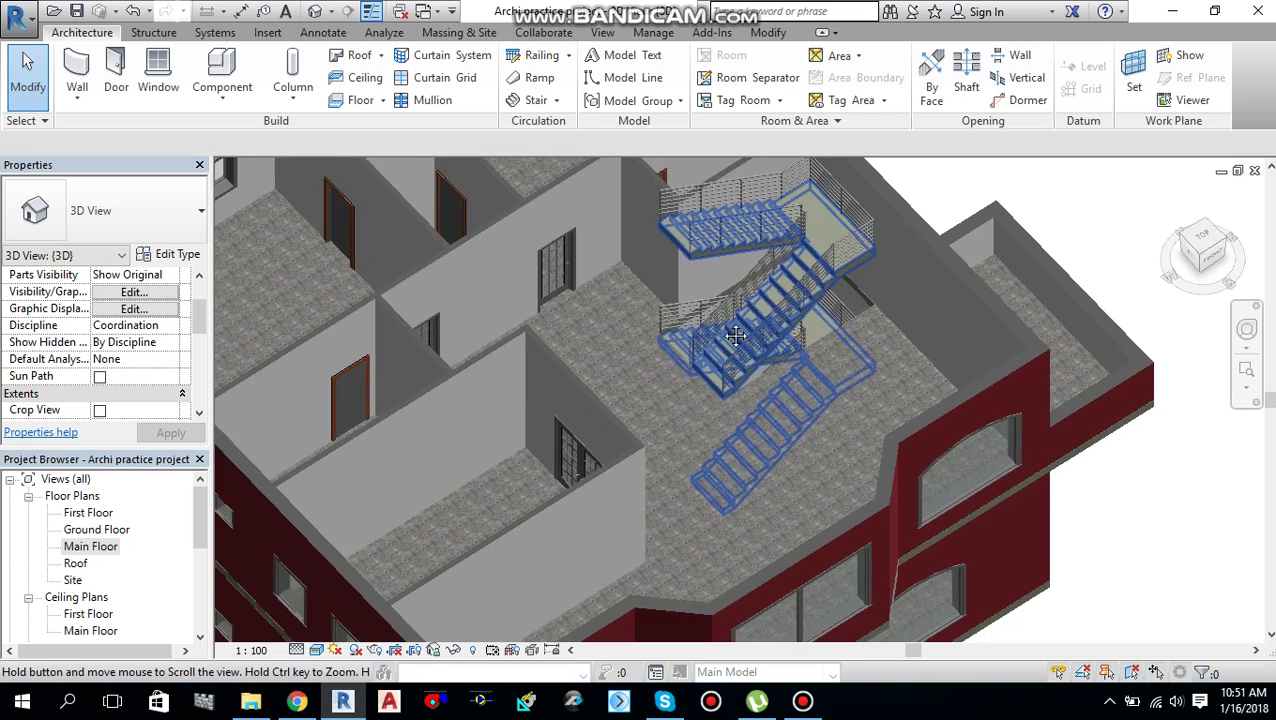
pyautogui.scroll(-2, 557, 406)
pyautogui.moveTo(600, 408); pyautogui.dragTo(627, 367, button='middle')
pyautogui.scroll(2, 745, 352)
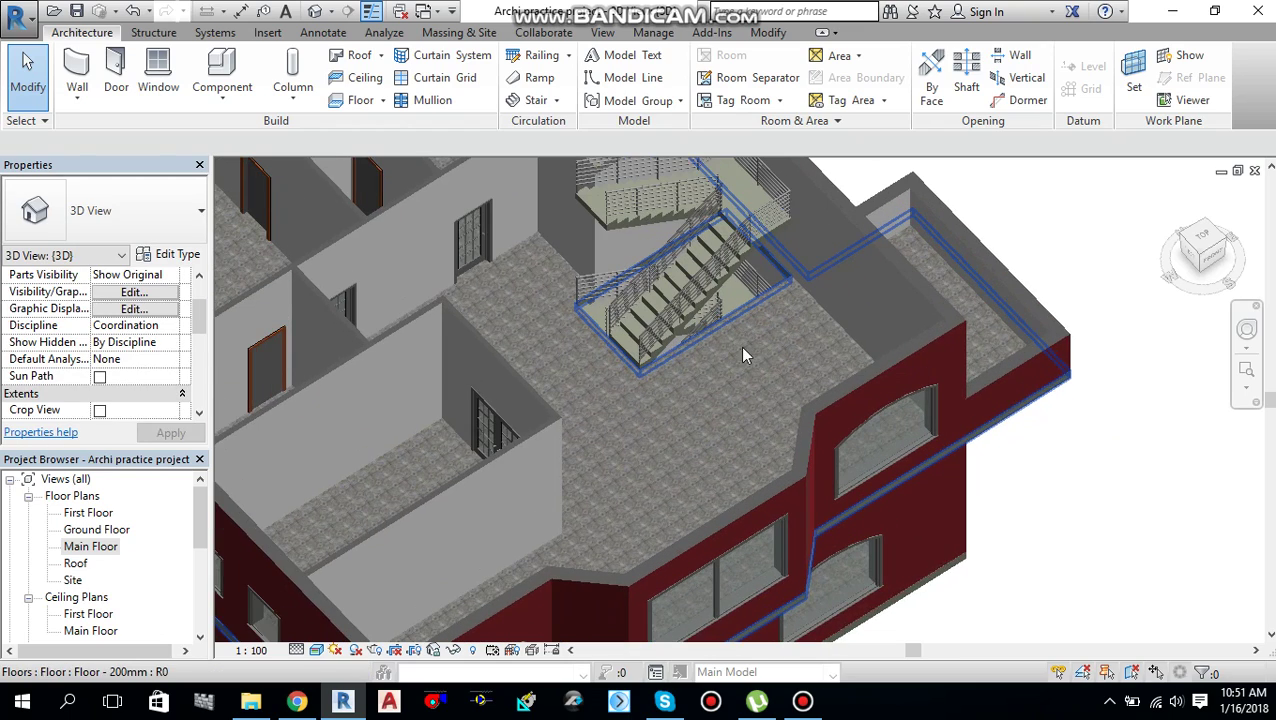
pyautogui.moveTo(740, 346); pyautogui.dragTo(742, 386, button='middle')
pyautogui.scroll(1, 710, 366)
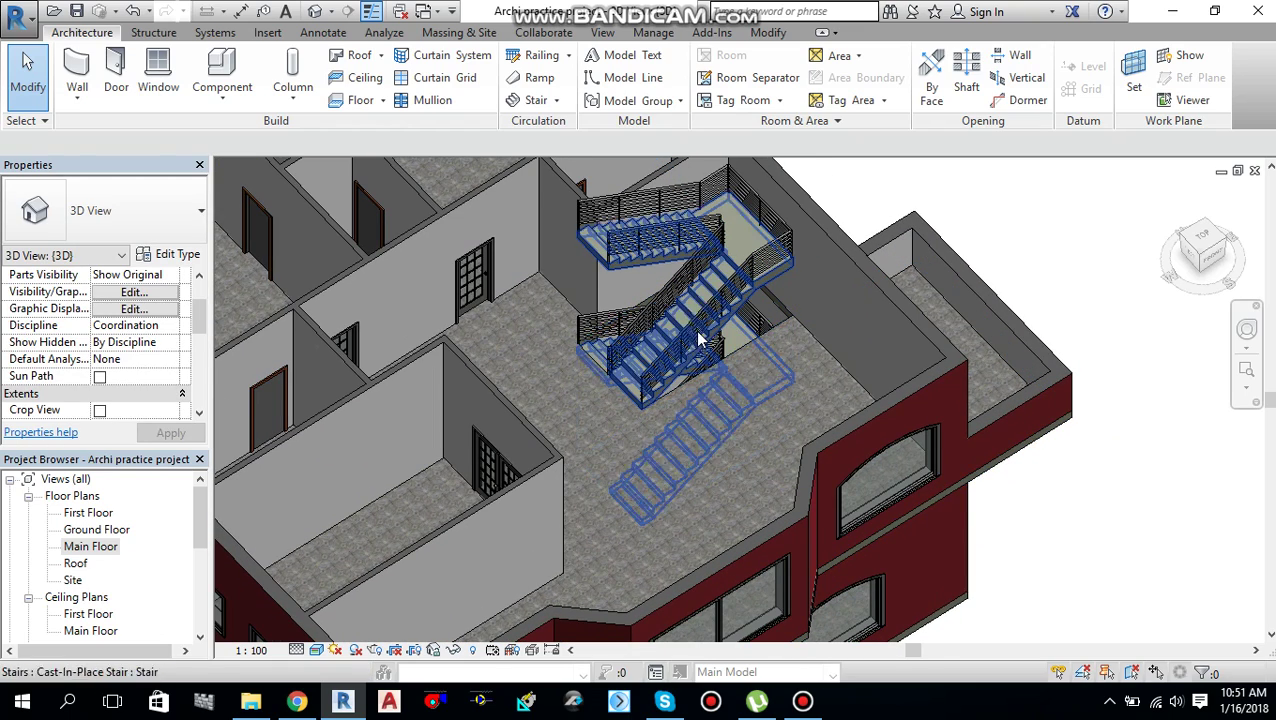
pyautogui.moveTo(745, 387); pyautogui.dragTo(711, 427, button='middle')
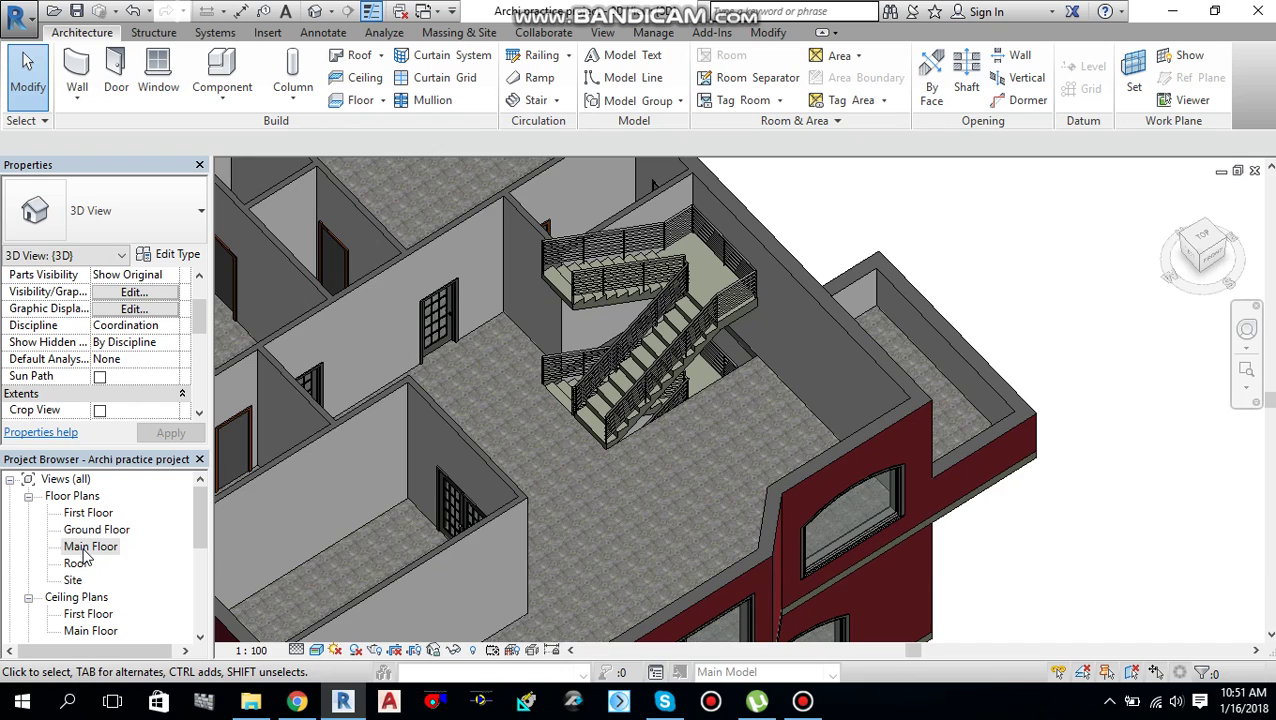
# Step: Open the First Floor plan around the stair
pyautogui.doubleClick(87, 547)
pyautogui.moveTo(725, 488); pyautogui.dragTo(746, 373, button='middle')
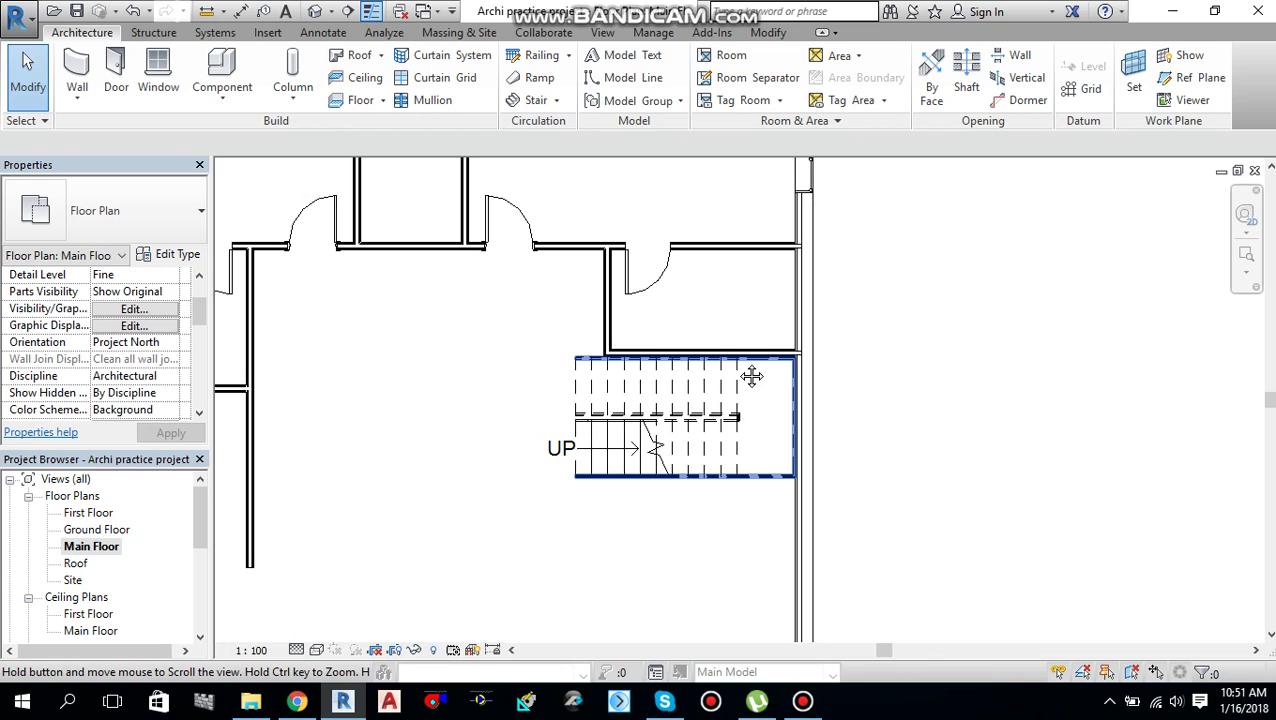
pyautogui.doubleClick(87, 513)
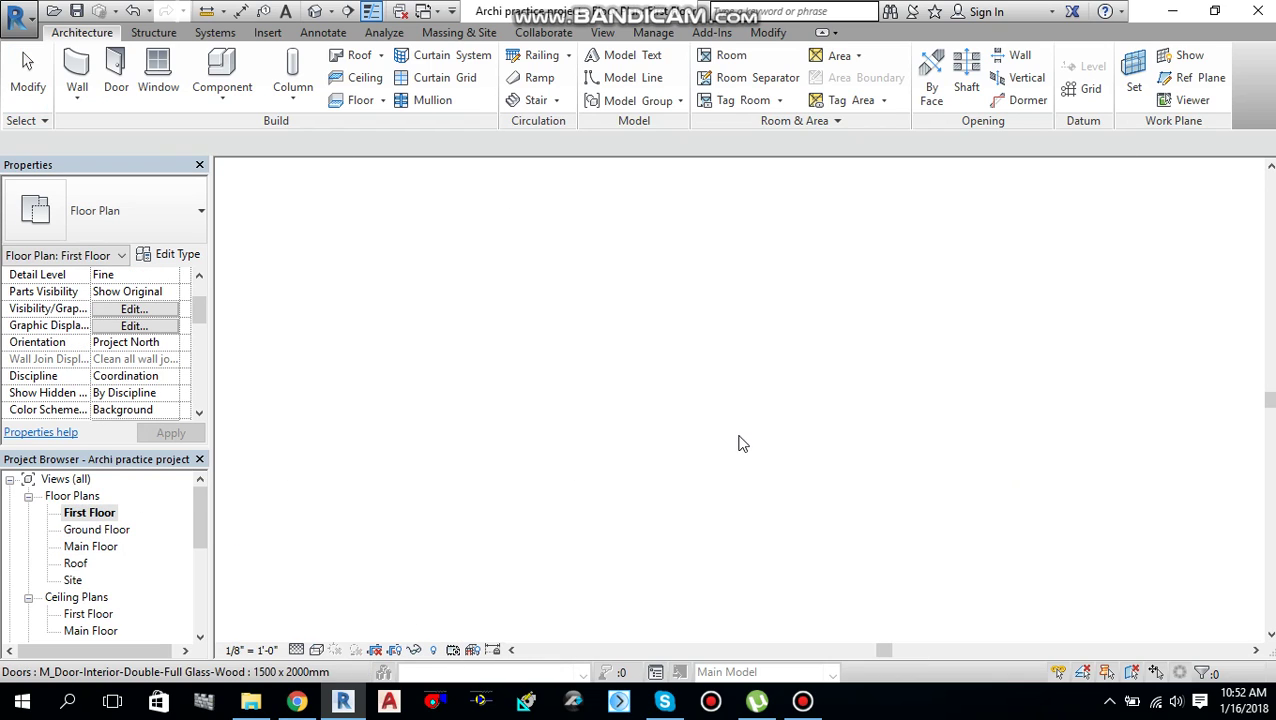
pyautogui.scroll(8, 783, 488)
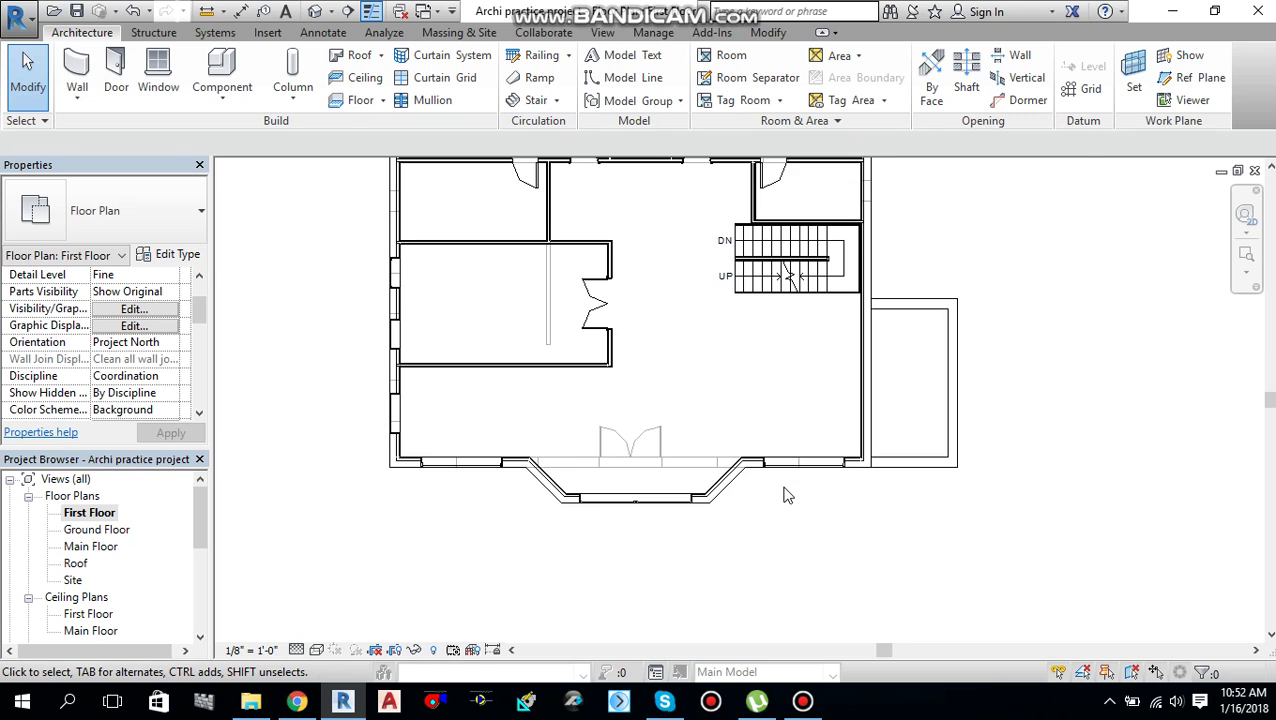
pyautogui.moveTo(729, 290); pyautogui.dragTo(717, 363, button='middle')
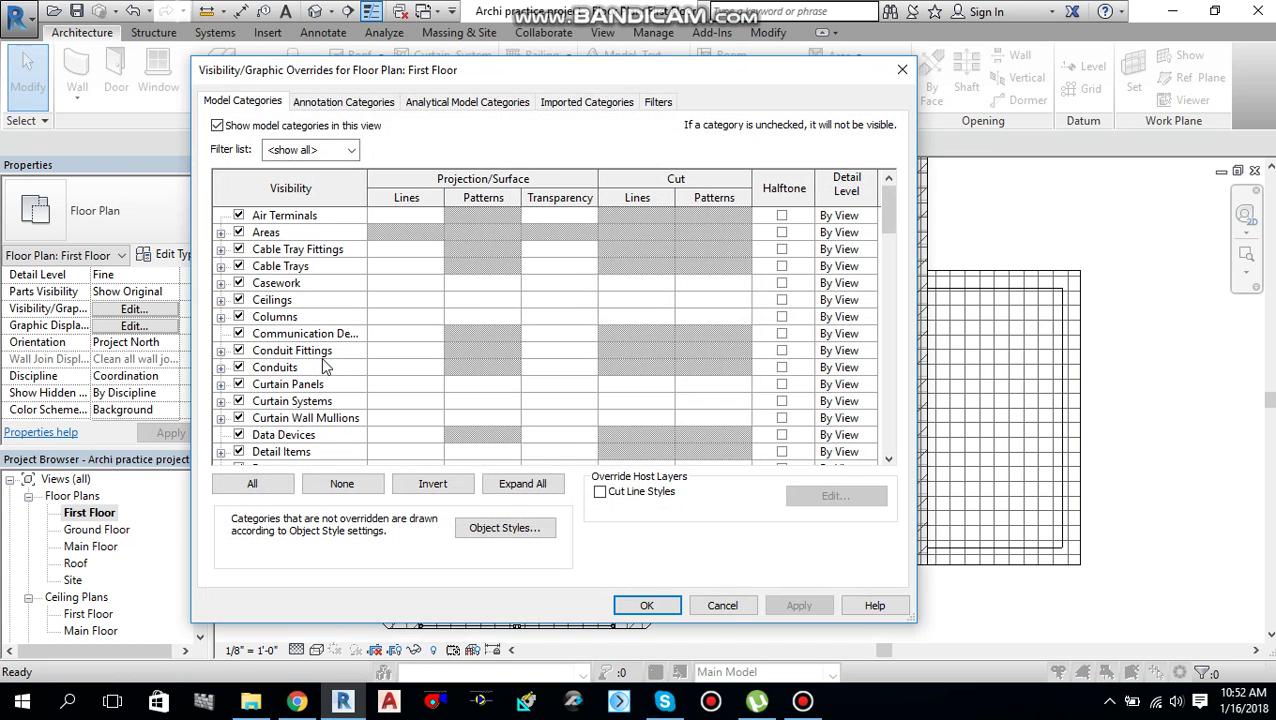
# Step: Turn off the projection surface pattern of the Floors category in the First Floor plan's Visibility/Graphic Overrides
pyautogui.scroll(-6, 323, 367)
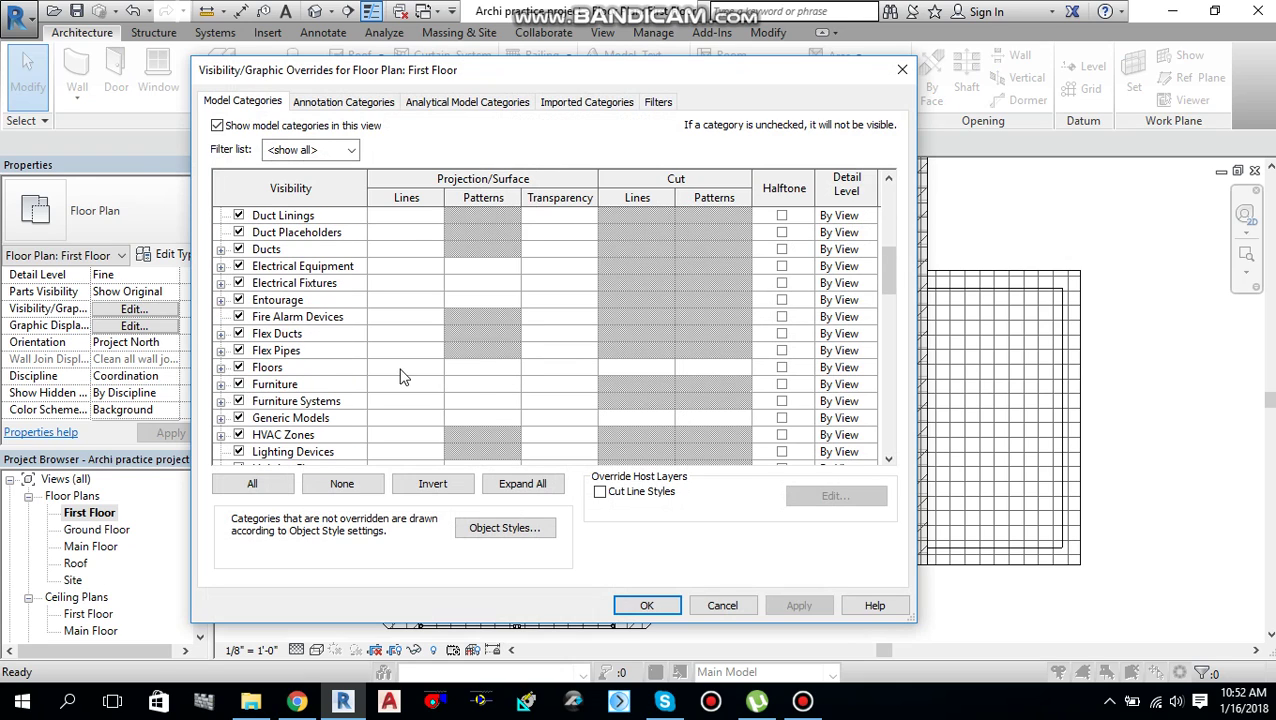
pyautogui.click(481, 373)
pyautogui.click(501, 365)
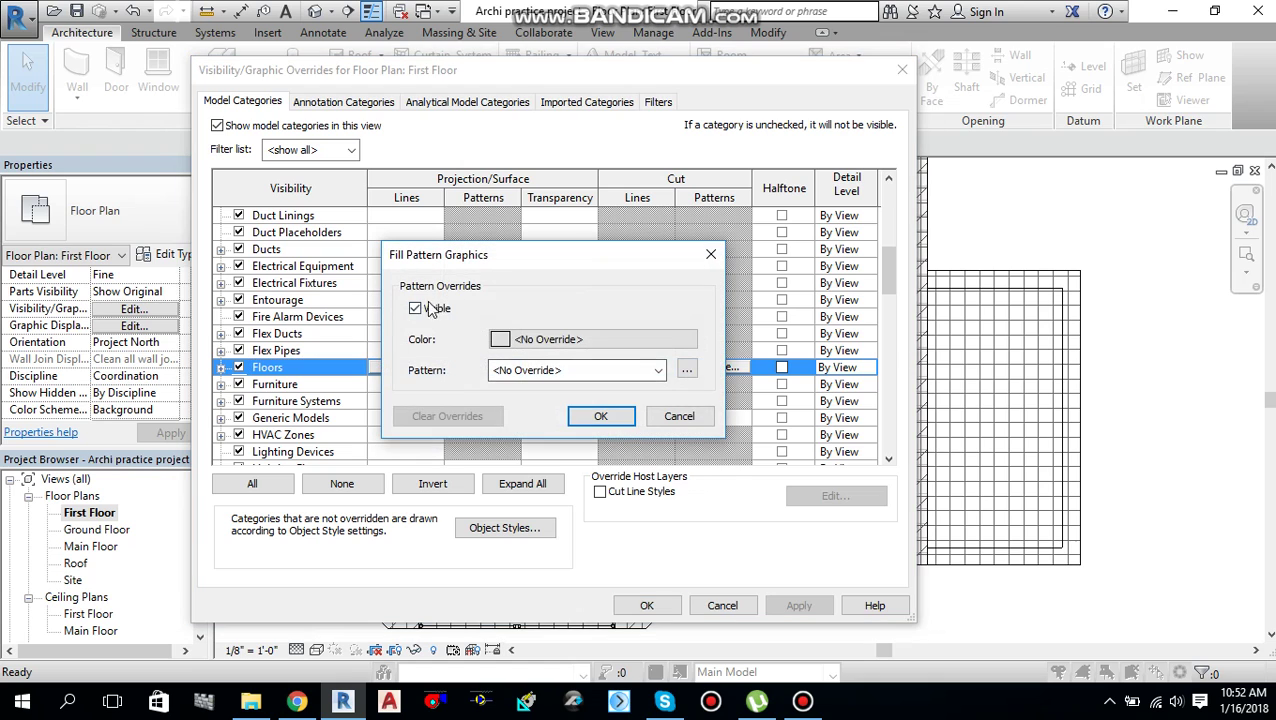
pyautogui.click(415, 309)
pyautogui.click(620, 425)
pyautogui.click(646, 605)
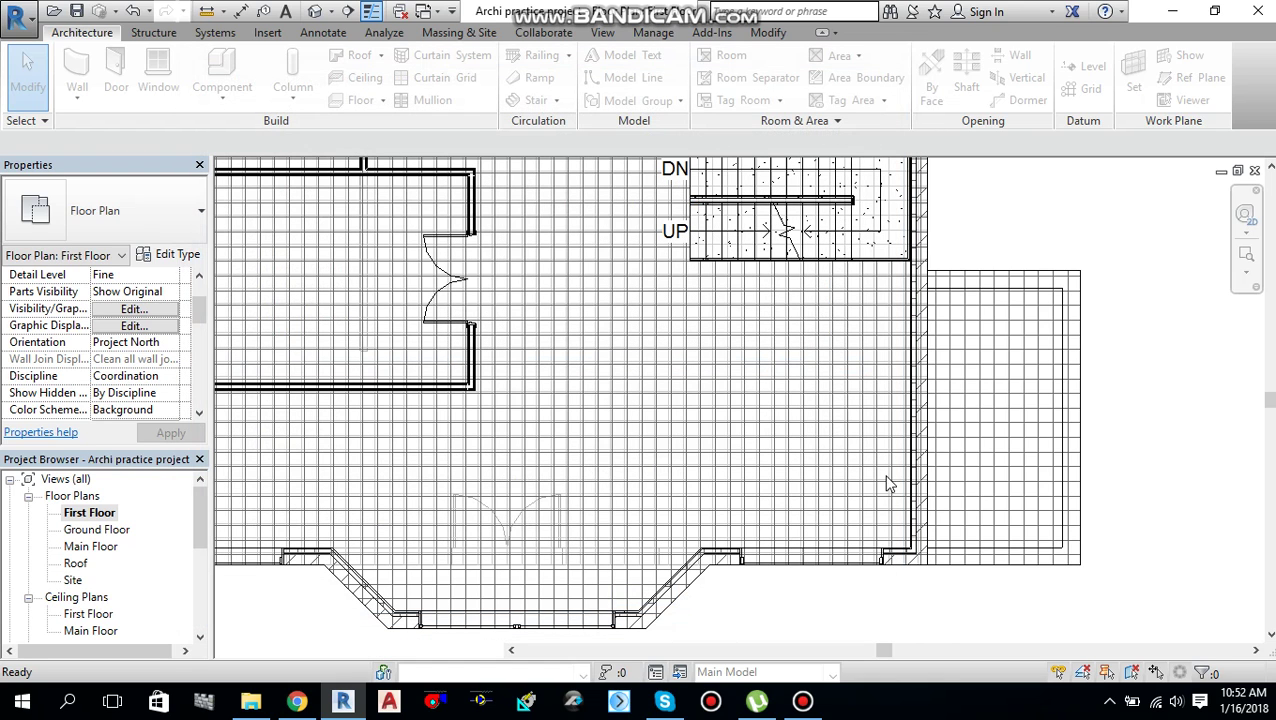
# Step: Sketch a straight 900mm Pipe railing path just below the stair's lower edge, from slightly beyond its left end to the exterior wall's inner face
pyautogui.moveTo(807, 290)
pyautogui.mouseDown(button='middle')
pyautogui.moveTo(821, 347)
pyautogui.moveTo(769, 359)
pyautogui.moveTo(684, 416)
pyautogui.mouseUp(button='middle')
pyautogui.scroll(3, 775, 316)
pyautogui.scroll(1, 584, 422)
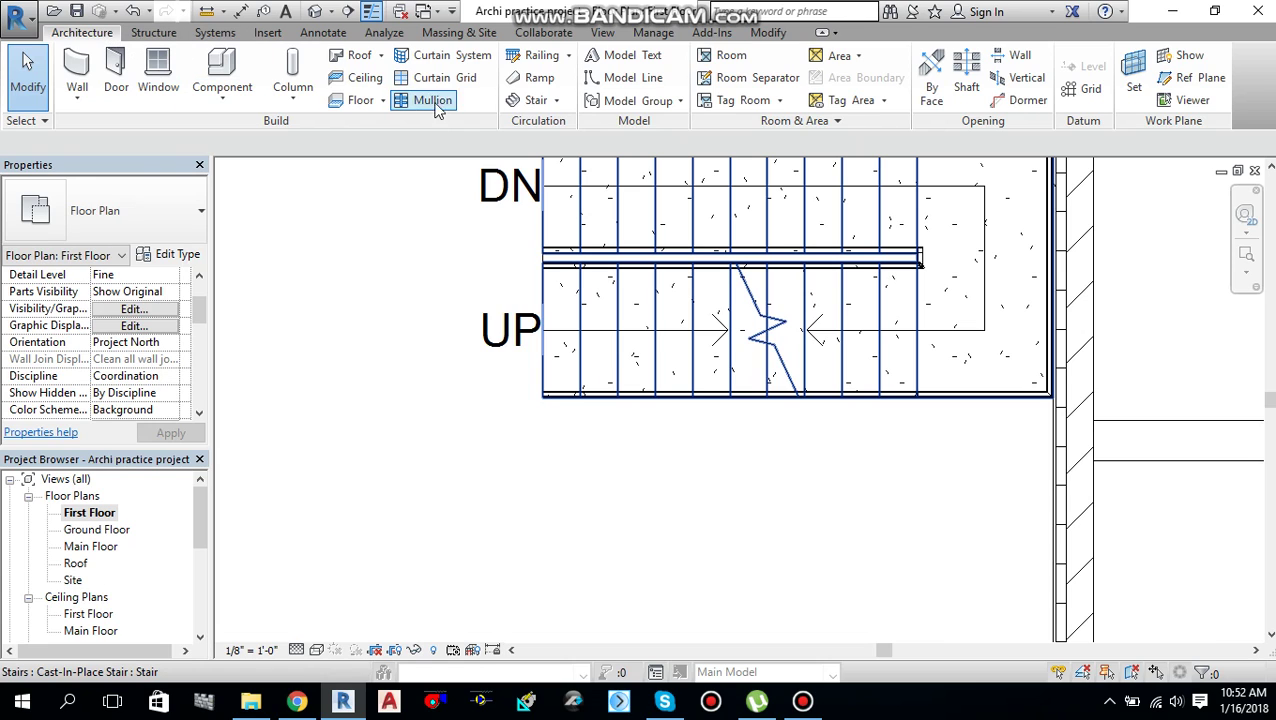
pyautogui.click(542, 57)
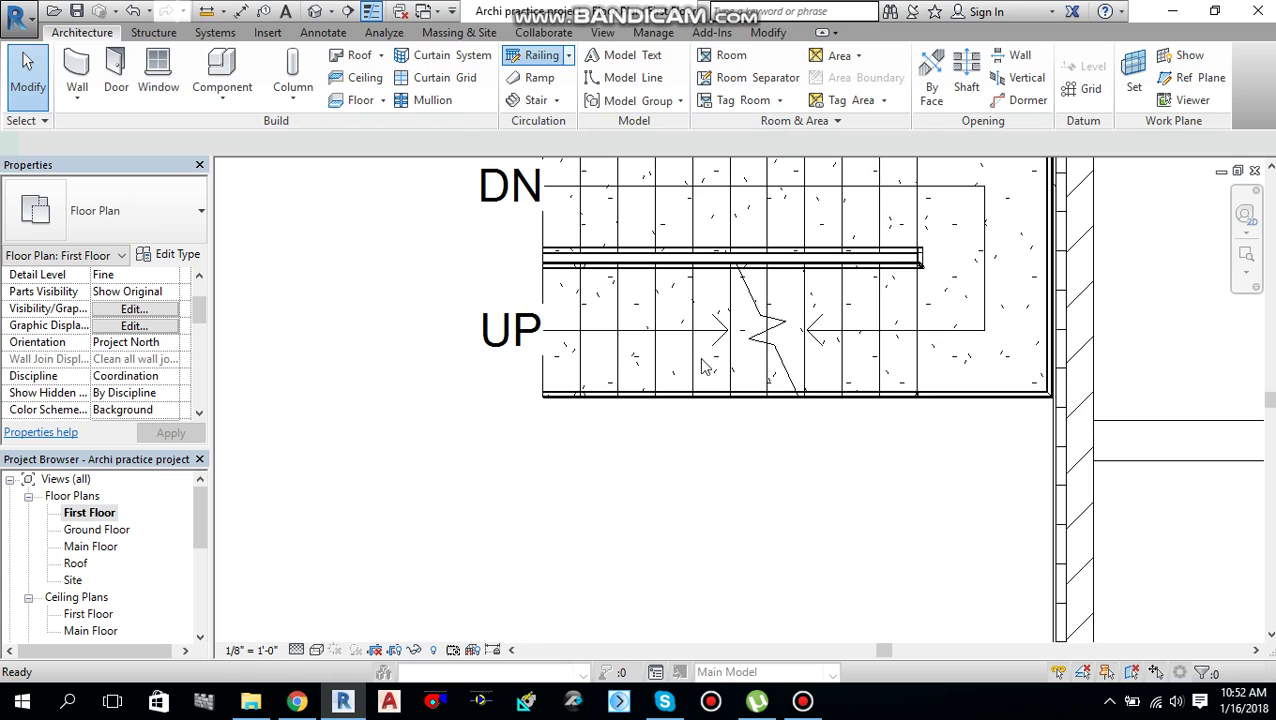
pyautogui.moveTo(686, 379); pyautogui.dragTo(587, 435, button='middle')
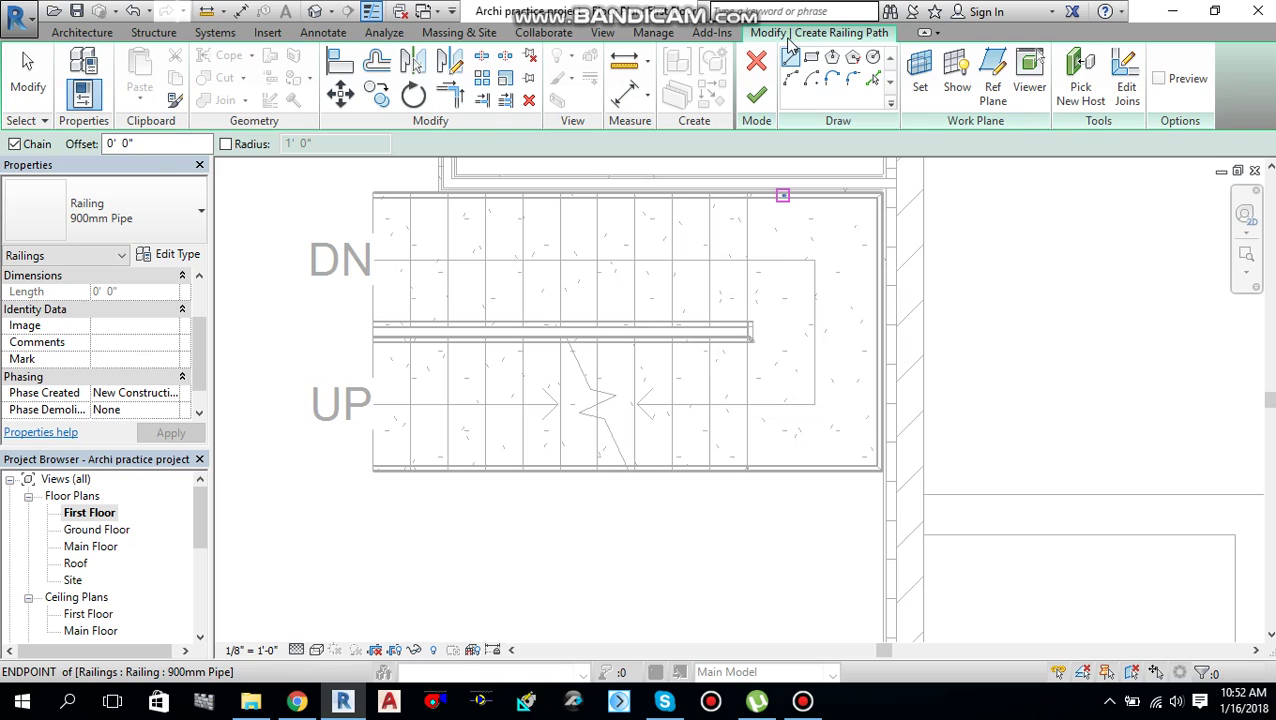
pyautogui.moveTo(633, 364)
pyautogui.mouseDown(button='middle')
pyautogui.moveTo(681, 325)
pyautogui.moveTo(683, 347)
pyautogui.mouseUp(button='middle')
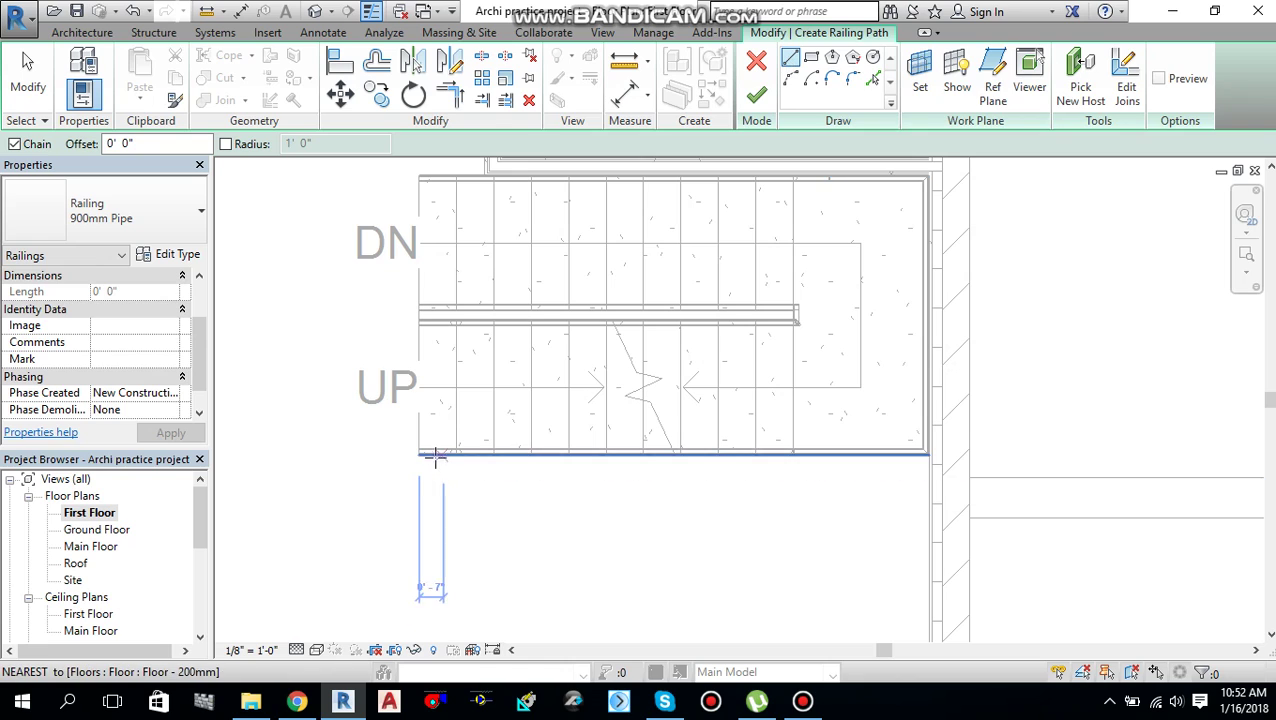
pyautogui.scroll(3, 413, 480)
pyautogui.scroll(2, 412, 472)
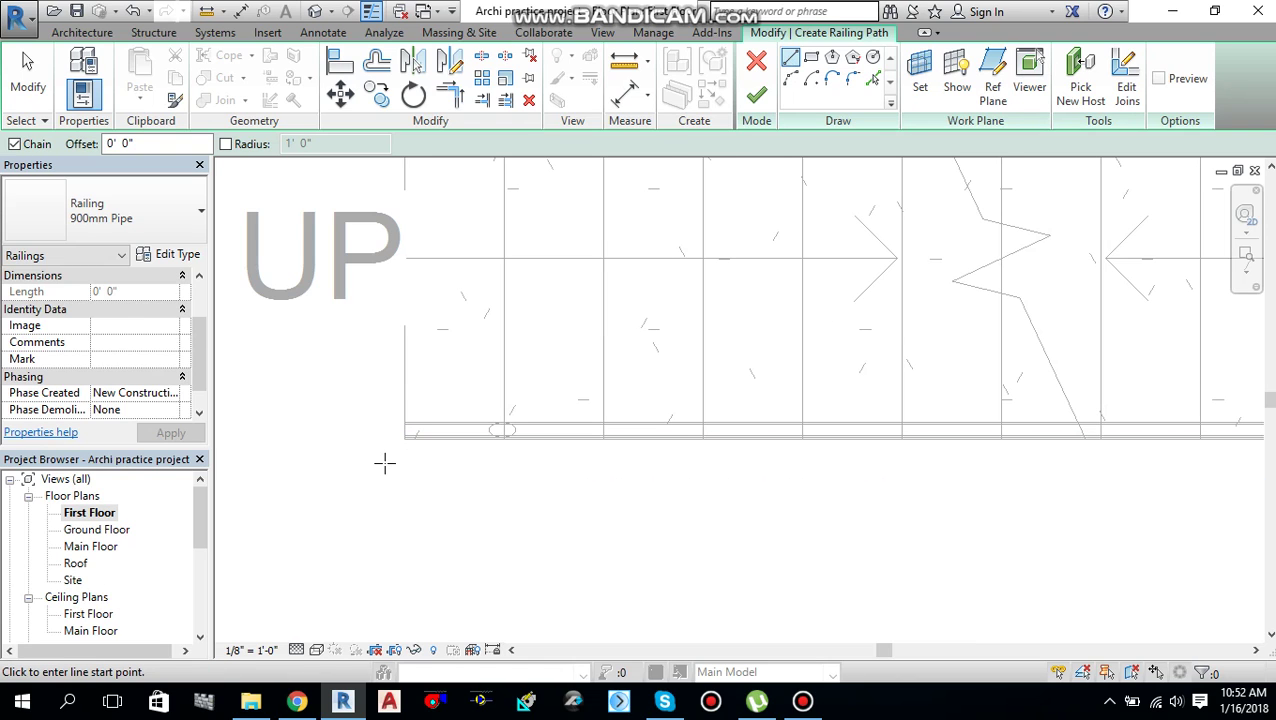
pyautogui.click(384, 464)
pyautogui.moveTo(1140, 481); pyautogui.dragTo(487, 484, button='middle')
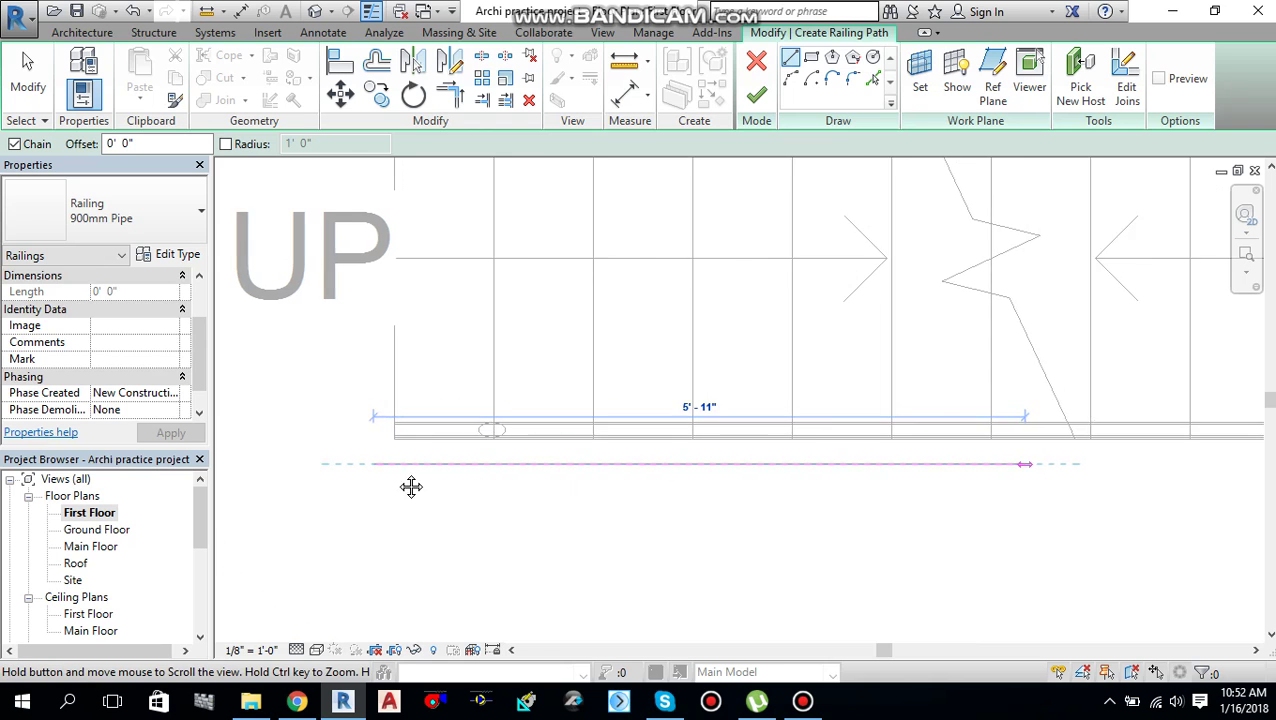
pyautogui.scroll(-2, 810, 464)
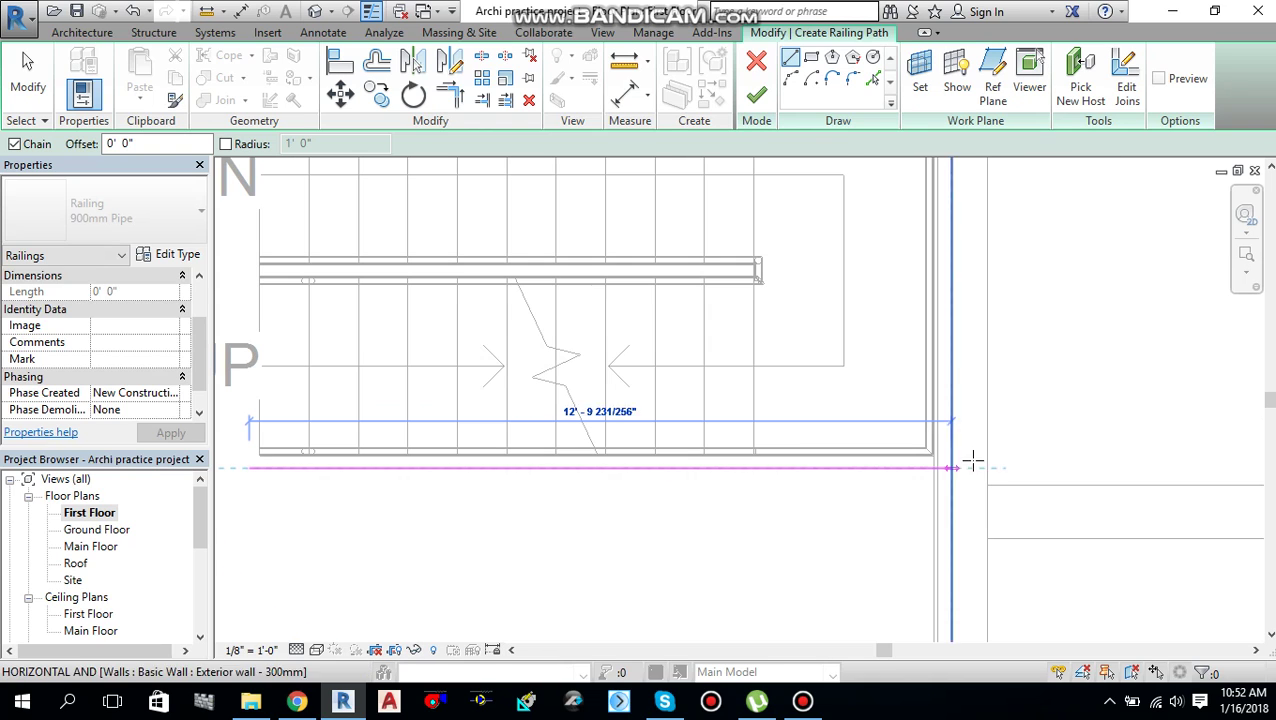
pyautogui.scroll(2, 944, 468)
pyautogui.click(920, 466)
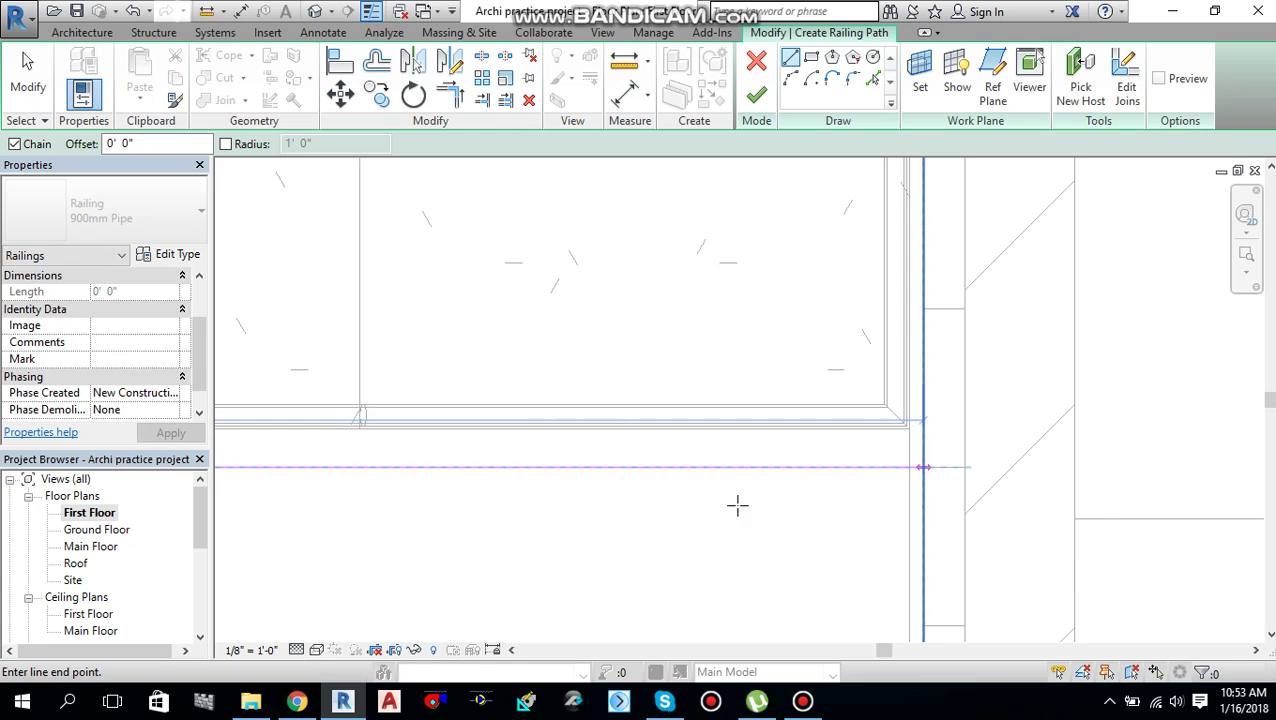
pyautogui.scroll(-1, 645, 500)
pyautogui.scroll(3, 646, 498)
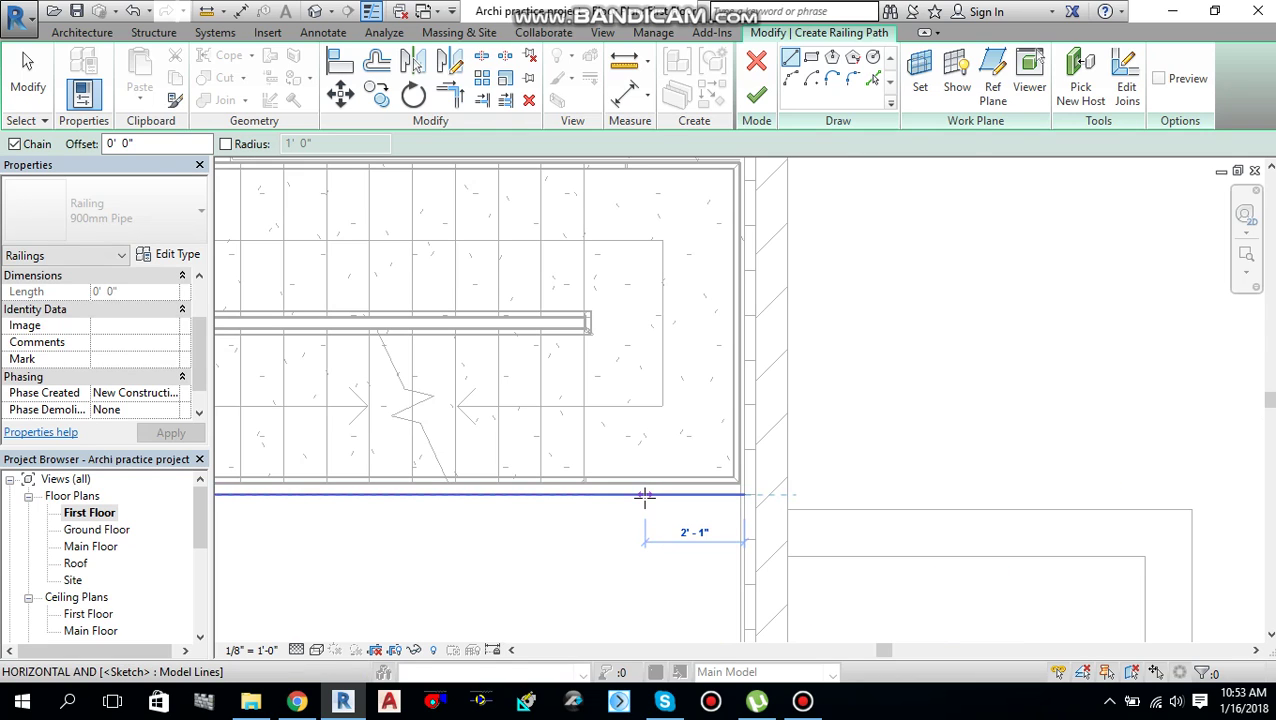
pyautogui.press('Escape')
pyautogui.press('Escape')
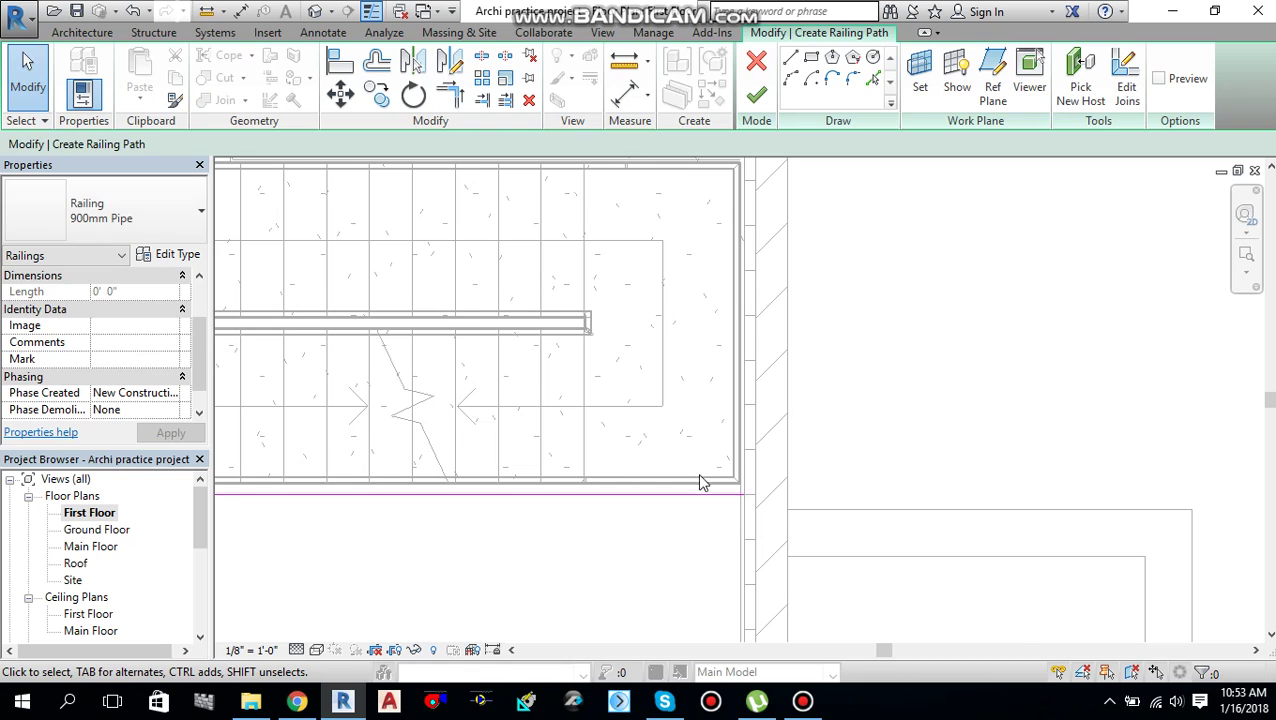
# Step: Shorten the left end of the railing path so it lines up with the stair's left edge
pyautogui.scroll(-2, 701, 479)
pyautogui.moveTo(649, 482); pyautogui.dragTo(927, 449, button='middle')
pyautogui.scroll(5, 570, 484)
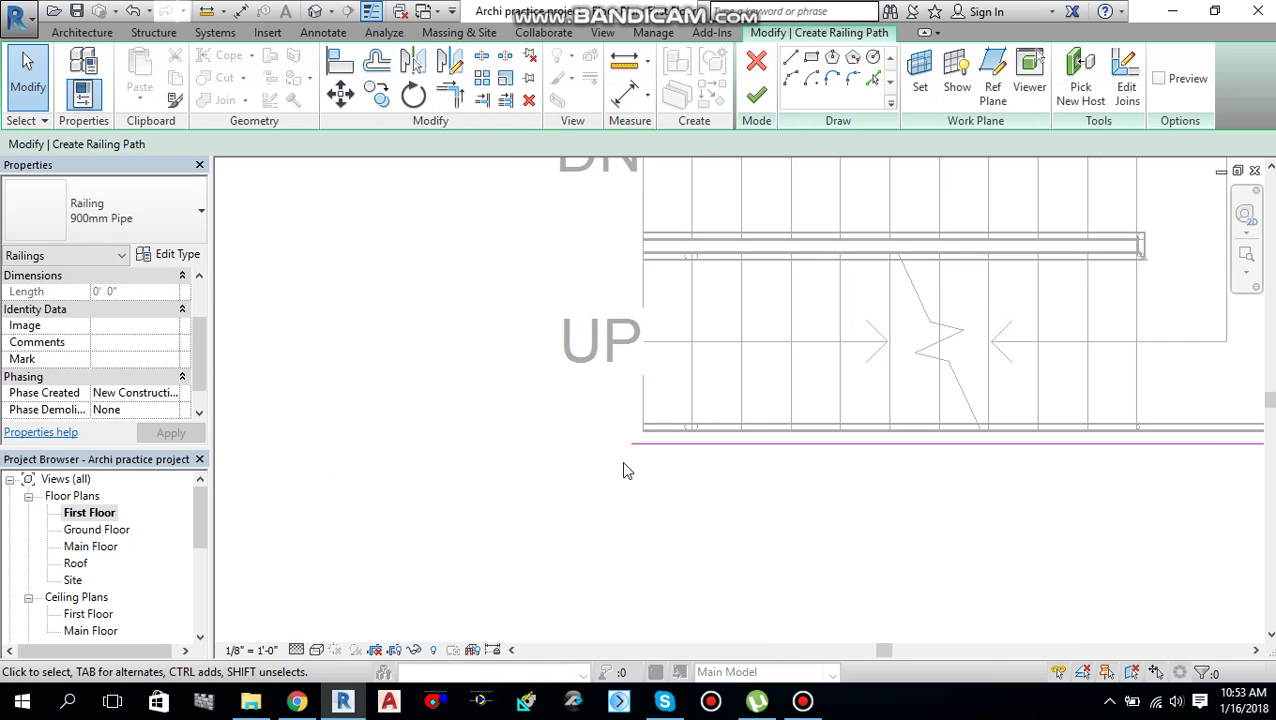
pyautogui.click(647, 441)
pyautogui.scroll(2, 646, 441)
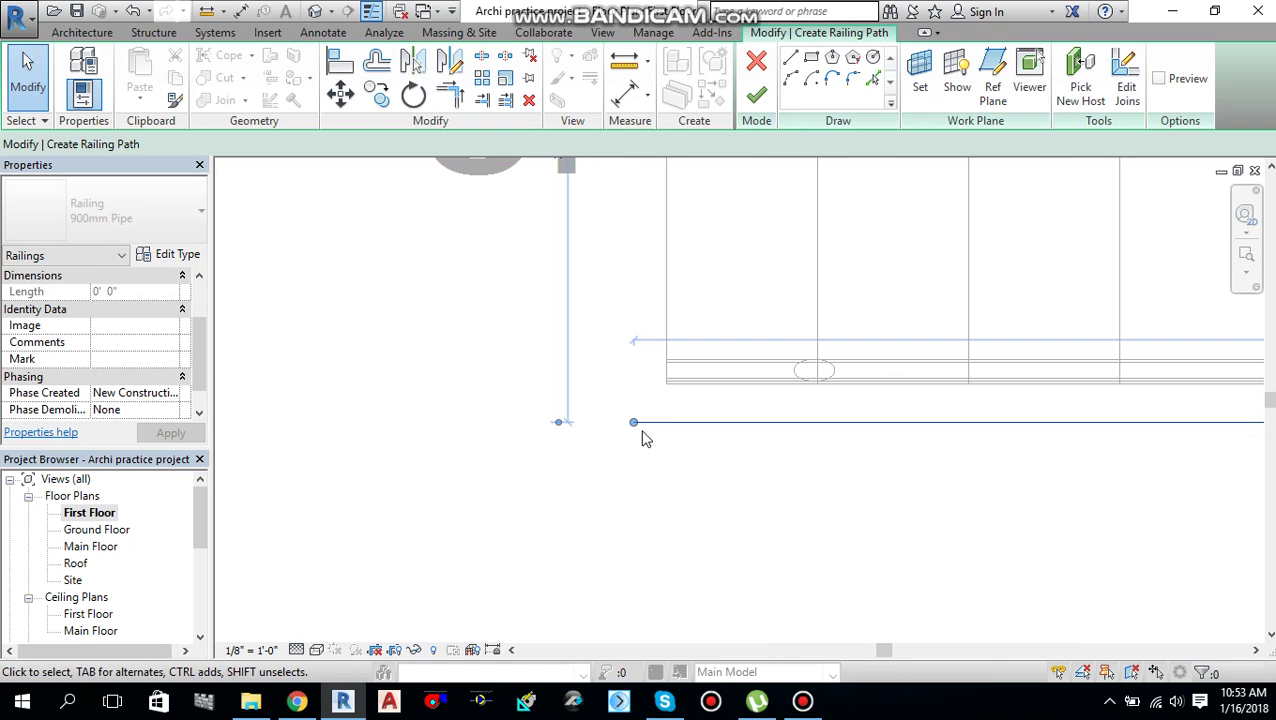
pyautogui.moveTo(634, 423); pyautogui.dragTo(661, 422)
pyautogui.click(653, 458)
# Step: Finish the straight railing path below the stair to create the First Floor guard railing
pyautogui.scroll(-4, 655, 459)
pyautogui.moveTo(848, 487); pyautogui.dragTo(684, 488, button='middle')
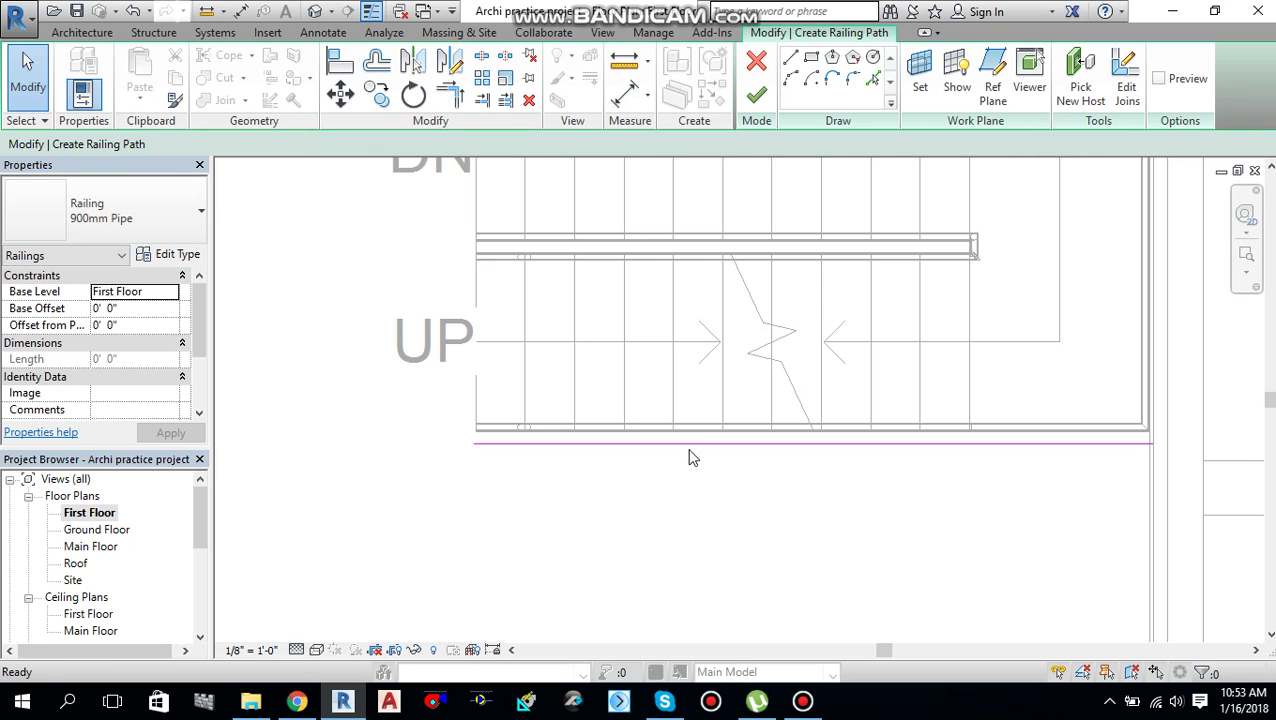
pyautogui.scroll(-3, 706, 394)
pyautogui.moveTo(706, 394); pyautogui.dragTo(706, 422, button='middle')
pyautogui.click(756, 95)
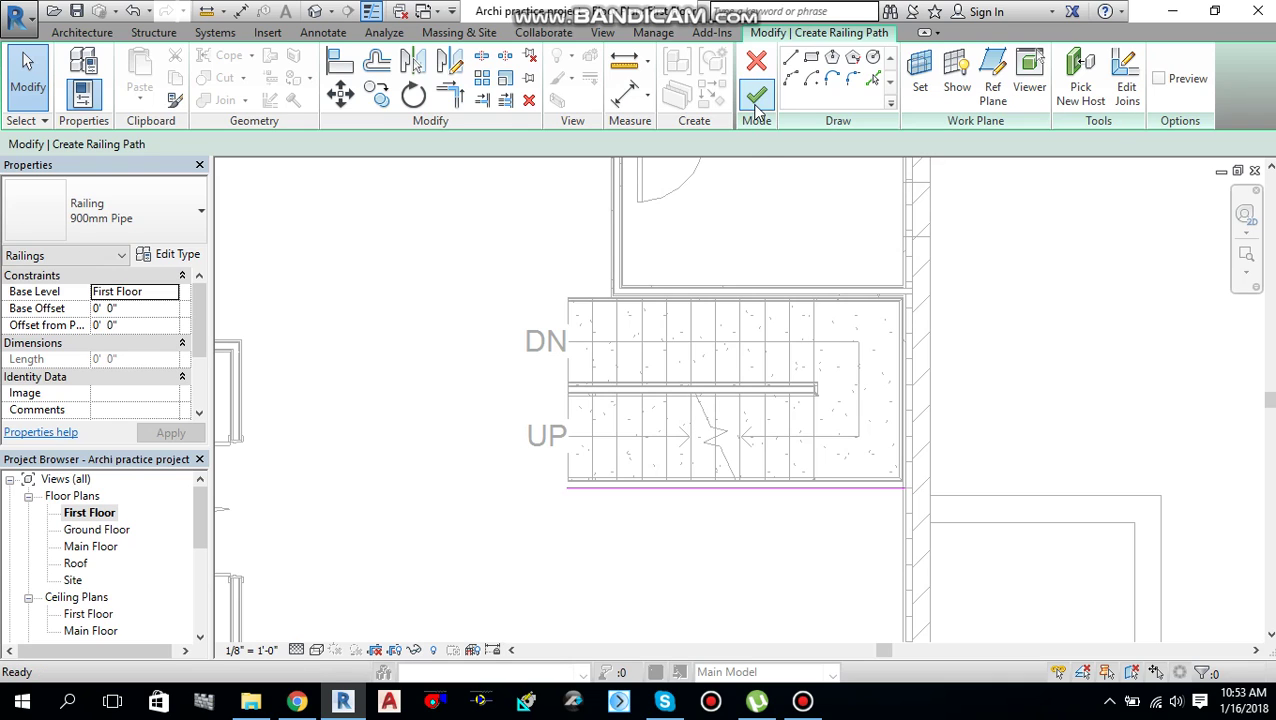
pyautogui.click(436, 276)
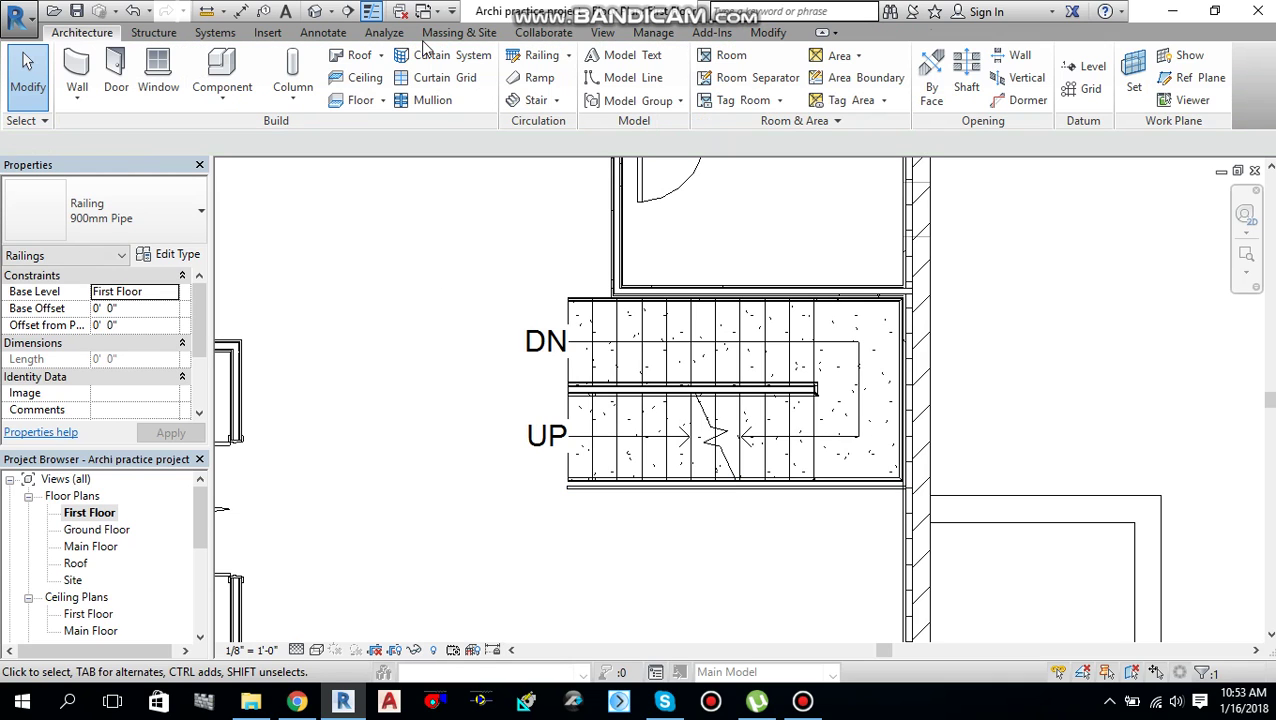
# Step: In the 3D view, change the stair's inner railing type to Glass Panel - Bottom Fill
pyautogui.click(316, 11)
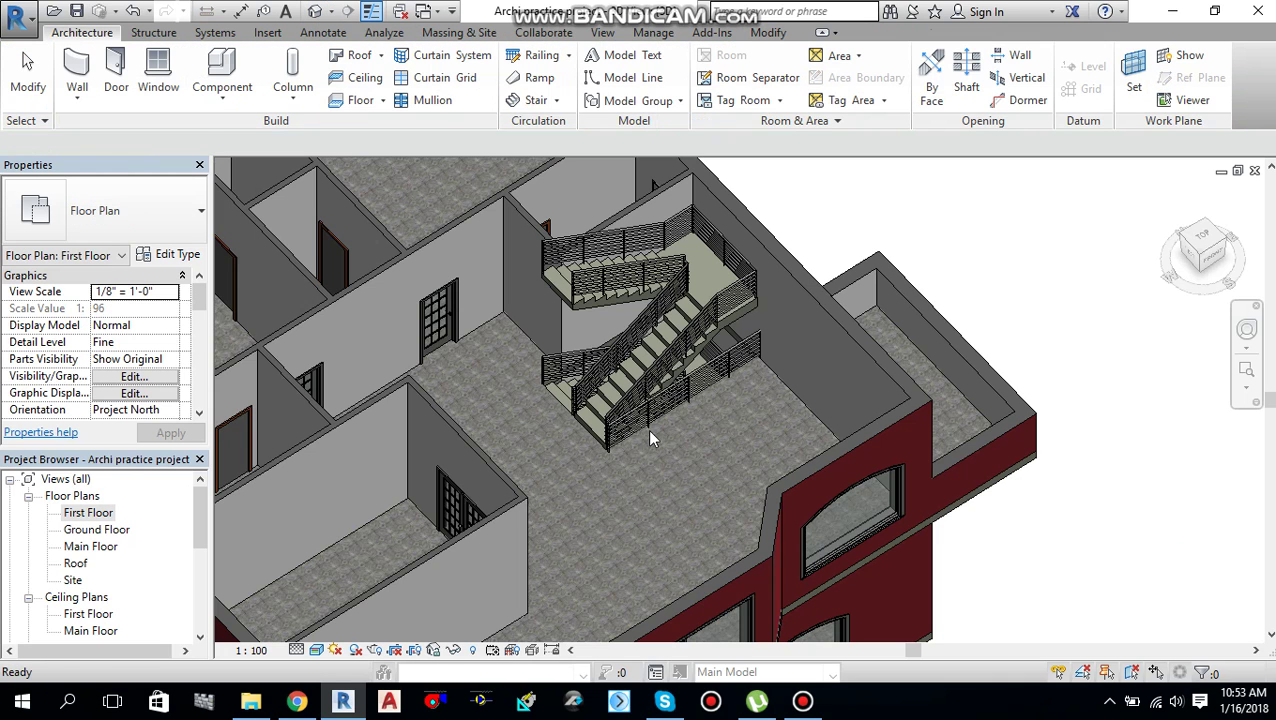
pyautogui.scroll(5, 641, 450)
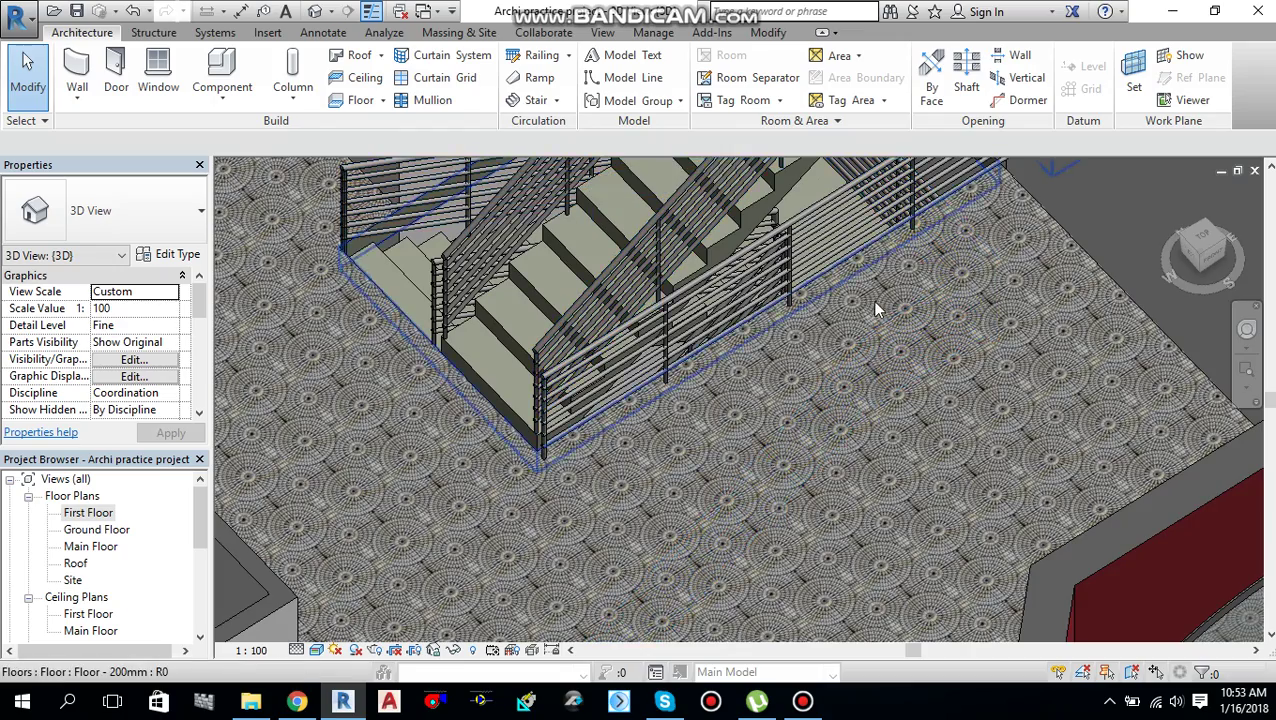
pyautogui.scroll(-2, 875, 303)
pyautogui.scroll(-2, 875, 303)
pyautogui.moveTo(789, 368); pyautogui.dragTo(812, 525, button='middle')
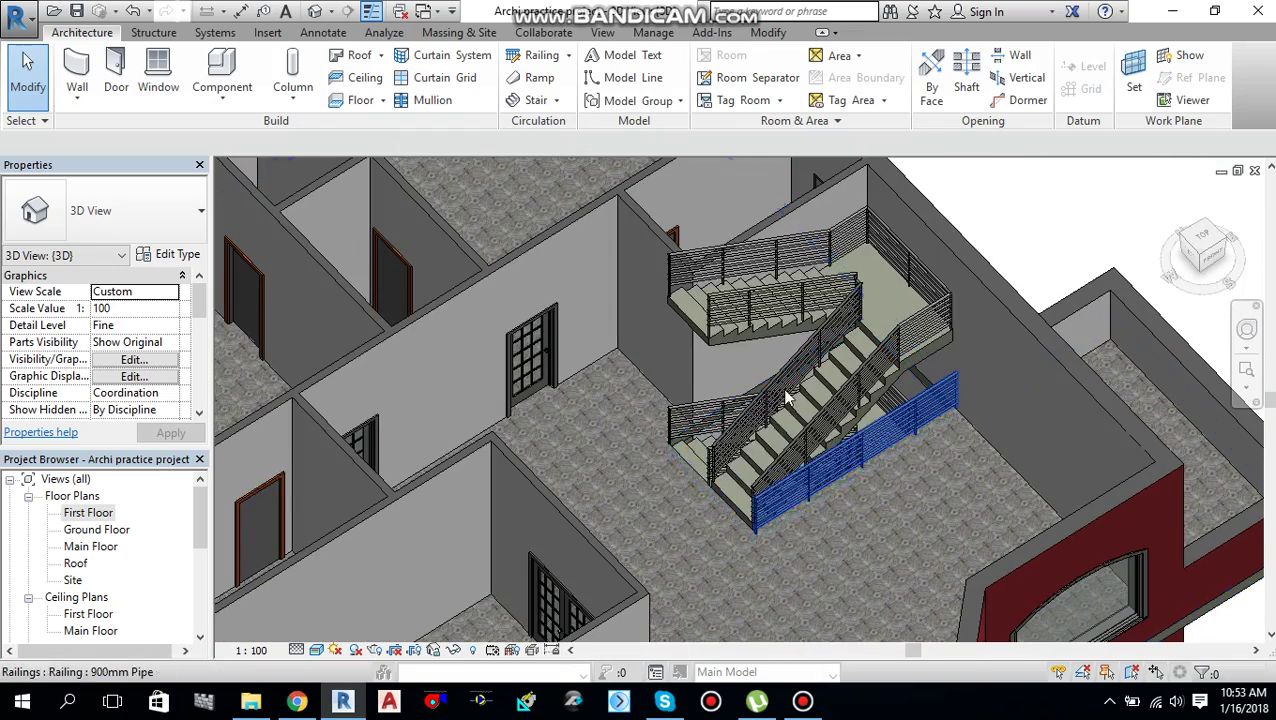
pyautogui.click(755, 307)
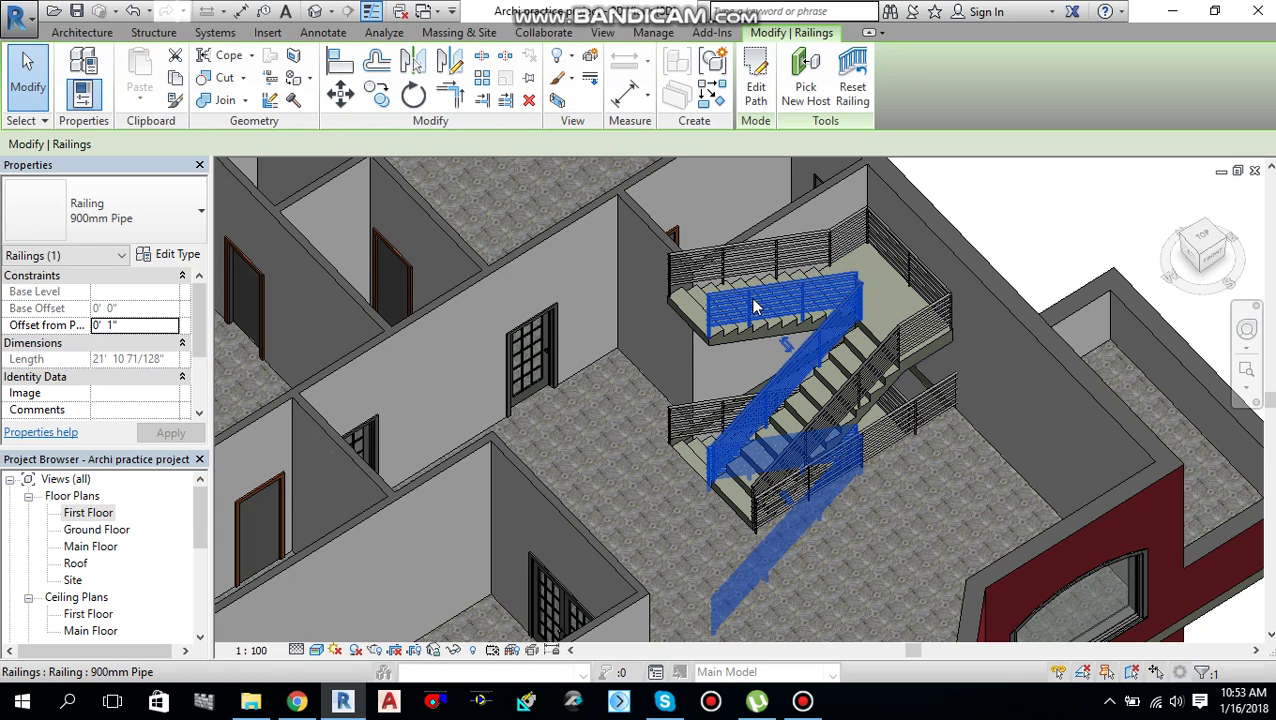
pyautogui.click(122, 222)
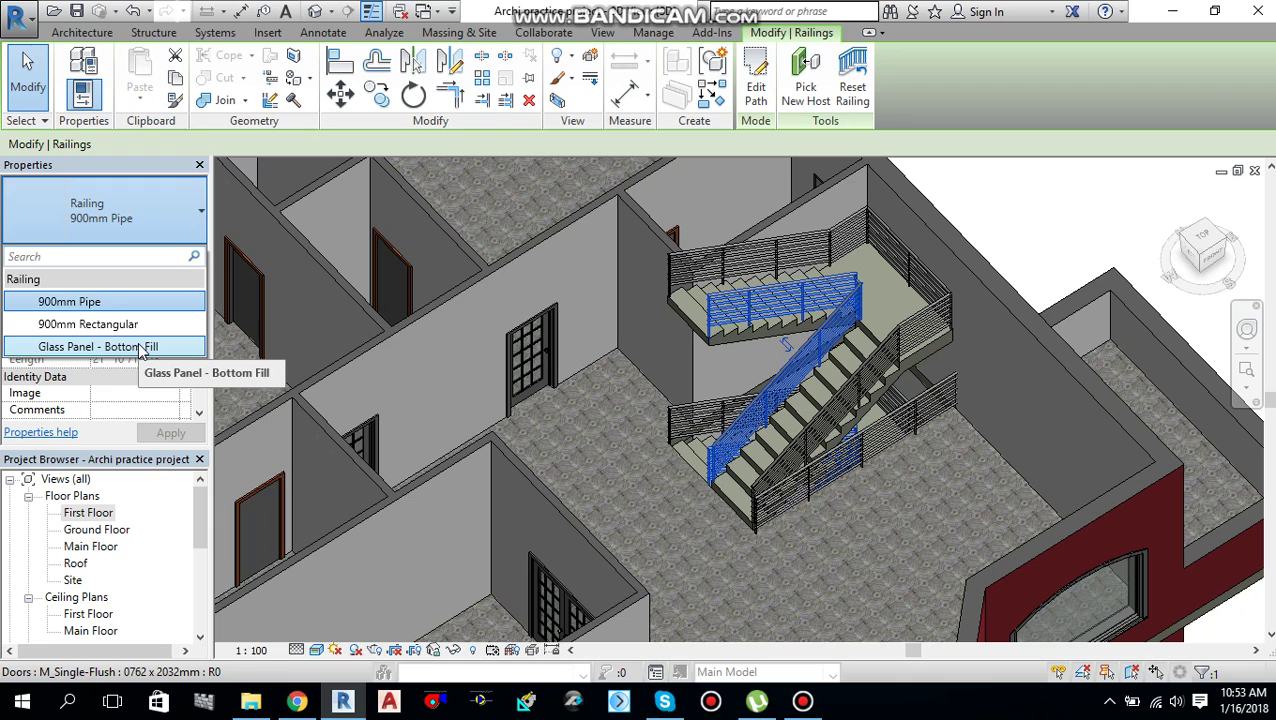
pyautogui.click(140, 349)
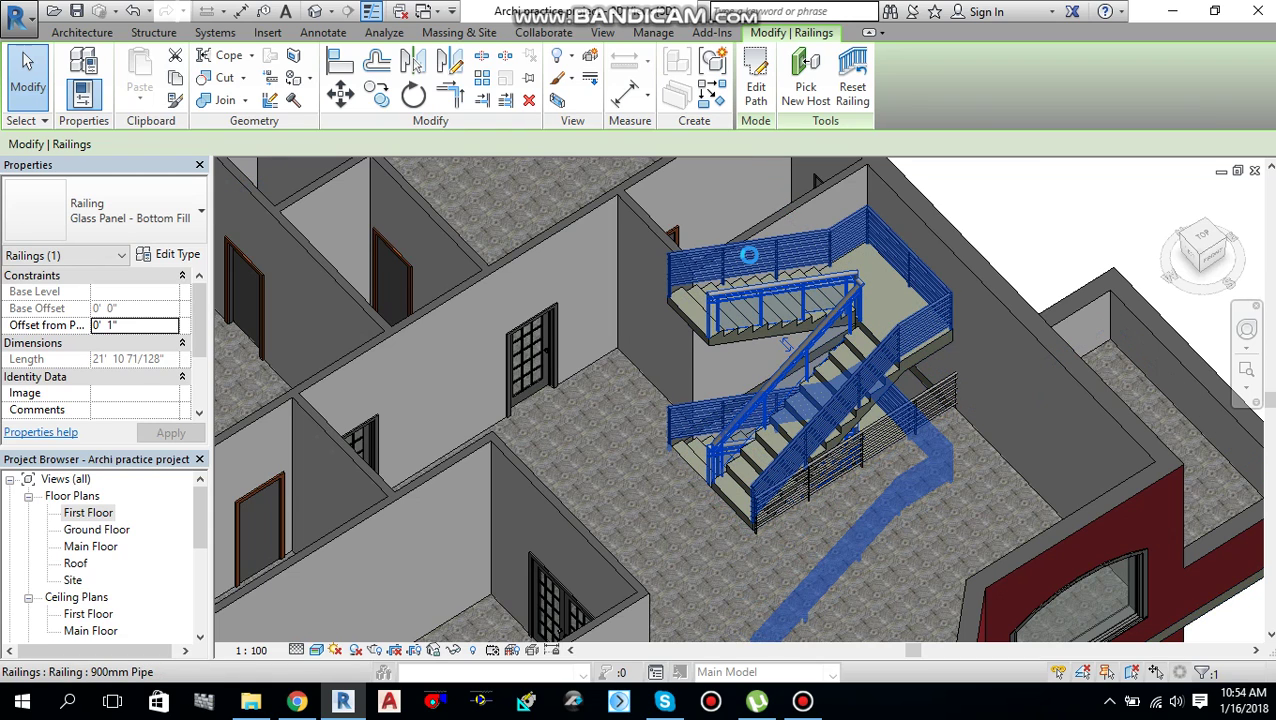
# Step: Change the stair's outer railing and the straight guard railing to the Glass Panel - Bottom Fill type
pyautogui.click(748, 255)
pyautogui.click(148, 228)
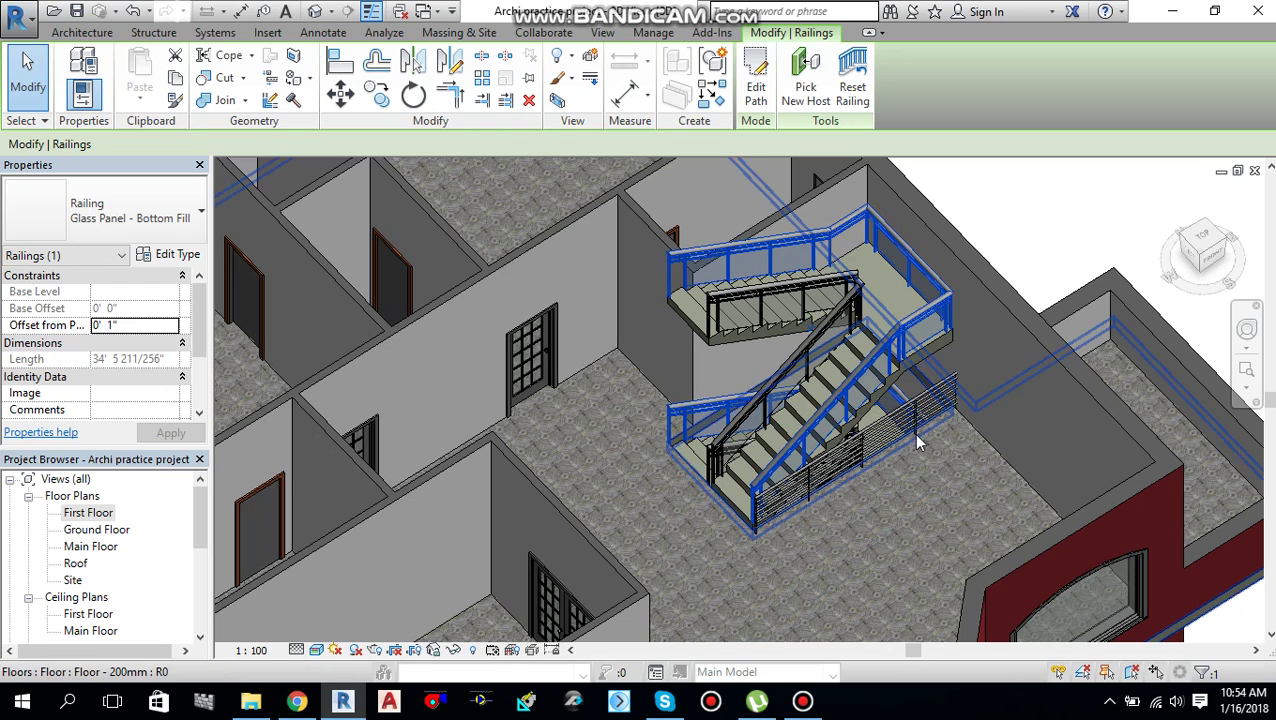
pyautogui.click(928, 418)
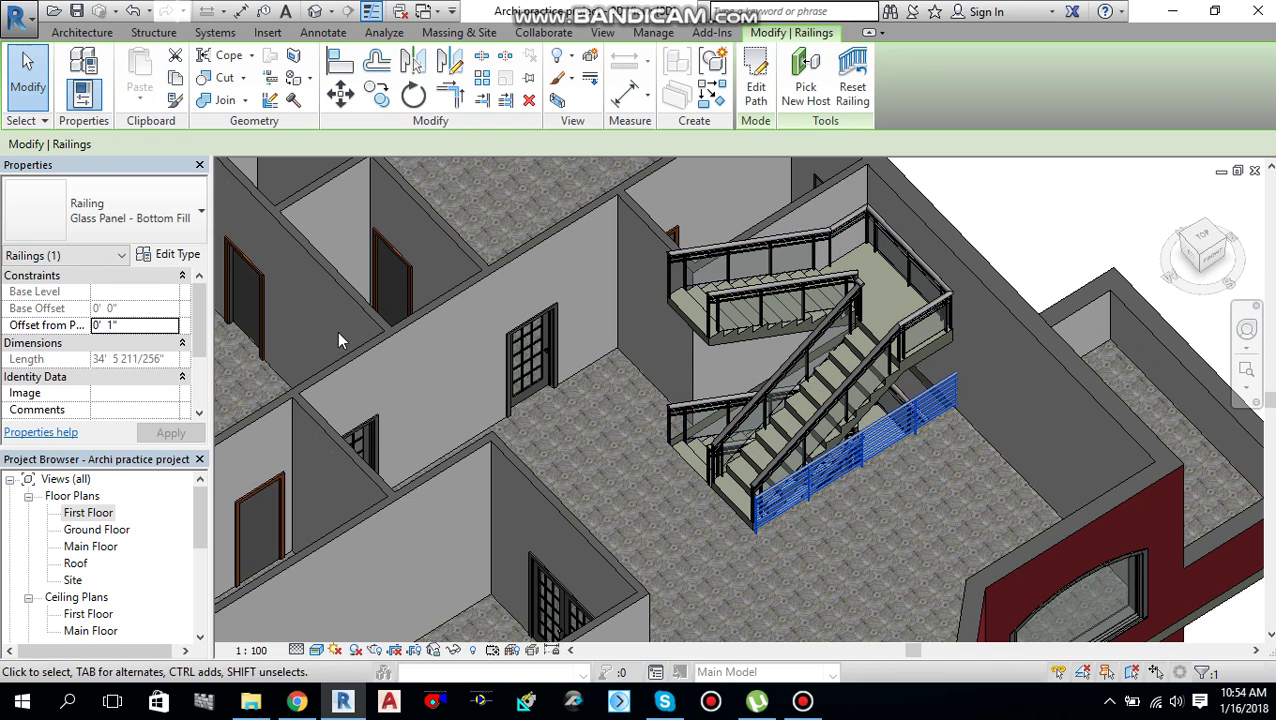
pyautogui.click(110, 212)
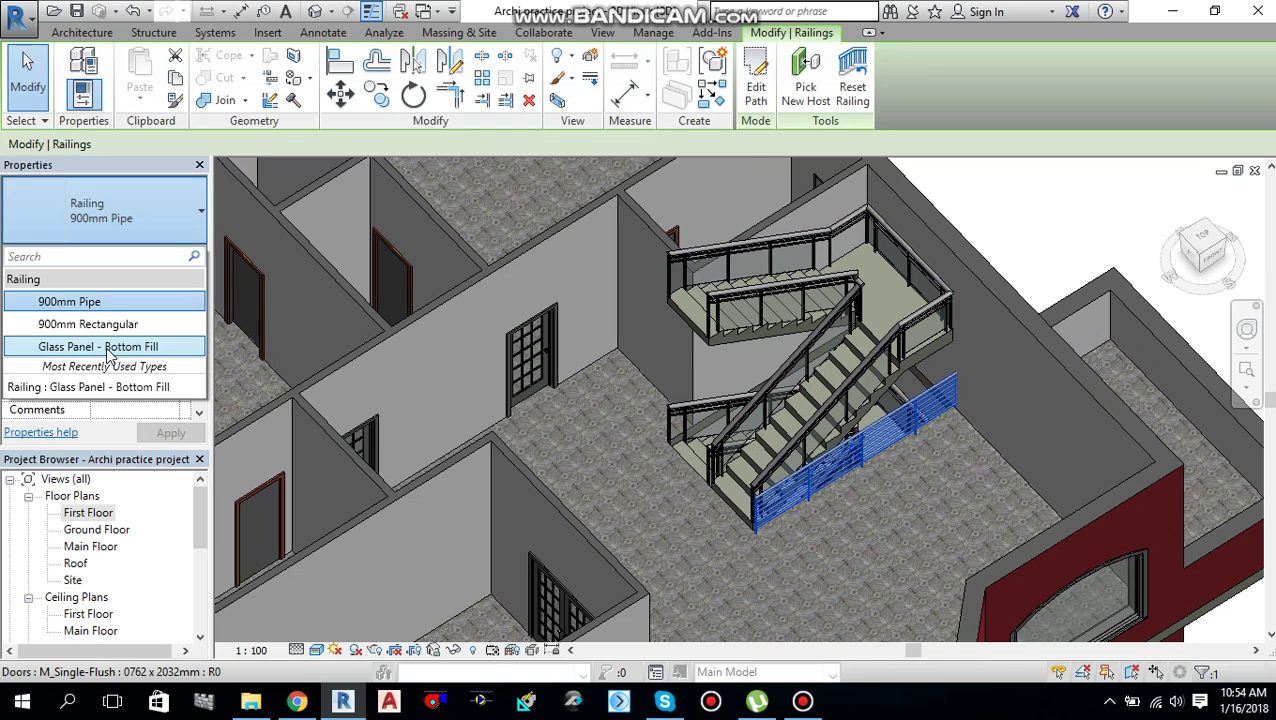
pyautogui.click(107, 348)
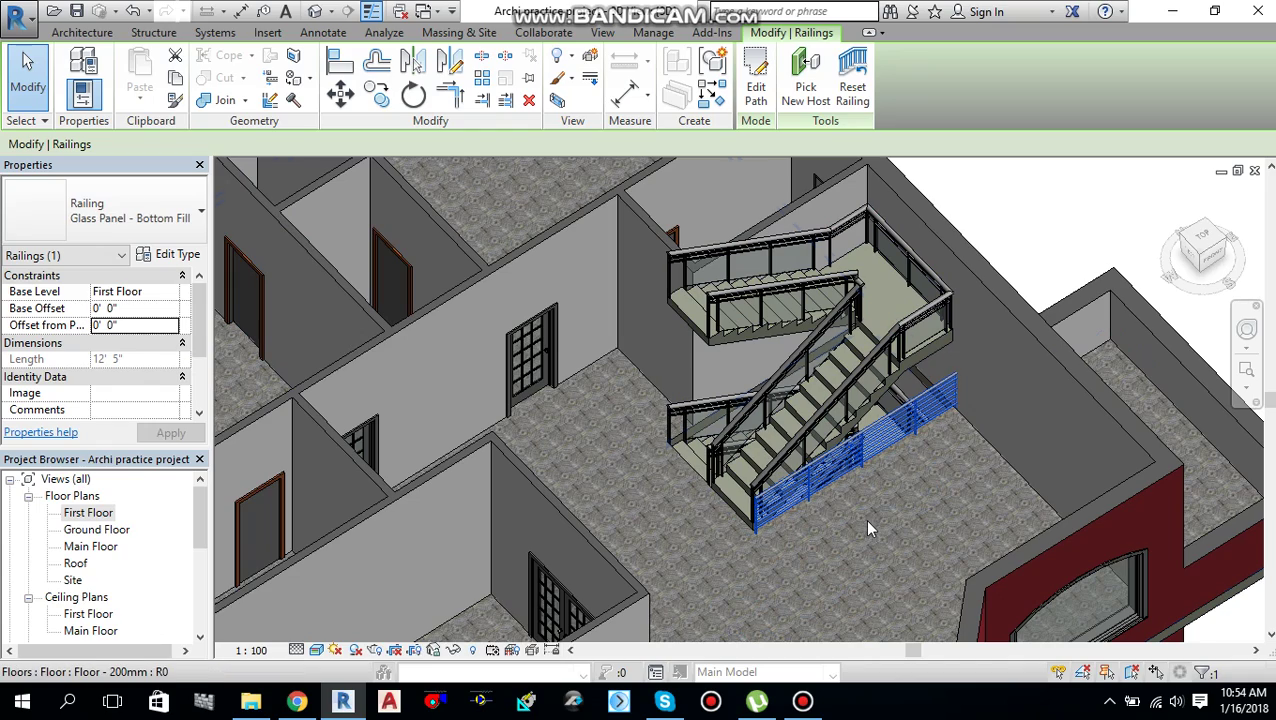
# Step: Examine the glass panel railings along the stair and the floor opening in the 3D view
pyautogui.scroll(4, 868, 528)
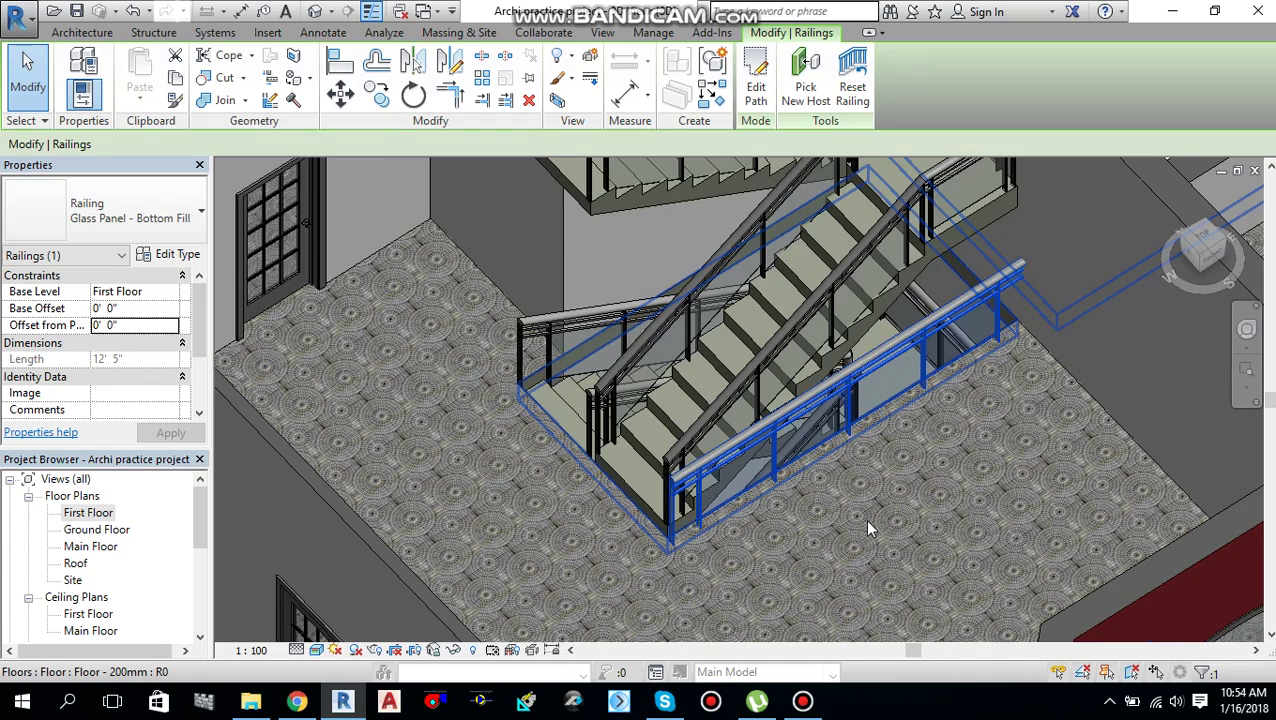
pyautogui.scroll(-5, 868, 528)
pyautogui.press('Escape')
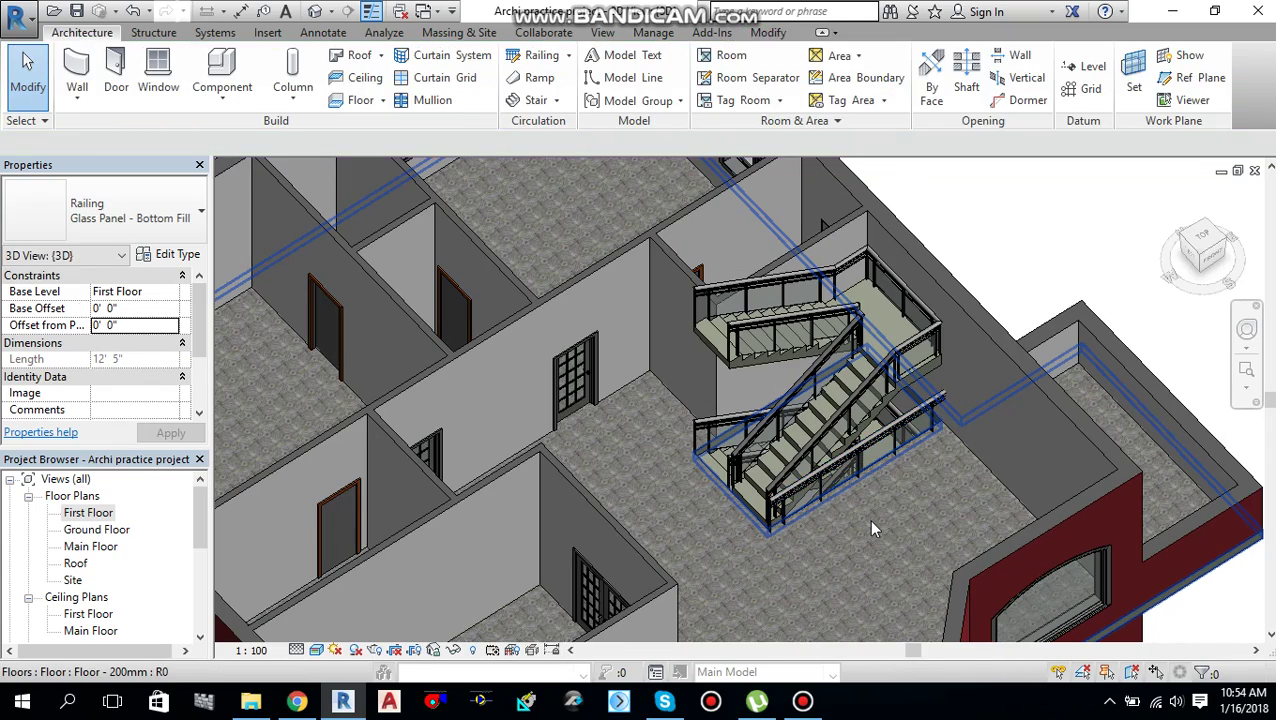
pyautogui.keyDown('shift'); pyautogui.moveTo(871, 530); pyautogui.dragTo(806, 505, button='middle'); pyautogui.keyUp('shift')
pyautogui.scroll(3, 828, 497)
pyautogui.scroll(-3, 828, 497)
pyautogui.moveTo(858, 407); pyautogui.dragTo(810, 428, button='middle')
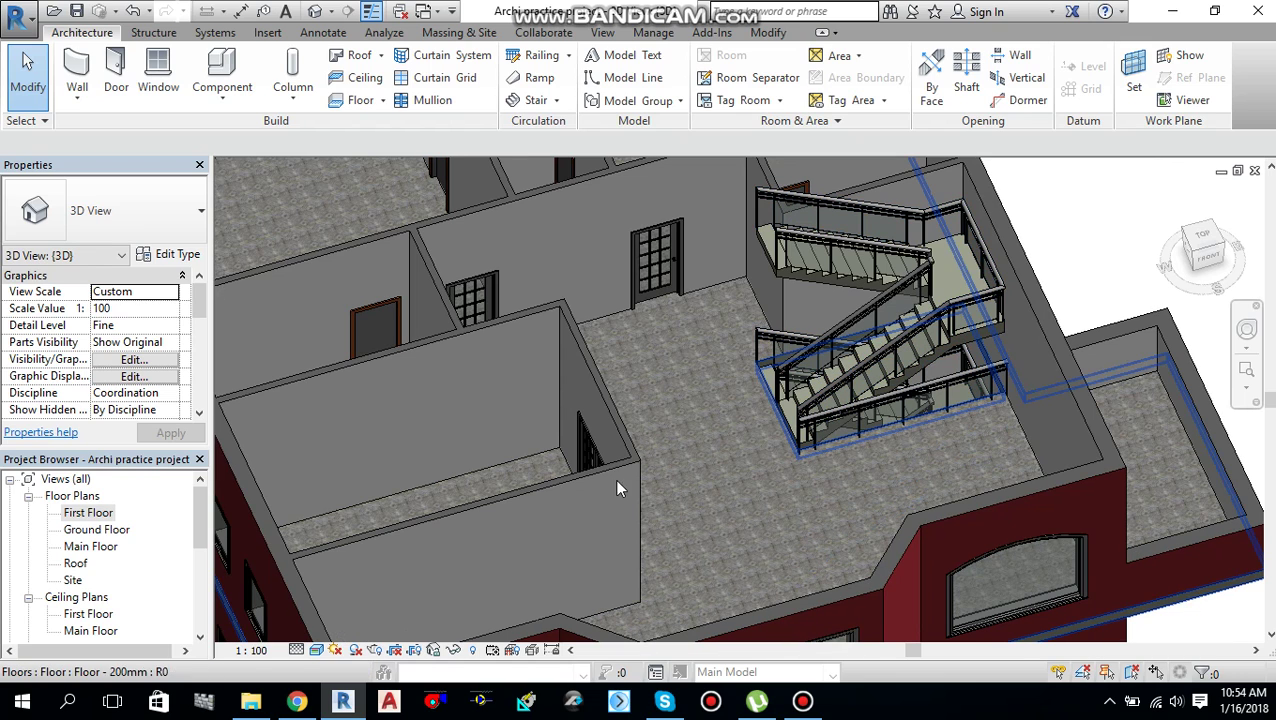
# Step: Open the Main Floor plan around the stair
pyautogui.doubleClick(89, 547)
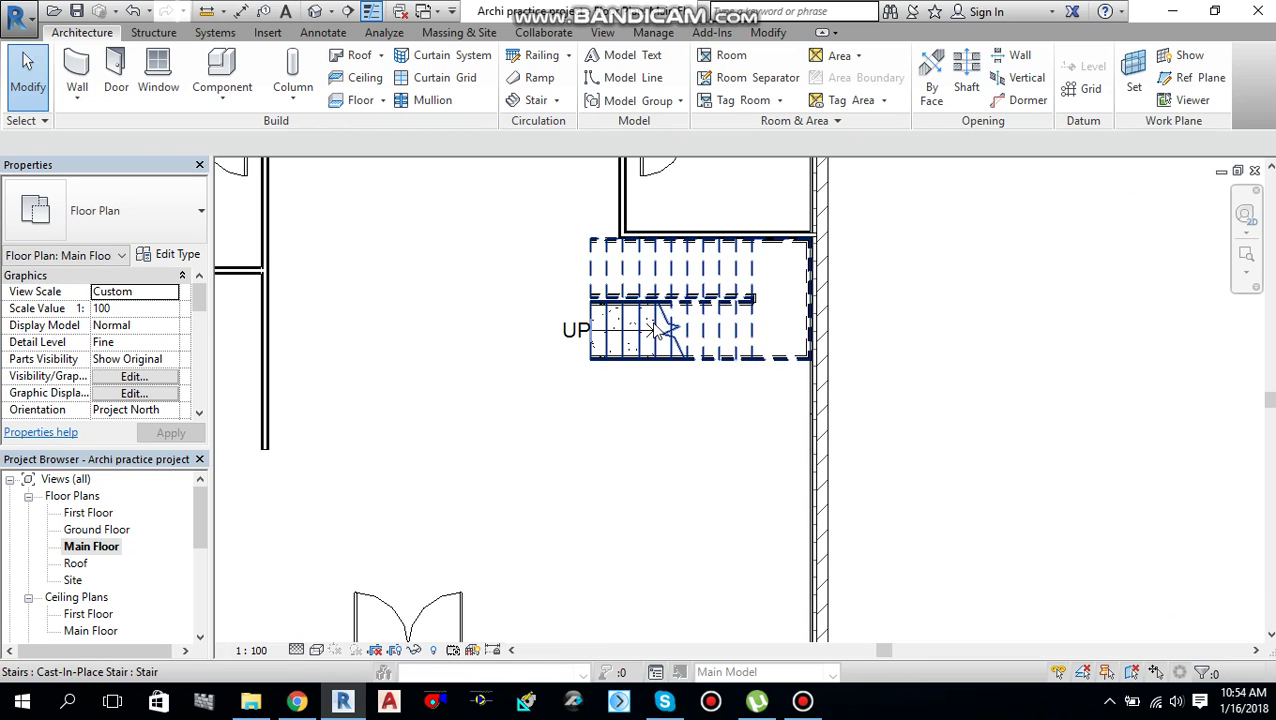
pyautogui.scroll(3, 660, 320)
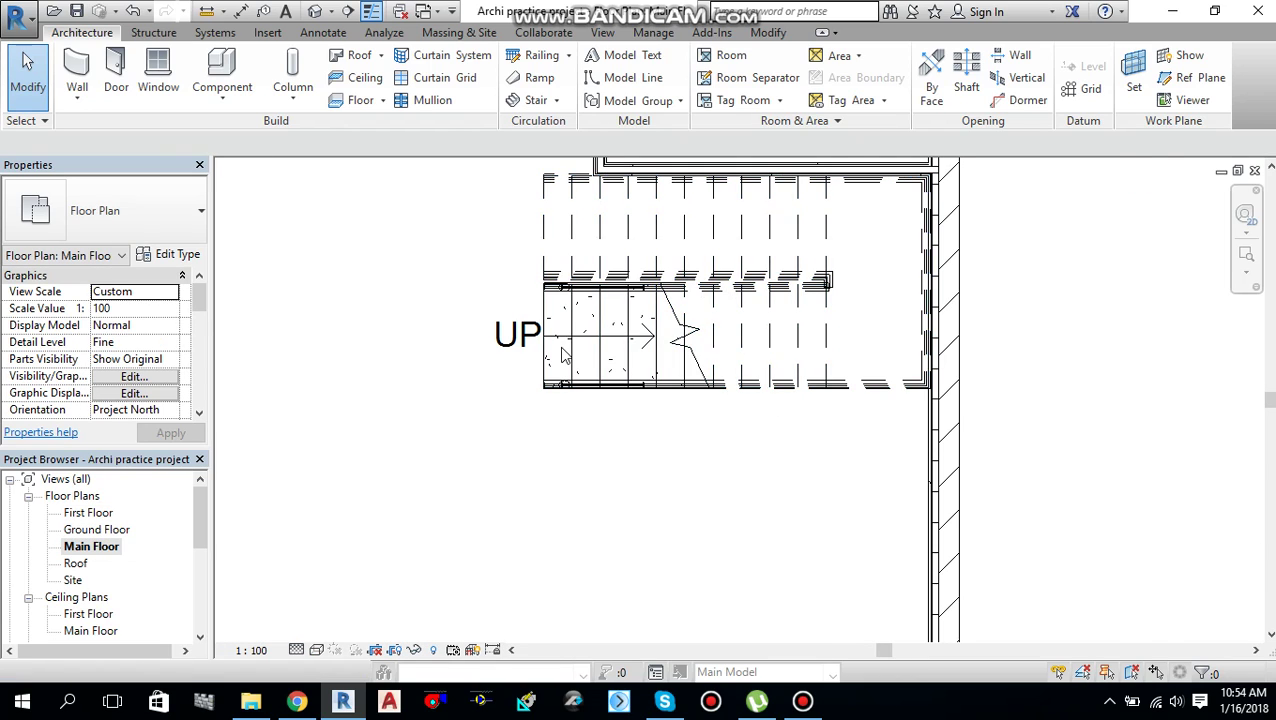
pyautogui.scroll(2, 570, 355)
pyautogui.moveTo(576, 357); pyautogui.dragTo(545, 456, button='middle')
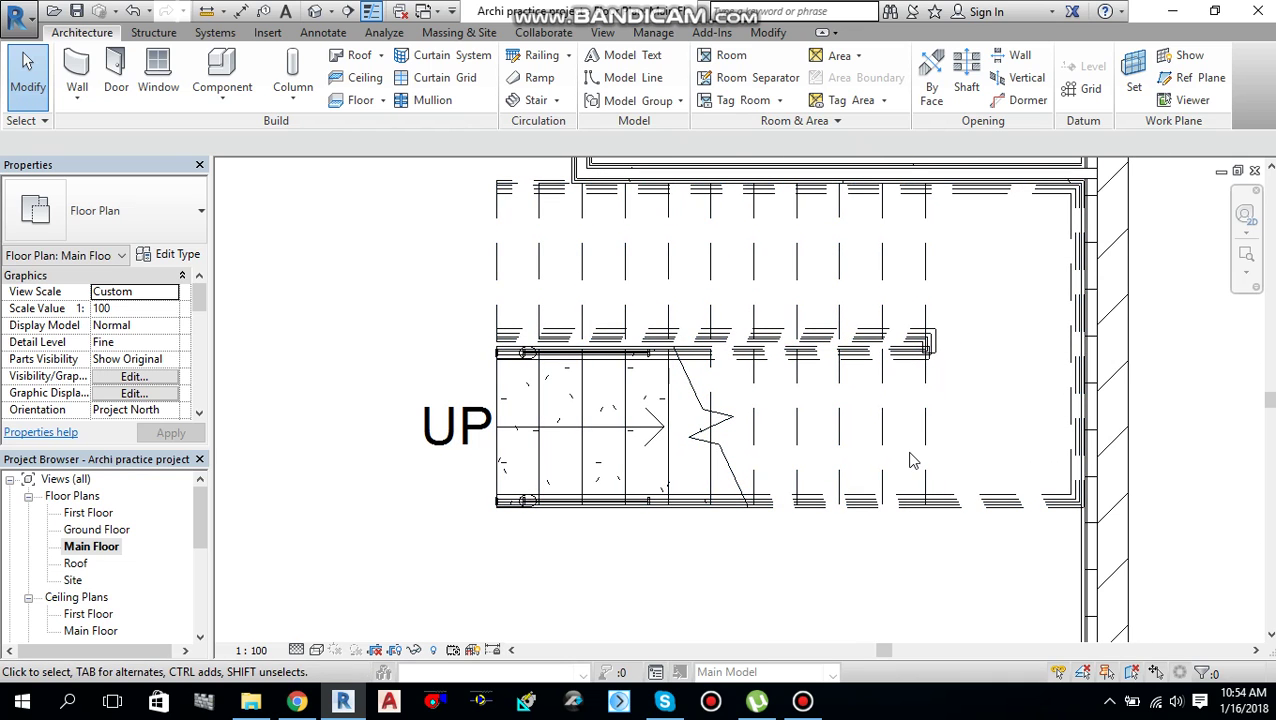
pyautogui.scroll(2, 925, 460)
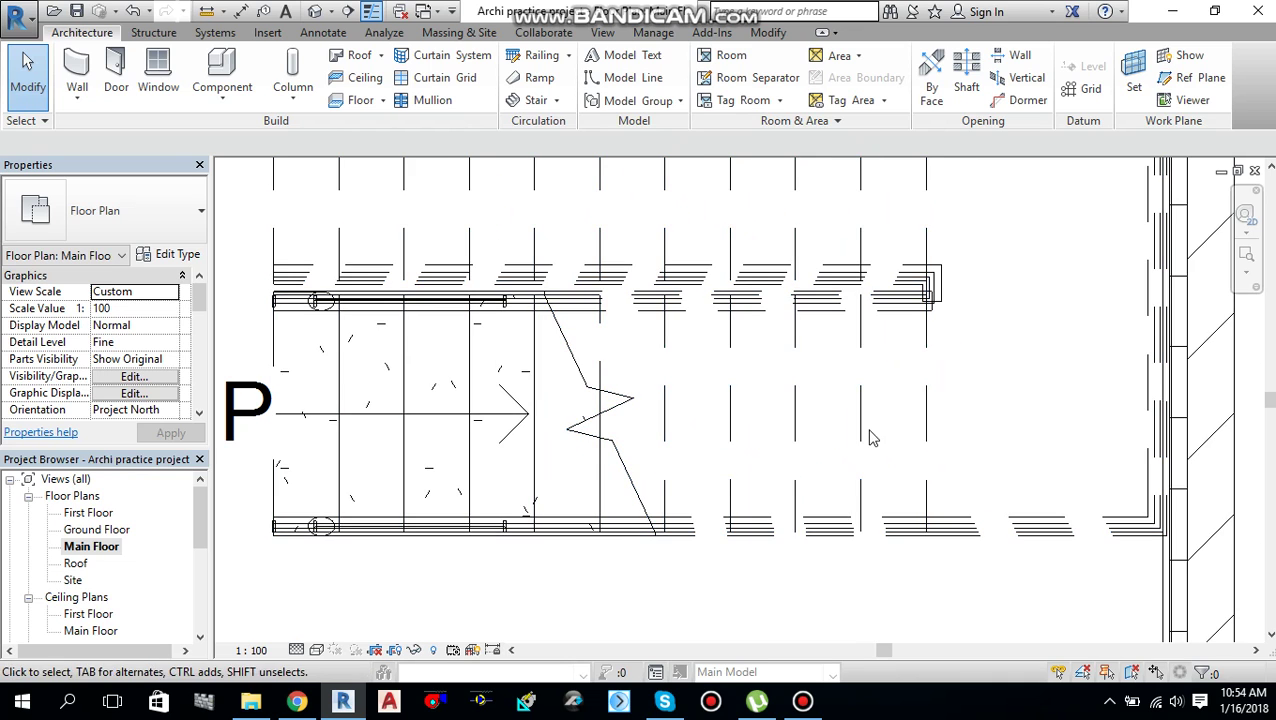
pyautogui.scroll(-2, 920, 450)
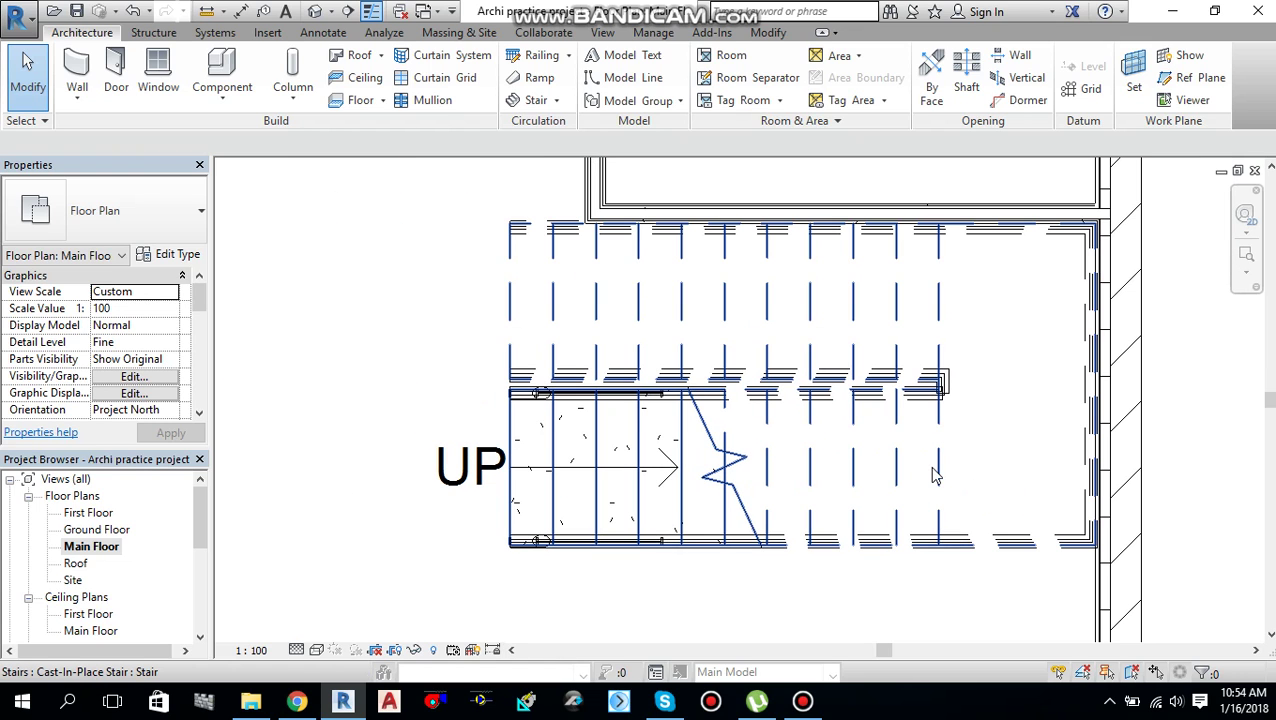
pyautogui.click(950, 490)
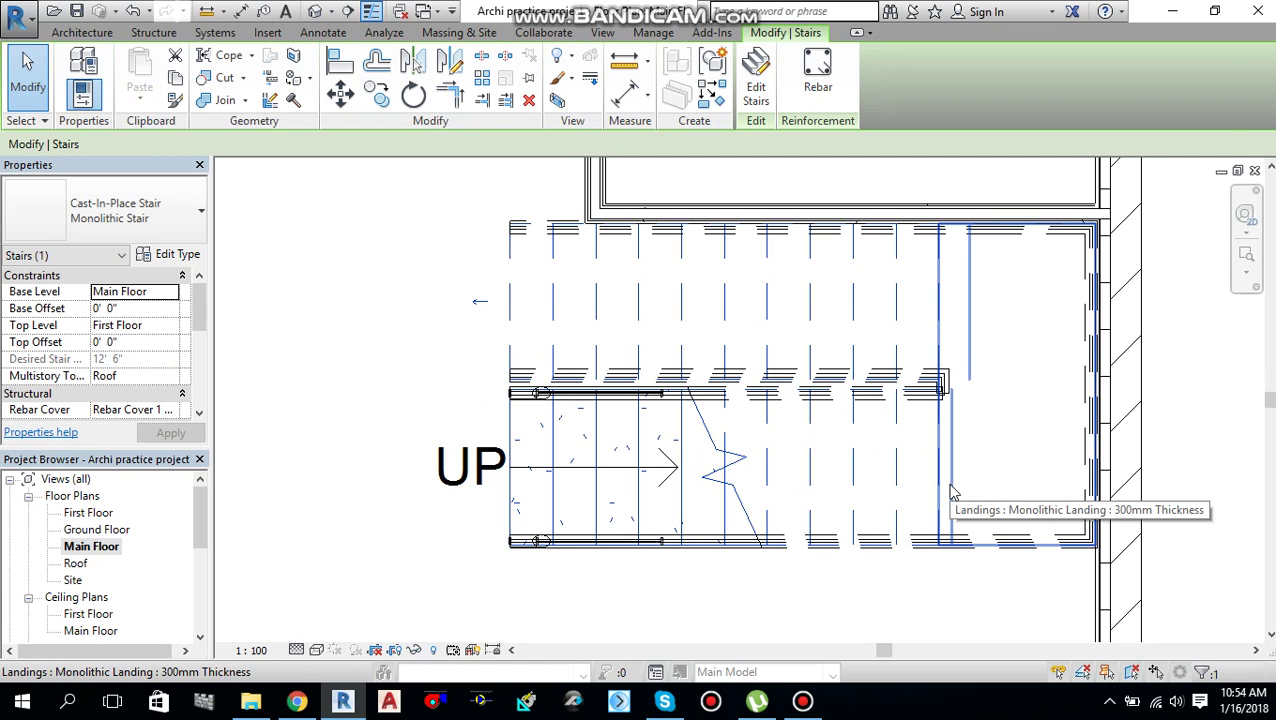
pyautogui.press('Escape')
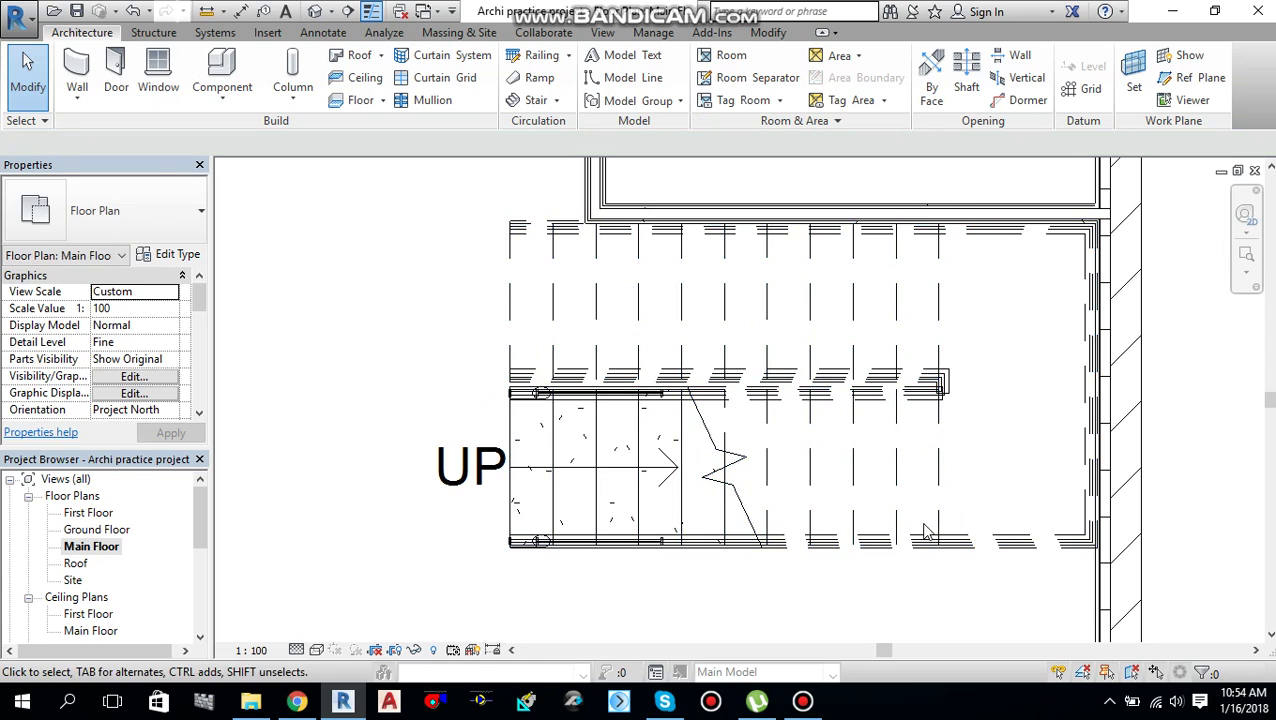
# Step: Enable treads in the type properties of the stair's lower run, 150mm Depth, and set the tread thickness to 0' 1"
pyautogui.scroll(-2, 938, 574)
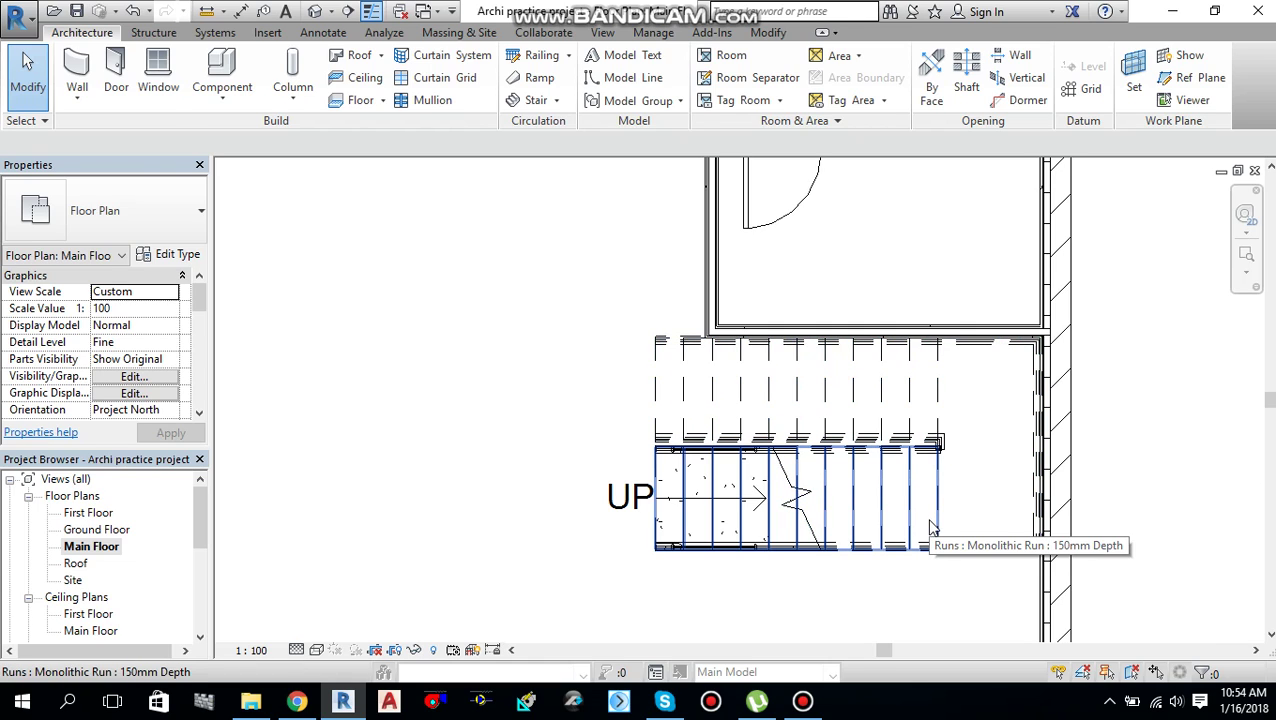
pyautogui.click(930, 528)
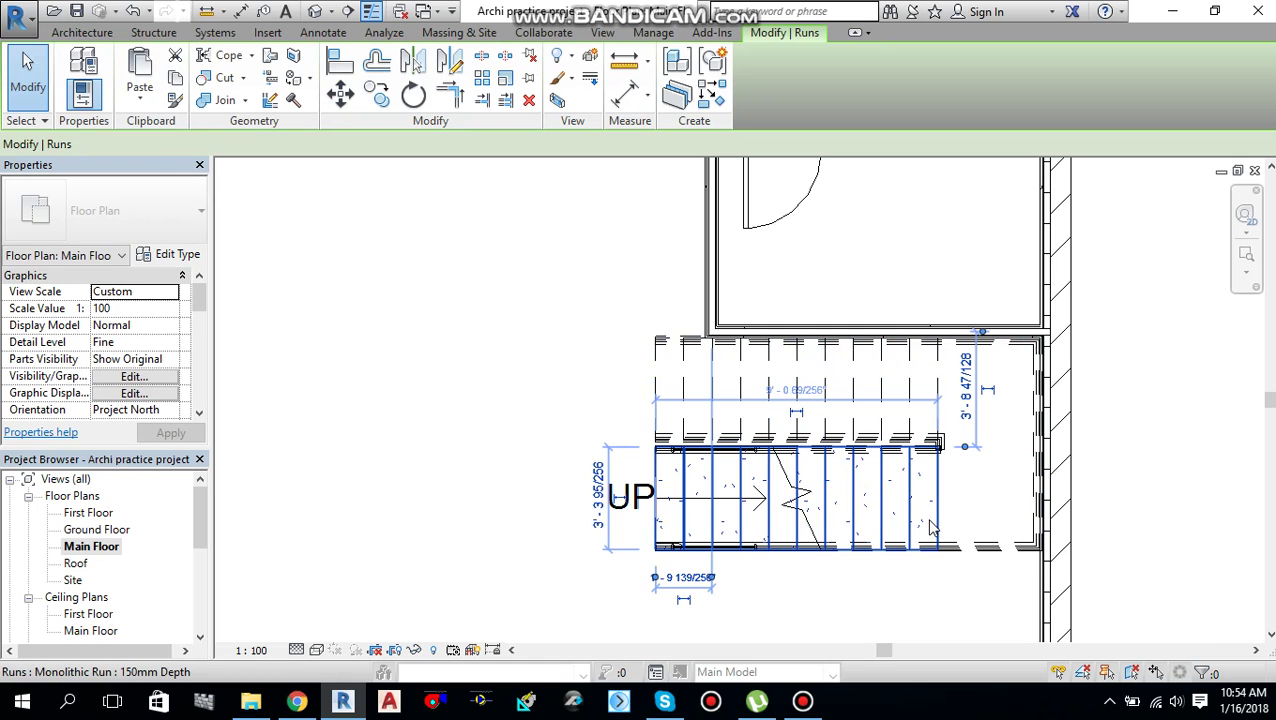
pyautogui.click(176, 258)
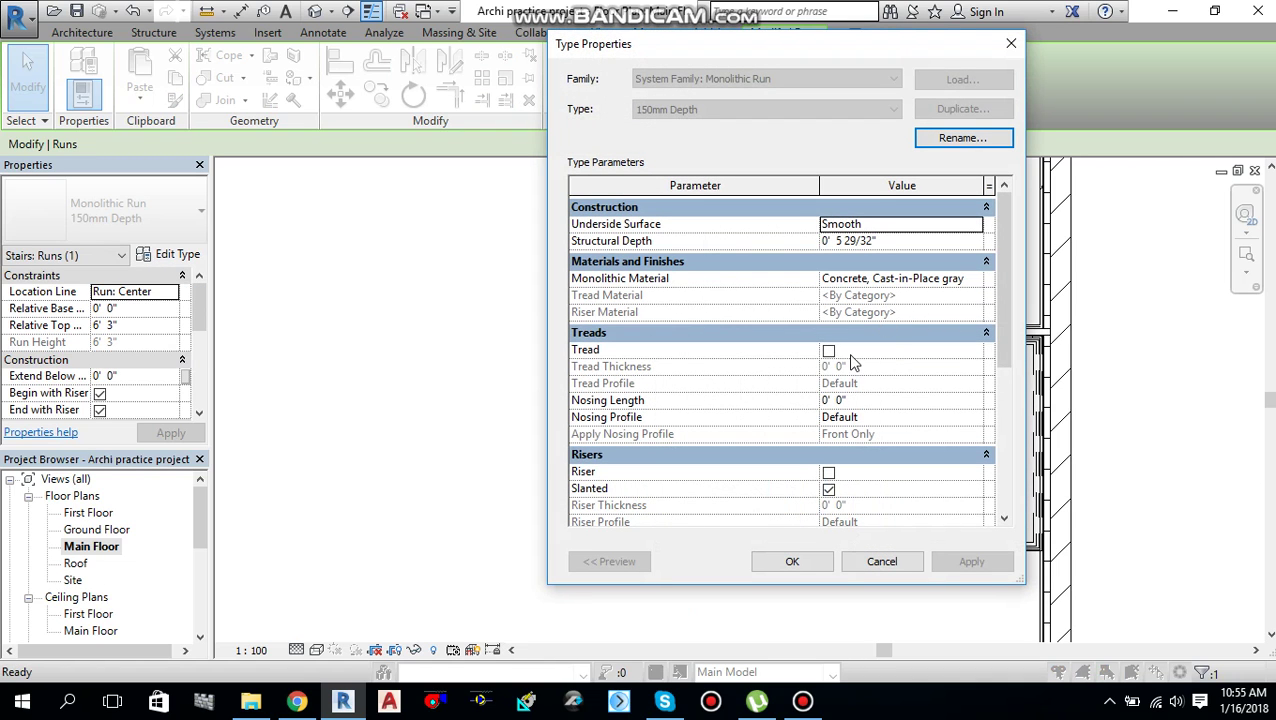
pyautogui.click(829, 351)
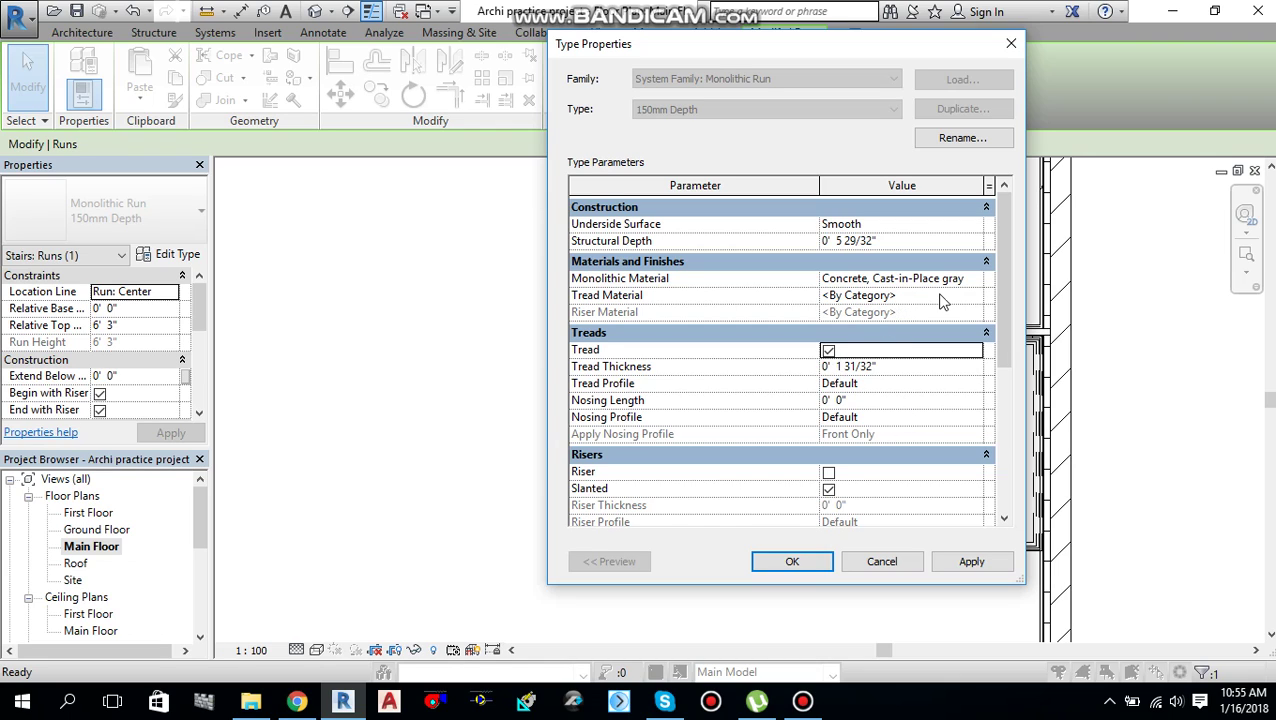
pyautogui.click(874, 369)
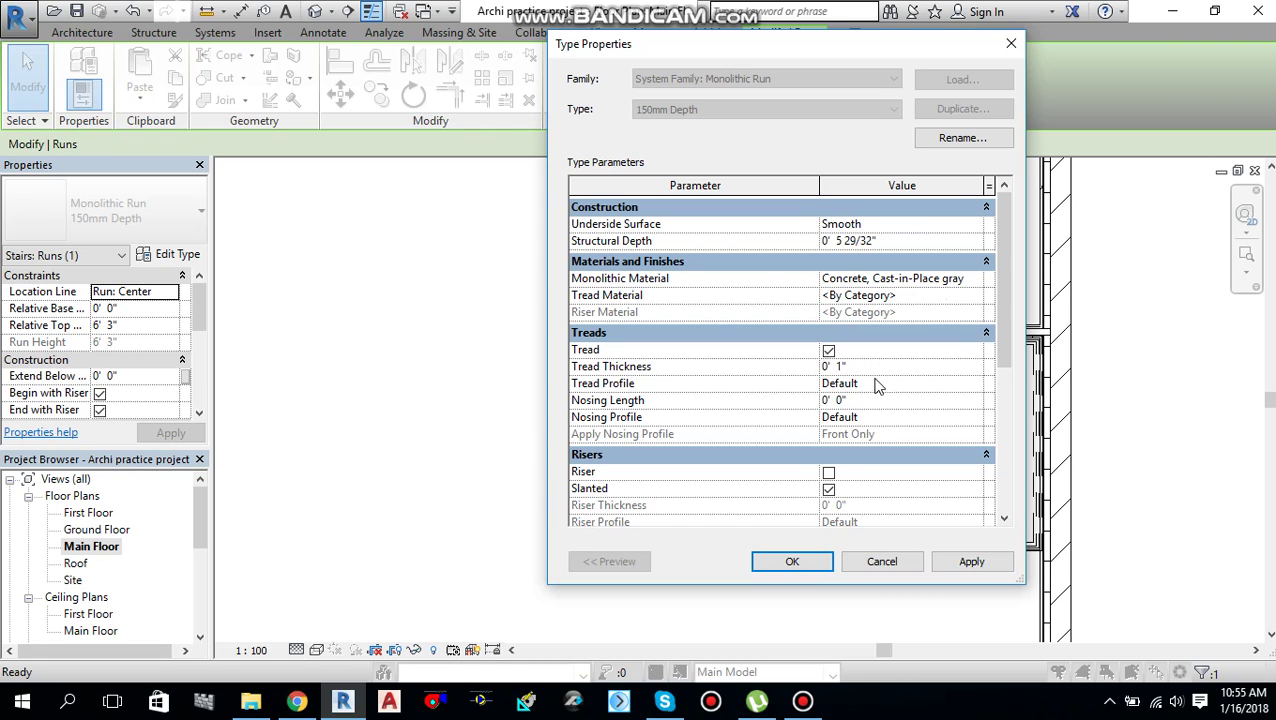
# Step: Set the run type's tread profile to M_Stair Tread : M_Stair Tread and its nosing profile to M_Stair Nosing - Radius : 40mm
pyautogui.click(877, 389)
pyautogui.click(974, 385)
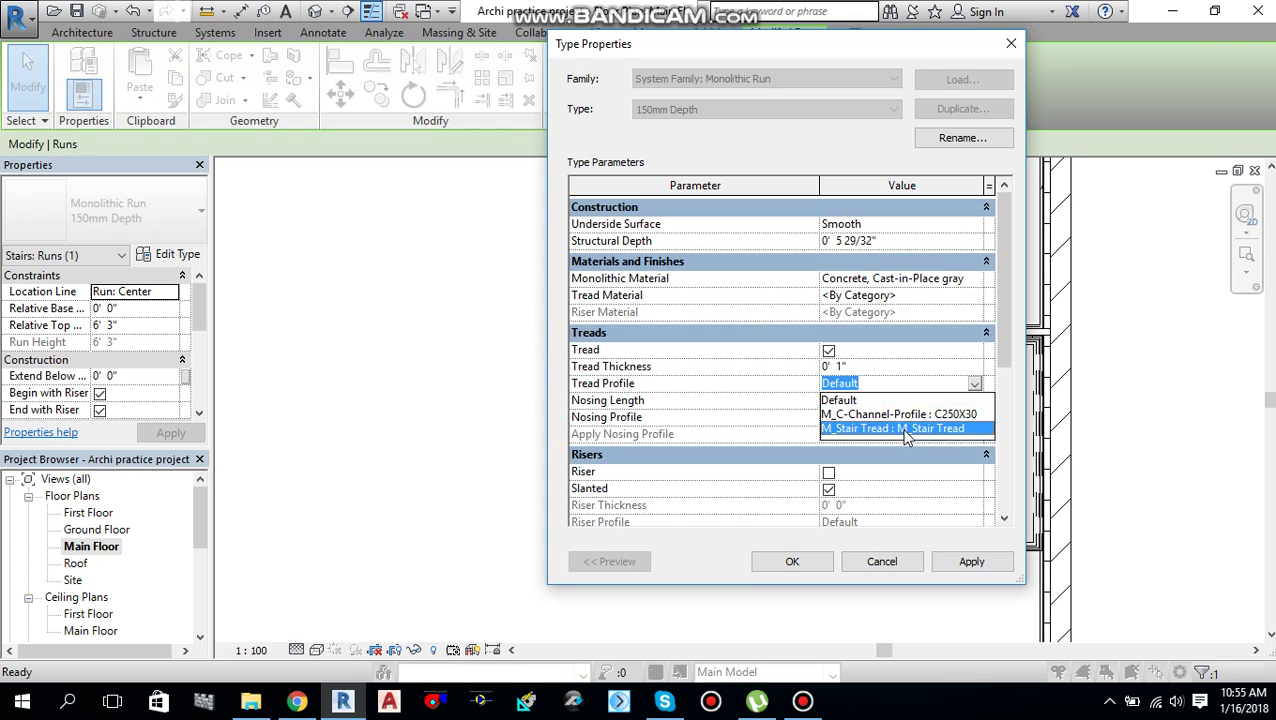
pyautogui.click(908, 429)
pyautogui.click(940, 405)
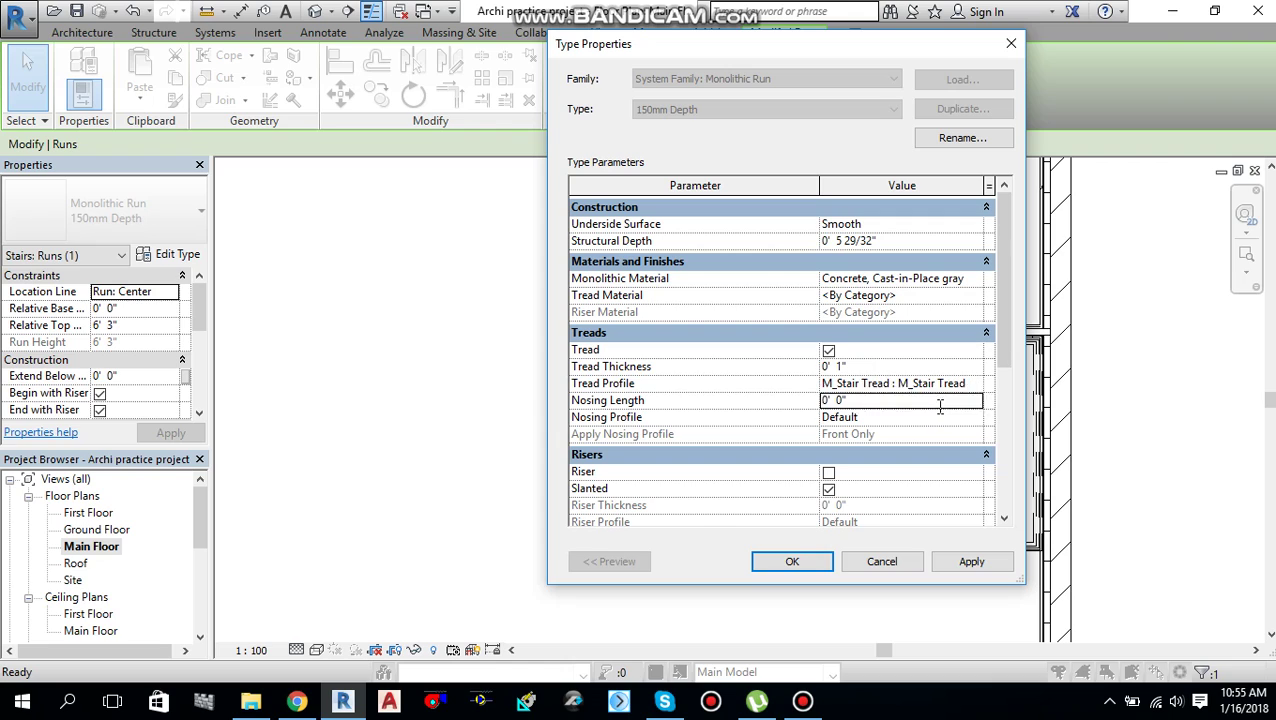
pyautogui.click(940, 405)
pyautogui.click(927, 418)
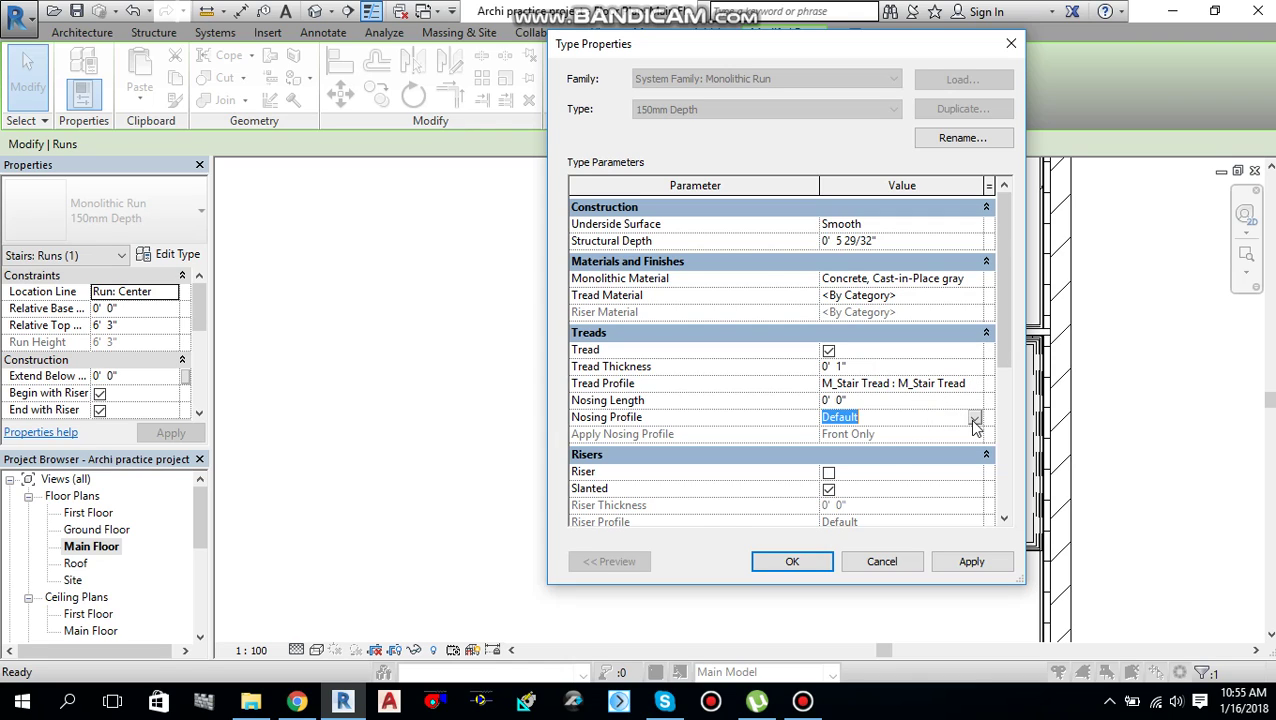
pyautogui.click(974, 420)
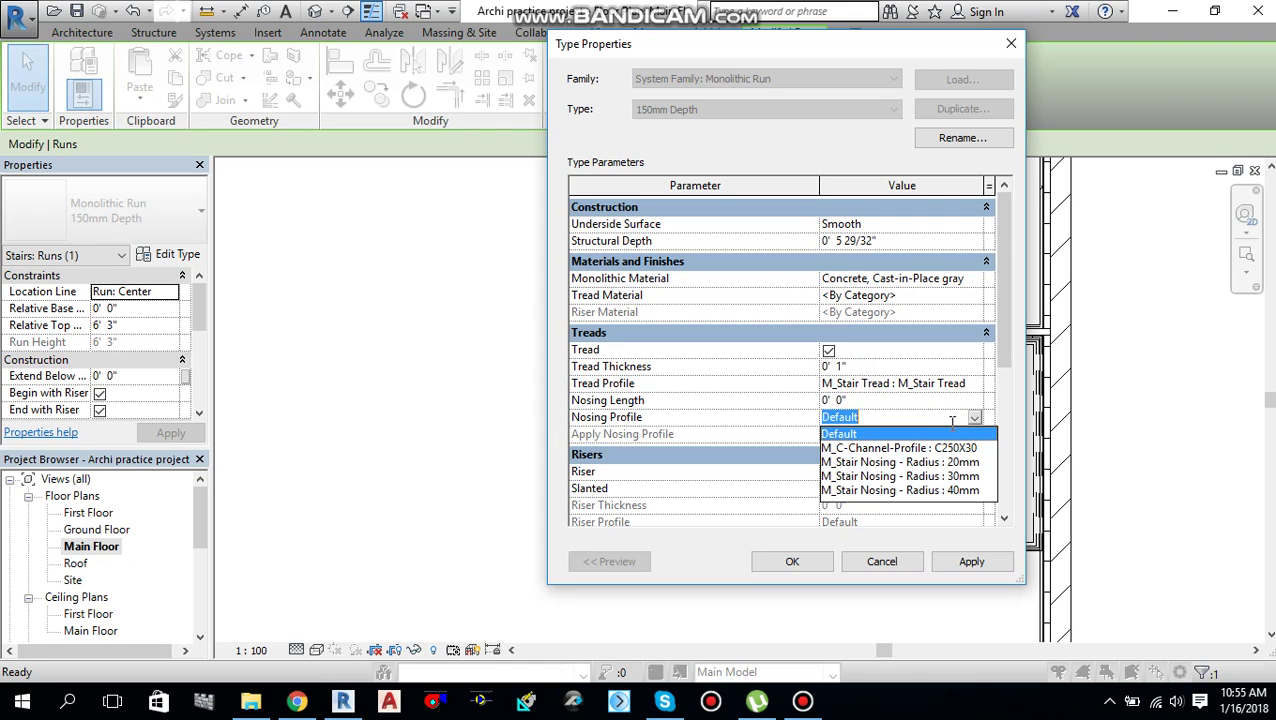
pyautogui.click(946, 490)
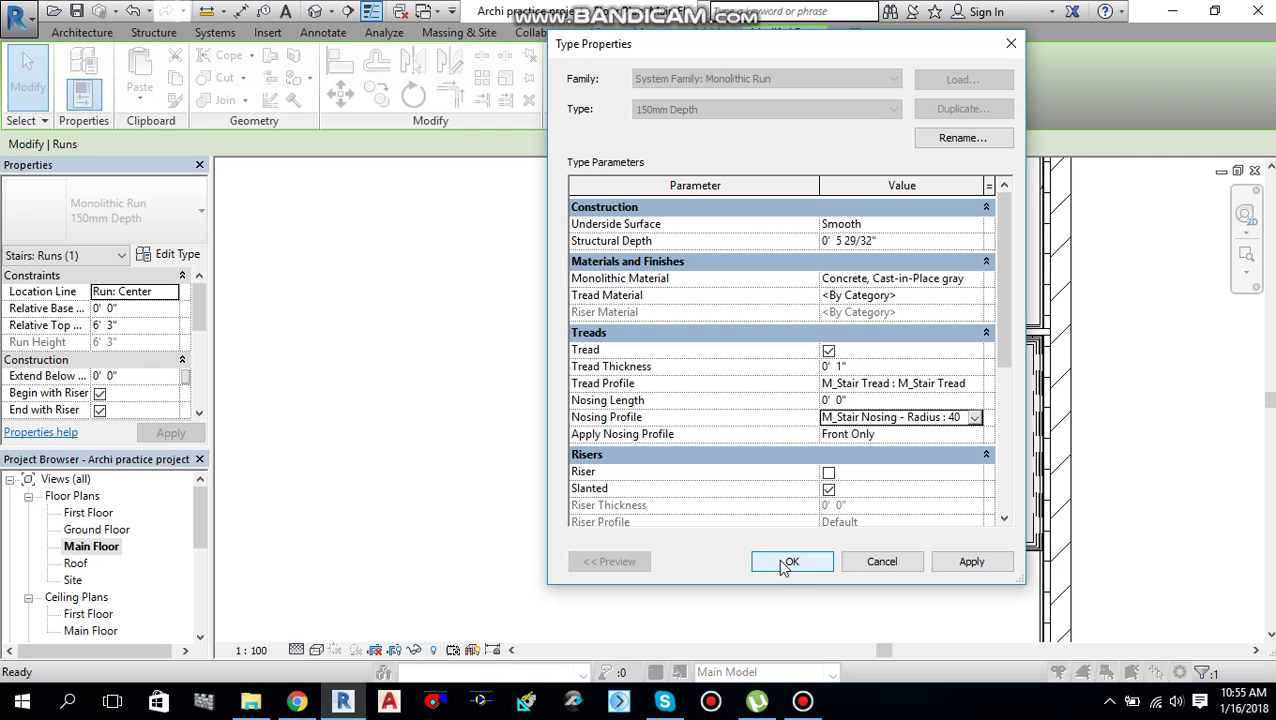
# Step: Apply the tread and nosing settings to the 150mm Depth run type and deselect the stair run
pyautogui.click(969, 562)
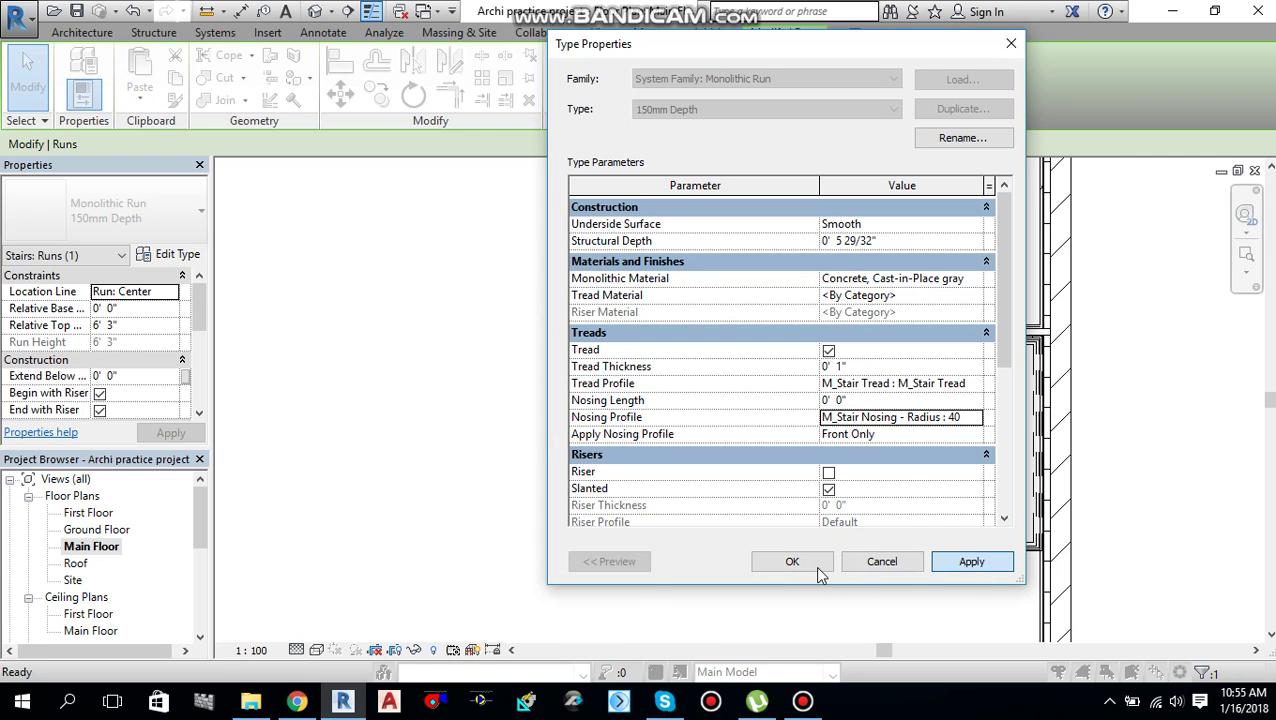
pyautogui.click(795, 562)
pyautogui.click(493, 365)
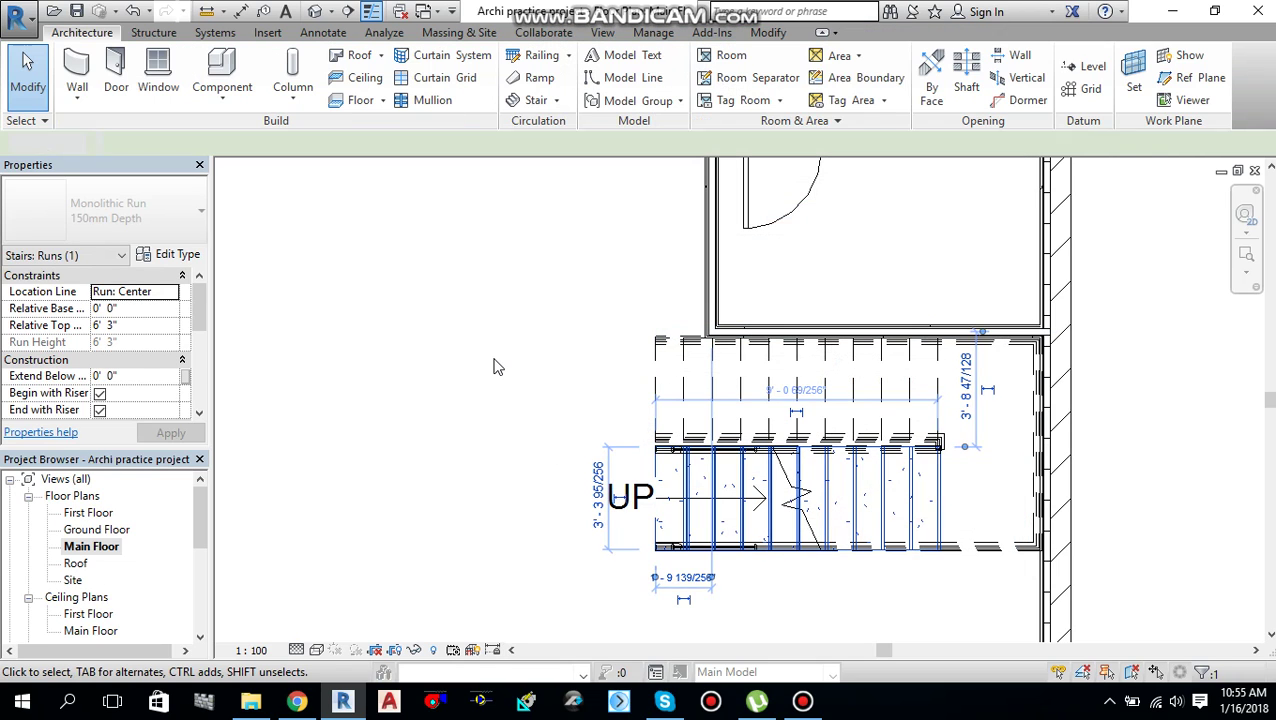
pyautogui.scroll(-2, 497, 366)
pyautogui.moveTo(497, 366); pyautogui.dragTo(587, 421, button='middle')
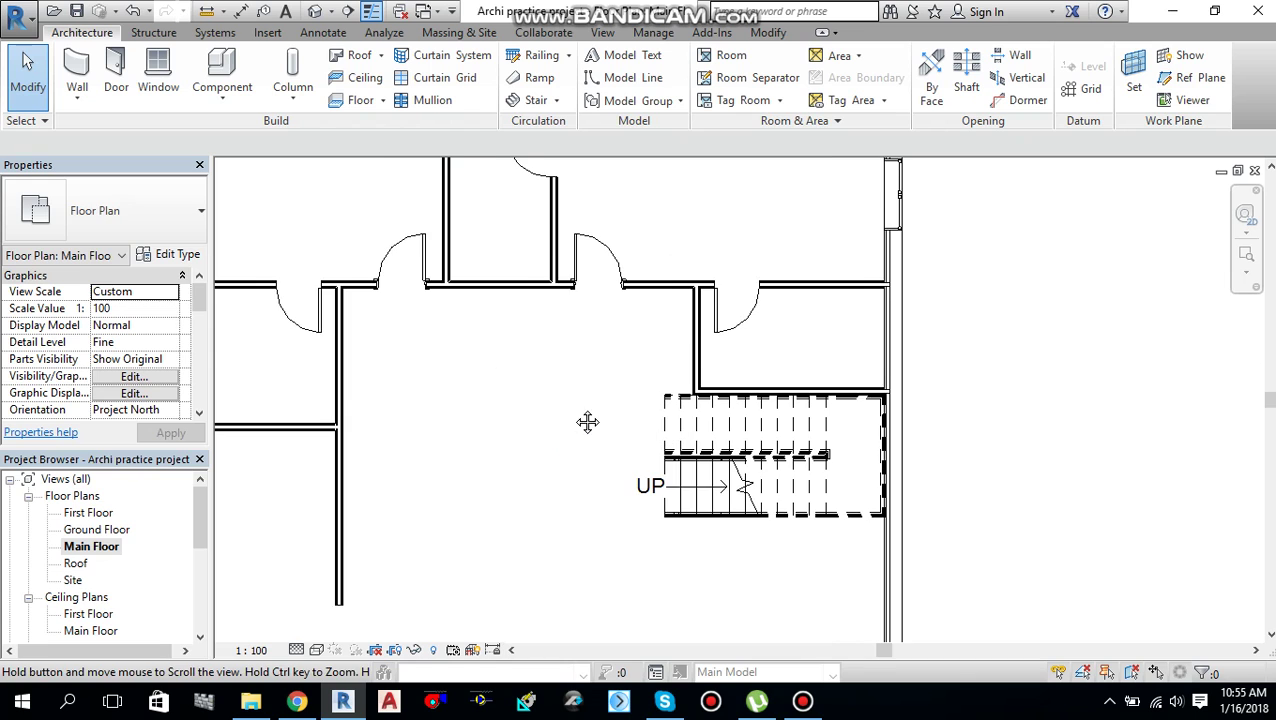
# Step: Examine the new treads and nosings at the foot of the stair in the 3D view
pyautogui.click(316, 12)
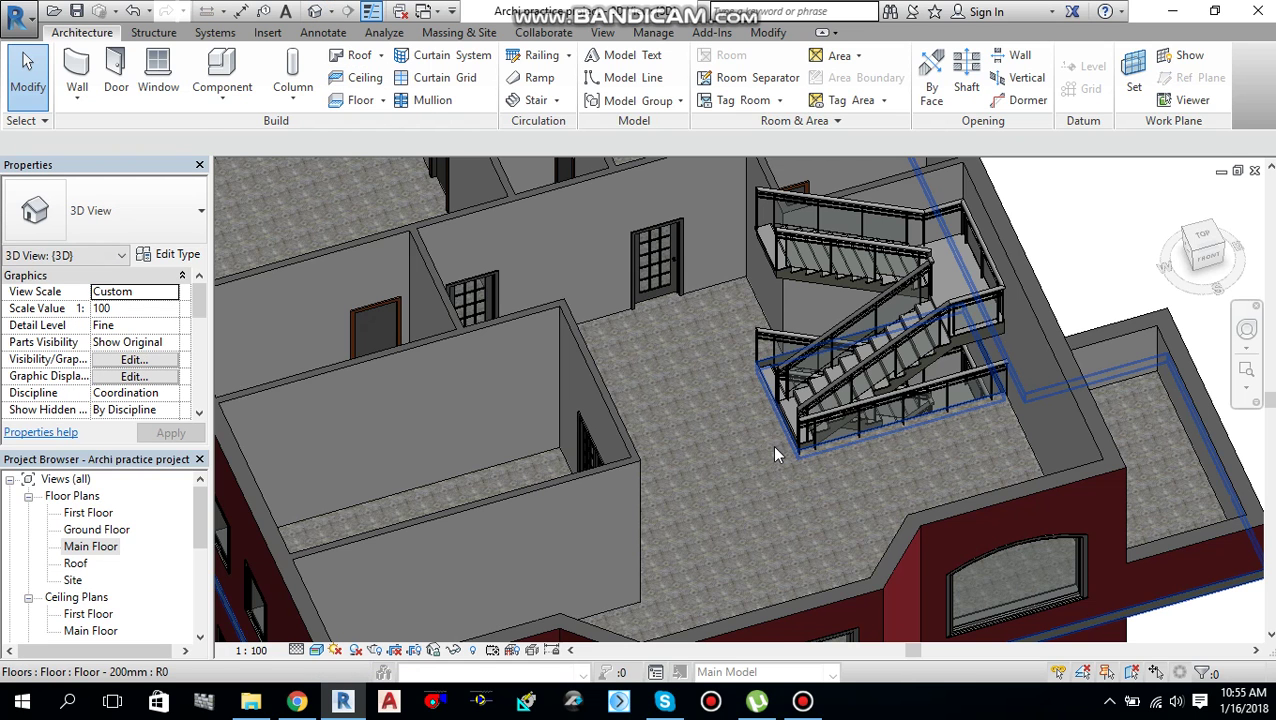
pyautogui.scroll(4, 776, 455)
pyautogui.keyDown('shift'); pyautogui.moveTo(798, 477); pyautogui.dragTo(833, 405, button='middle'); pyautogui.keyUp('shift')
pyautogui.scroll(4, 833, 405)
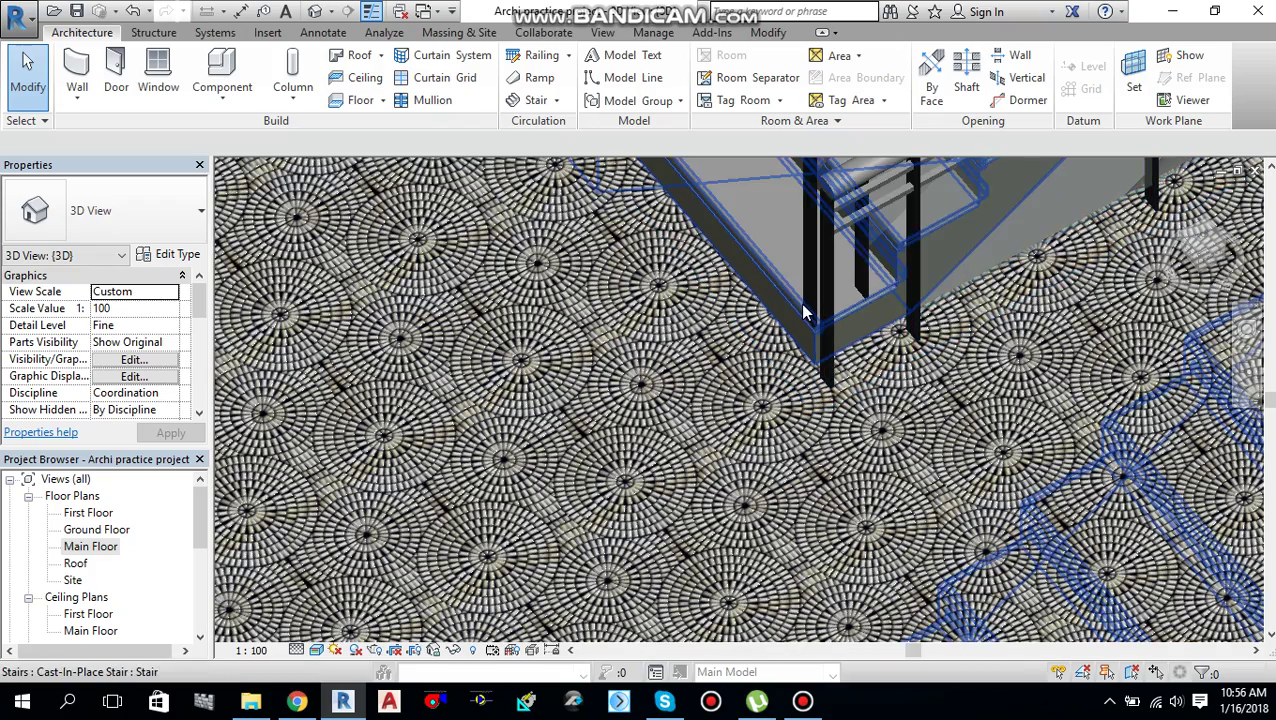
pyautogui.scroll(-2, 846, 393)
pyautogui.moveTo(846, 393); pyautogui.dragTo(793, 507, button='middle')
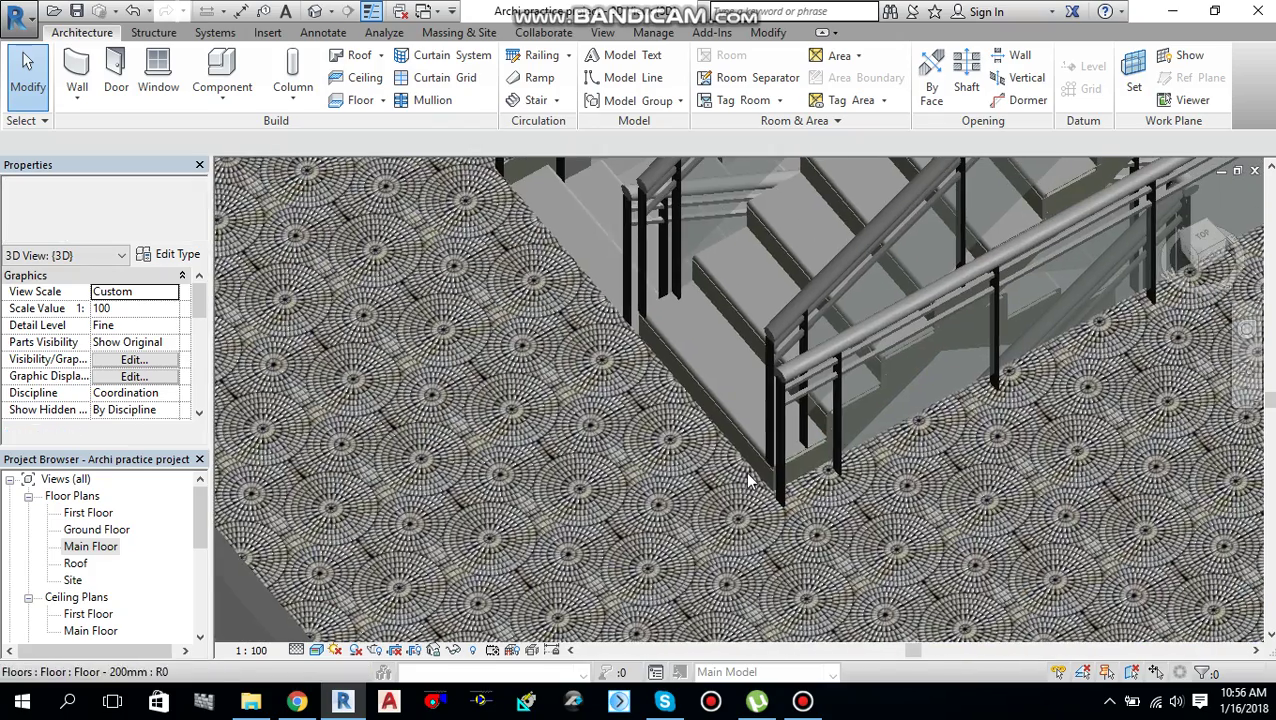
pyautogui.scroll(4, 776, 418)
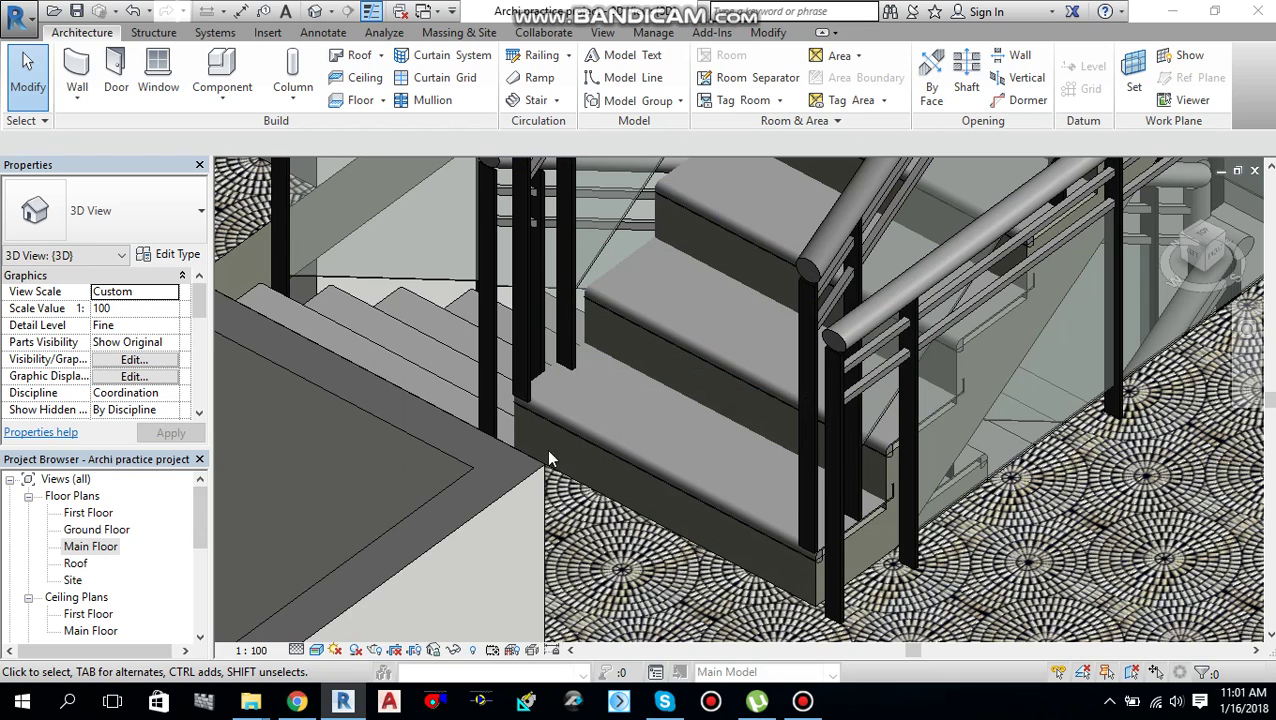
# Step: From the Main Floor plan, set the lower stair run type's Apply Nosing Profile option to Front, Left and Right
pyautogui.doubleClick(90, 547)
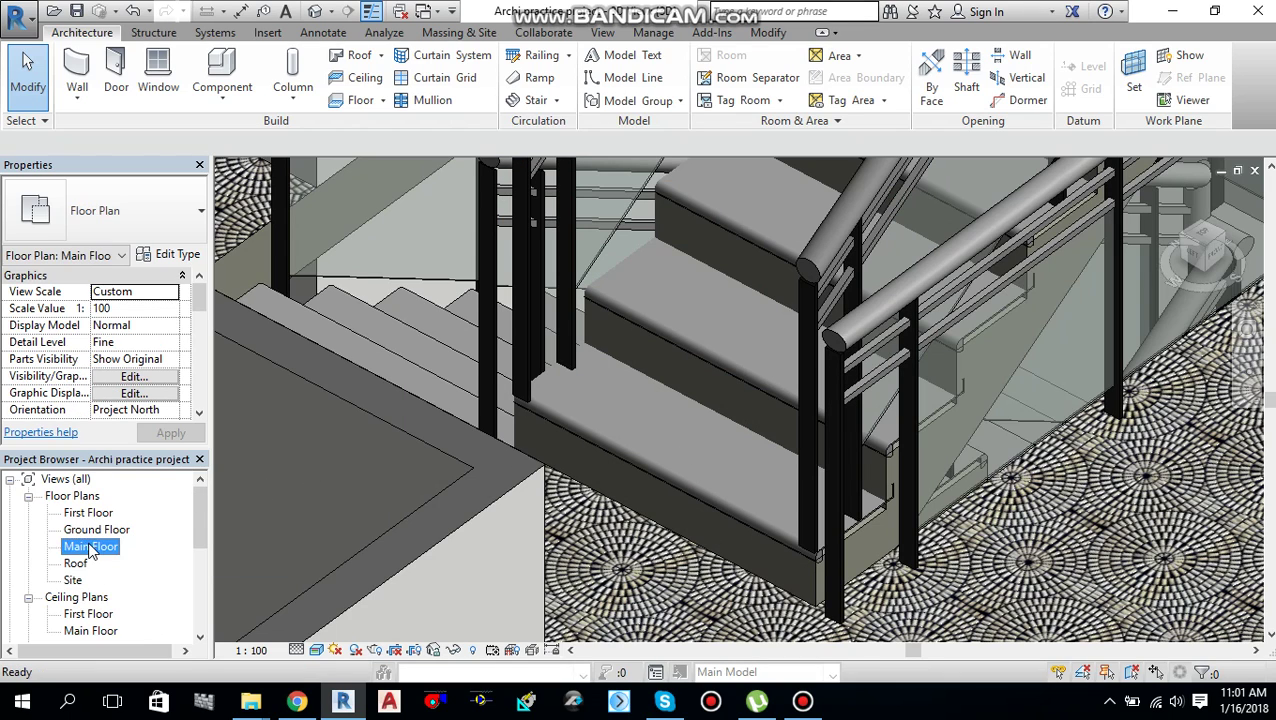
pyautogui.scroll(3, 655, 568)
pyautogui.moveTo(655, 573); pyautogui.dragTo(604, 510, button='middle')
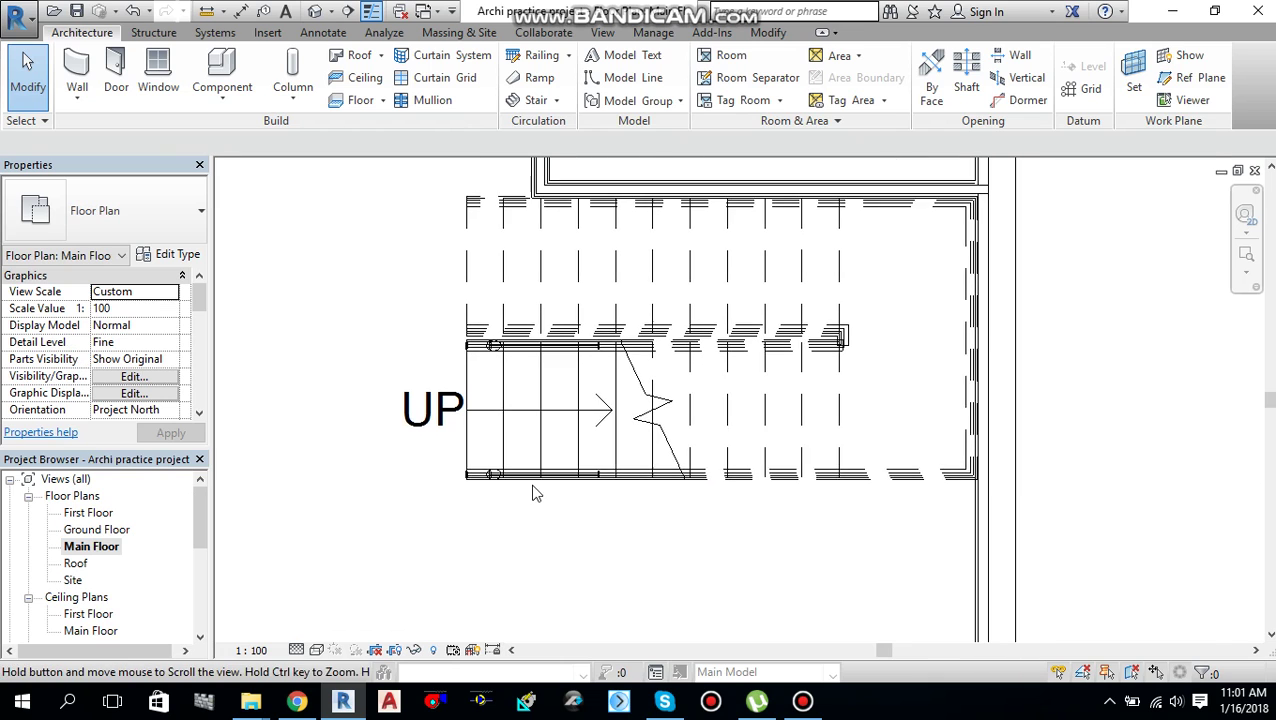
pyautogui.scroll(2, 515, 430)
pyautogui.click(515, 430)
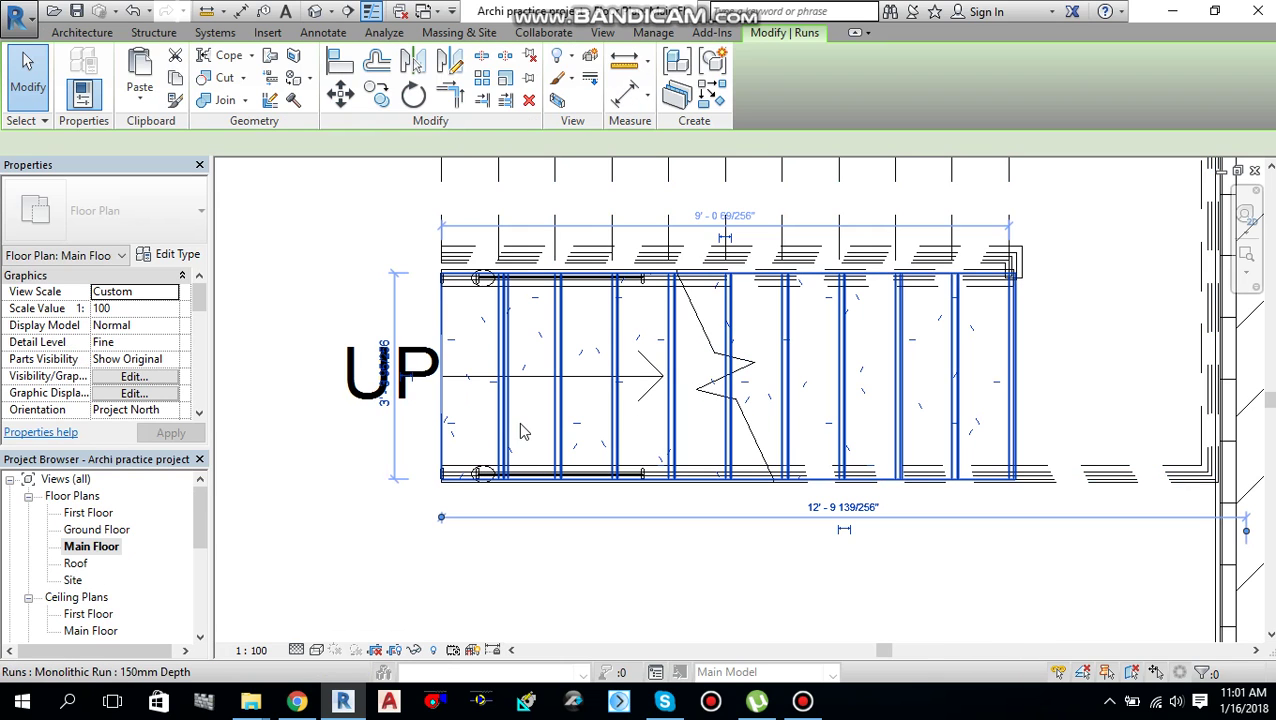
pyautogui.click(177, 256)
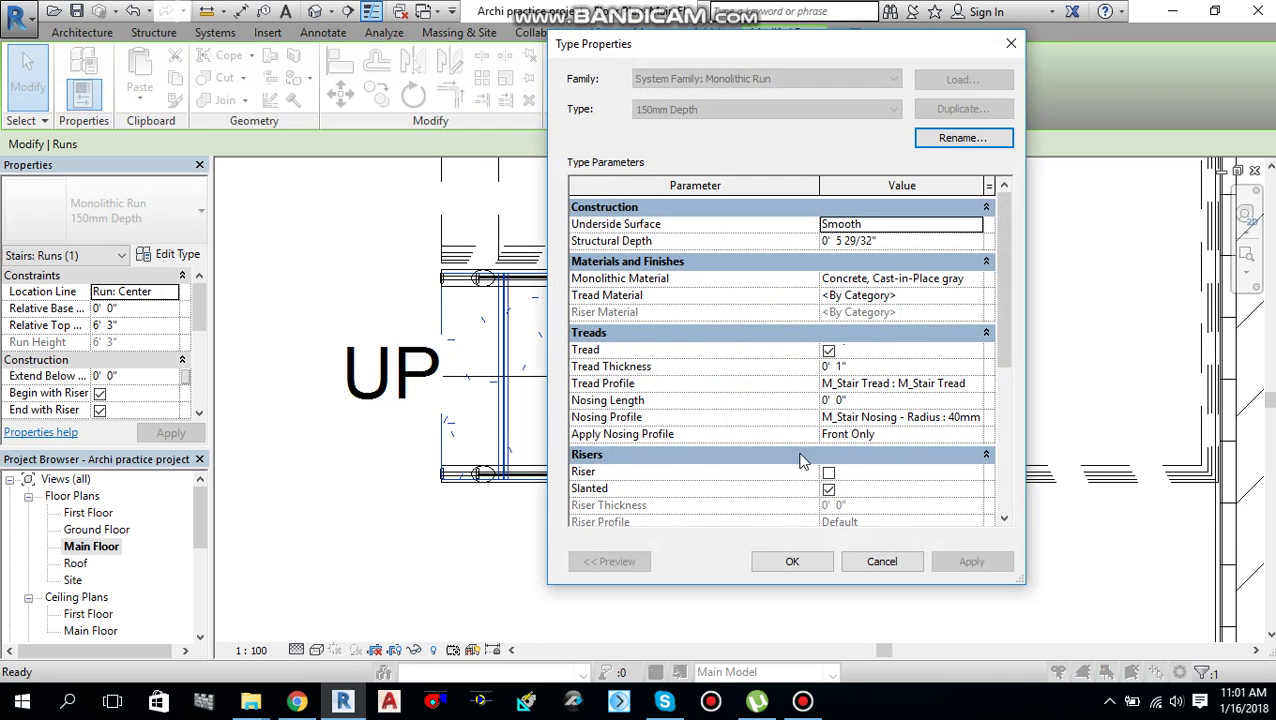
pyautogui.click(965, 441)
pyautogui.click(974, 437)
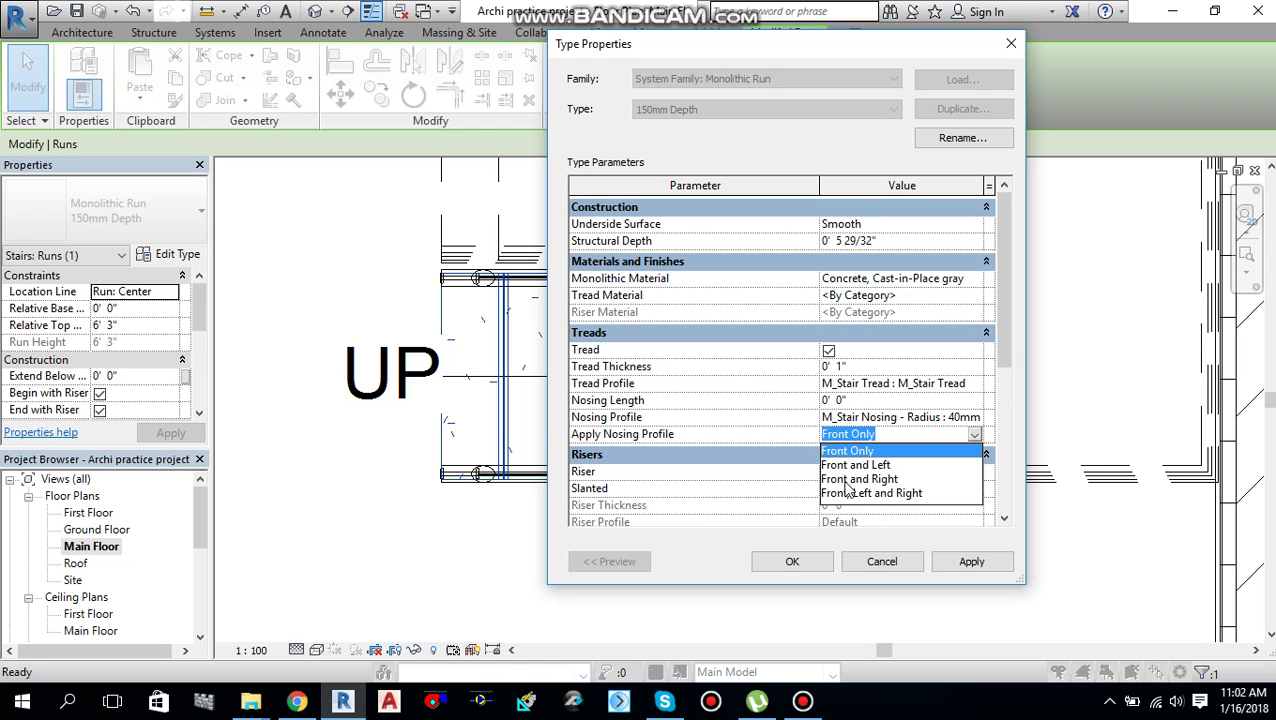
pyautogui.click(904, 494)
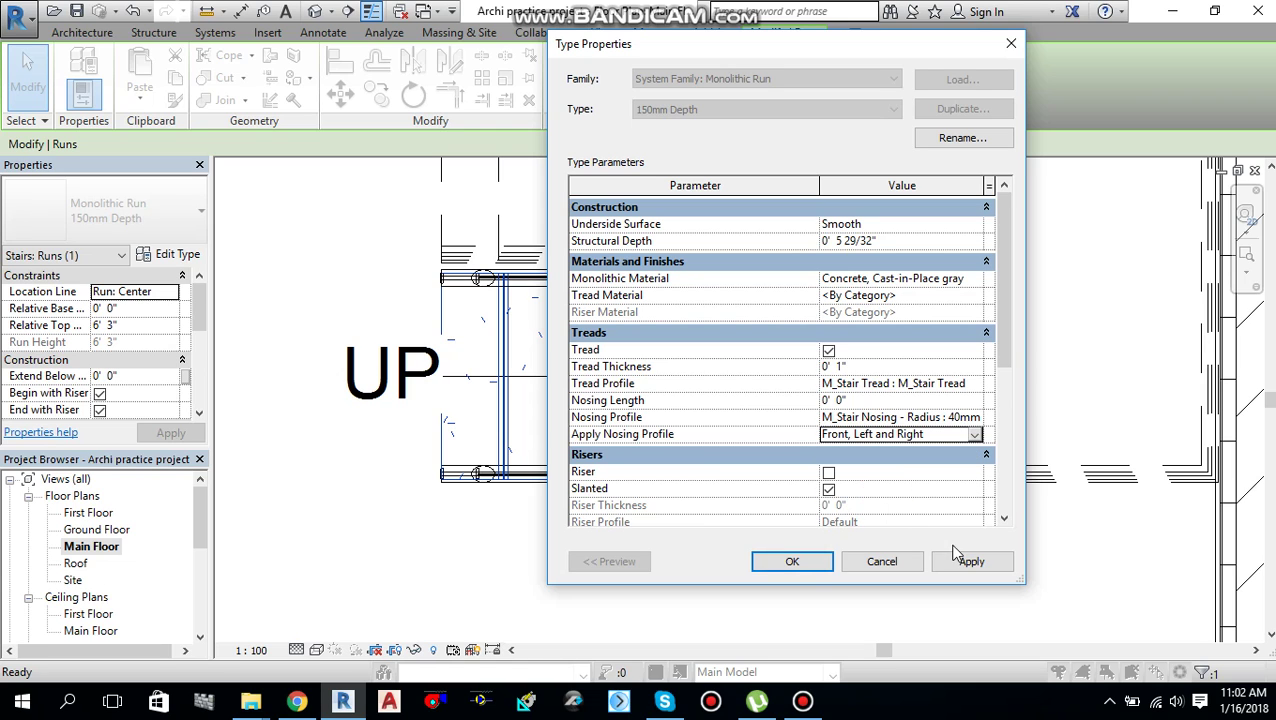
pyautogui.click(796, 565)
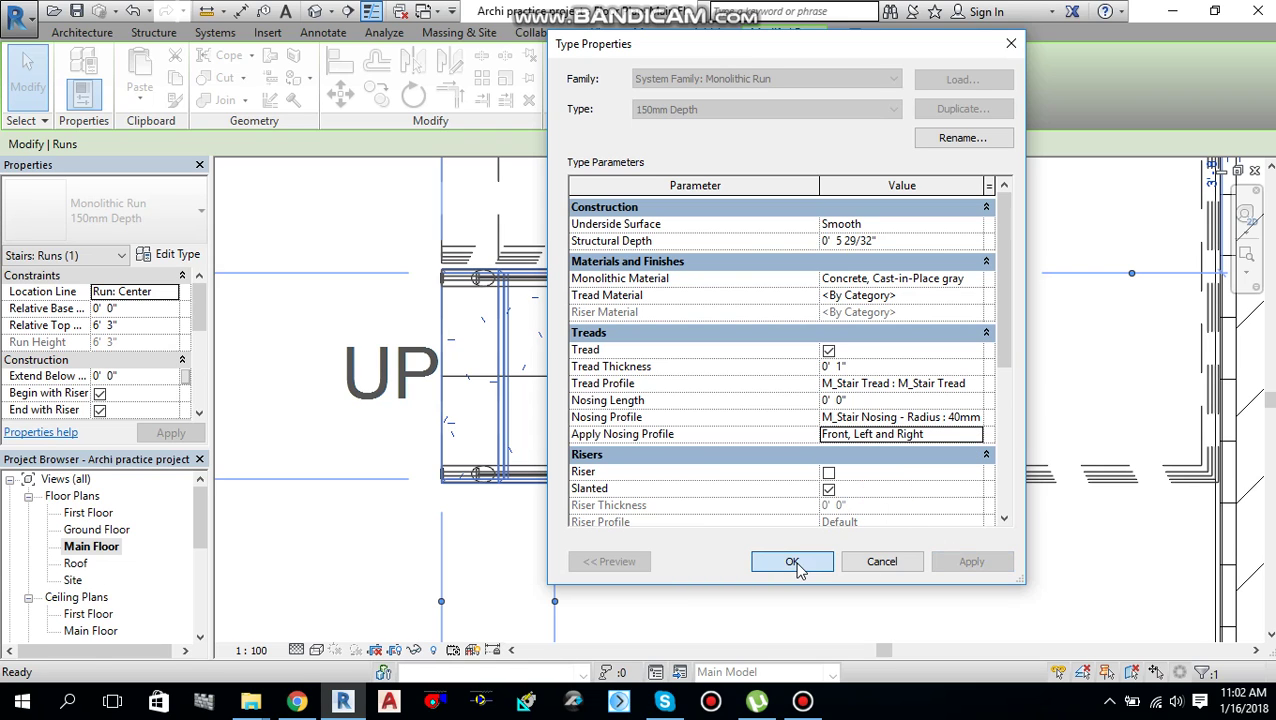
pyautogui.click(798, 565)
# Step: Draw a horizontal building section line just below the stair in plan, extending past the exterior wall and looking toward the stair
pyautogui.scroll(-2, 798, 562)
pyautogui.moveTo(799, 549); pyautogui.dragTo(825, 568, button='middle')
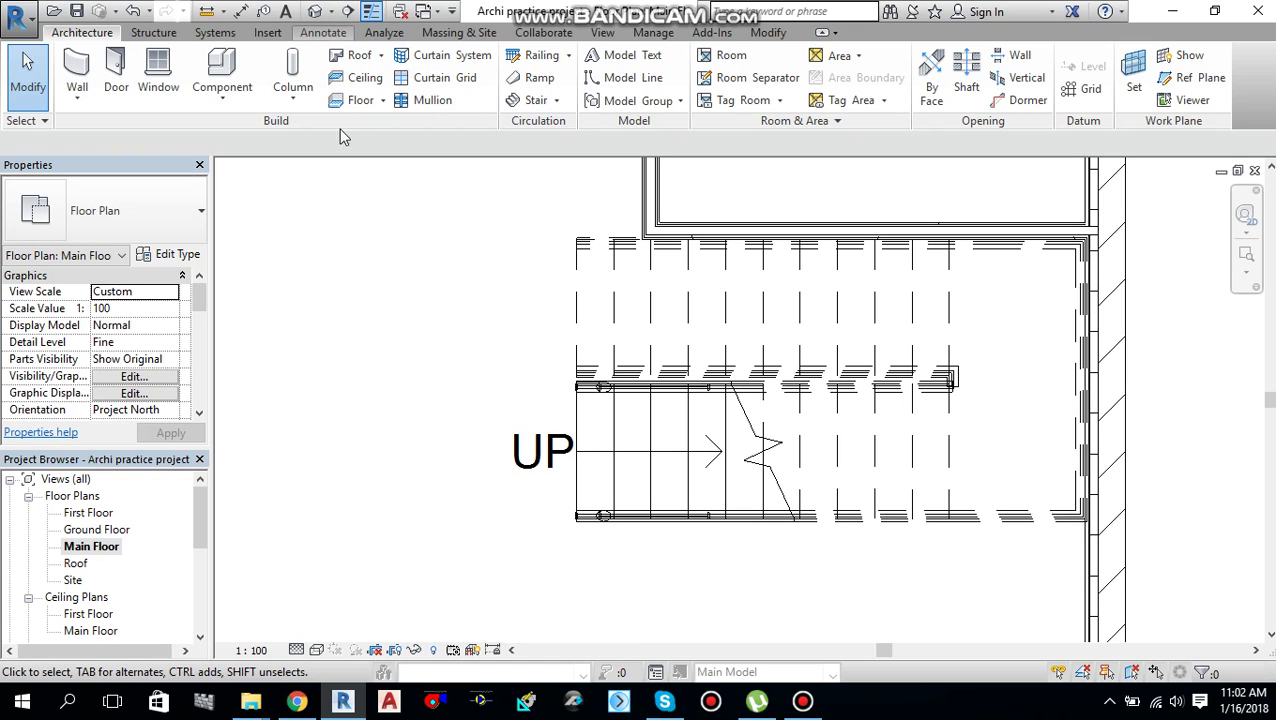
pyautogui.scroll(-2, 362, 256)
pyautogui.moveTo(362, 256); pyautogui.dragTo(387, 302, button='middle')
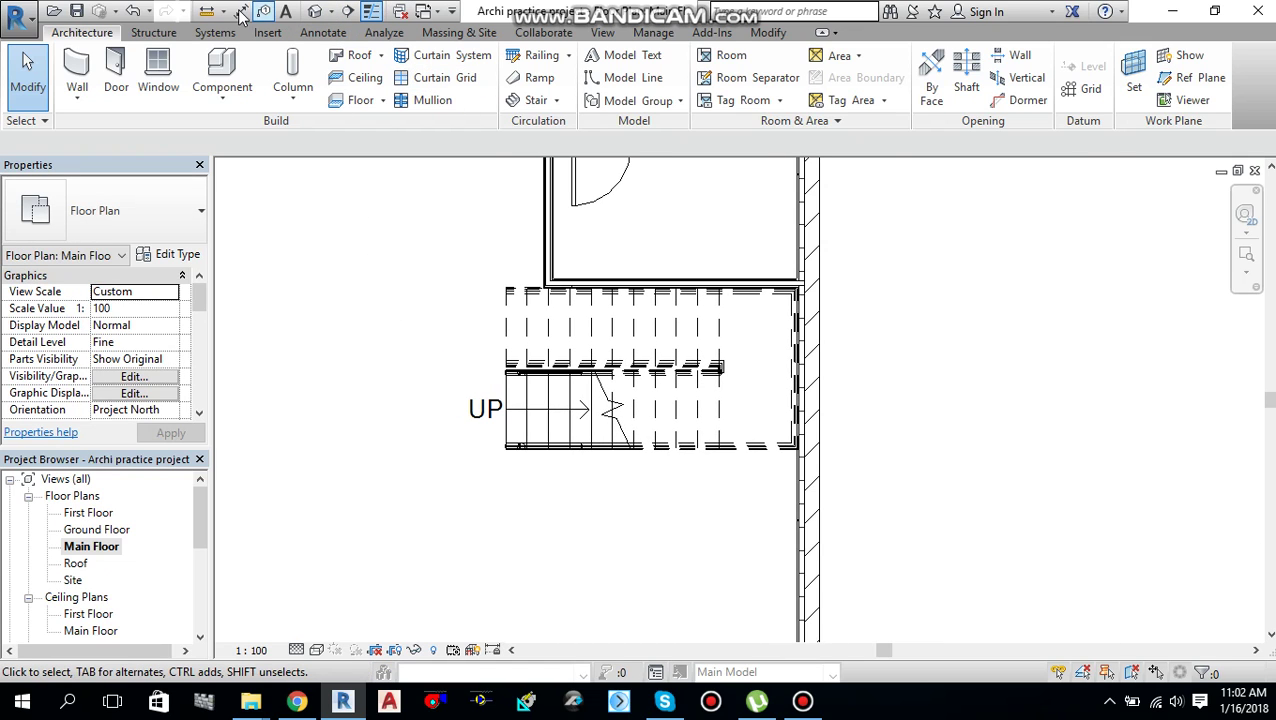
pyautogui.click(345, 13)
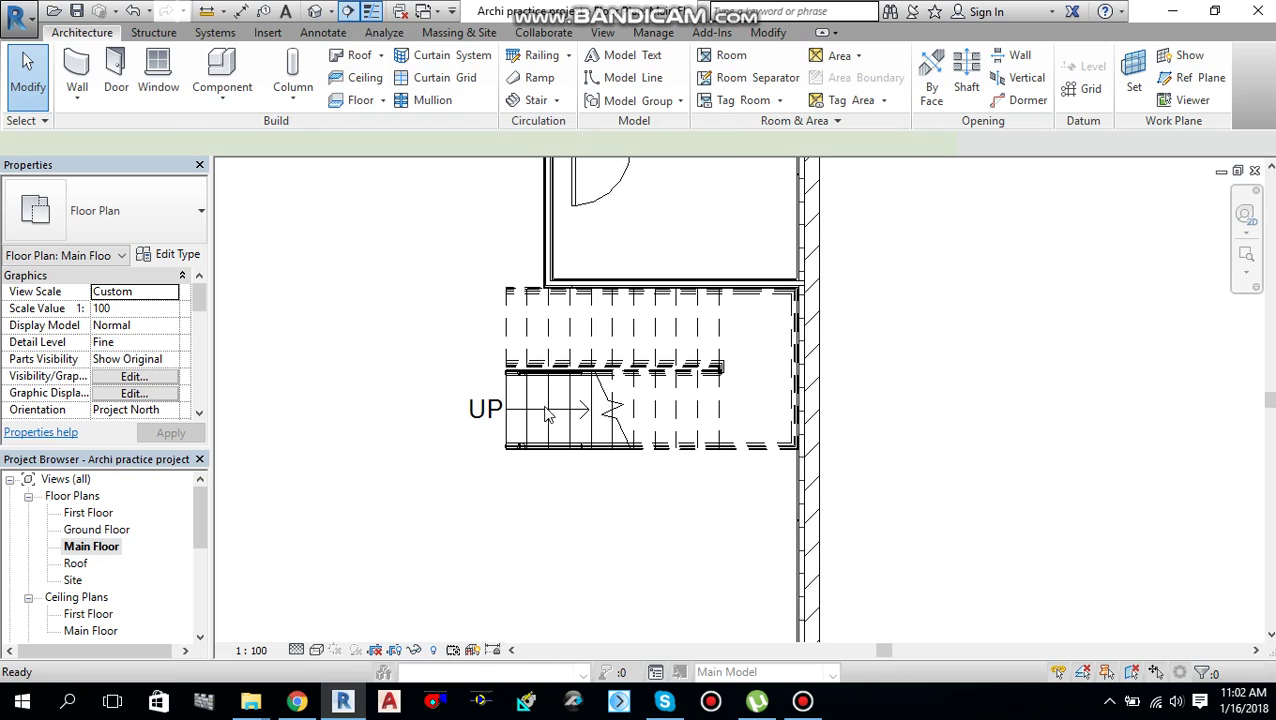
pyautogui.click(398, 496)
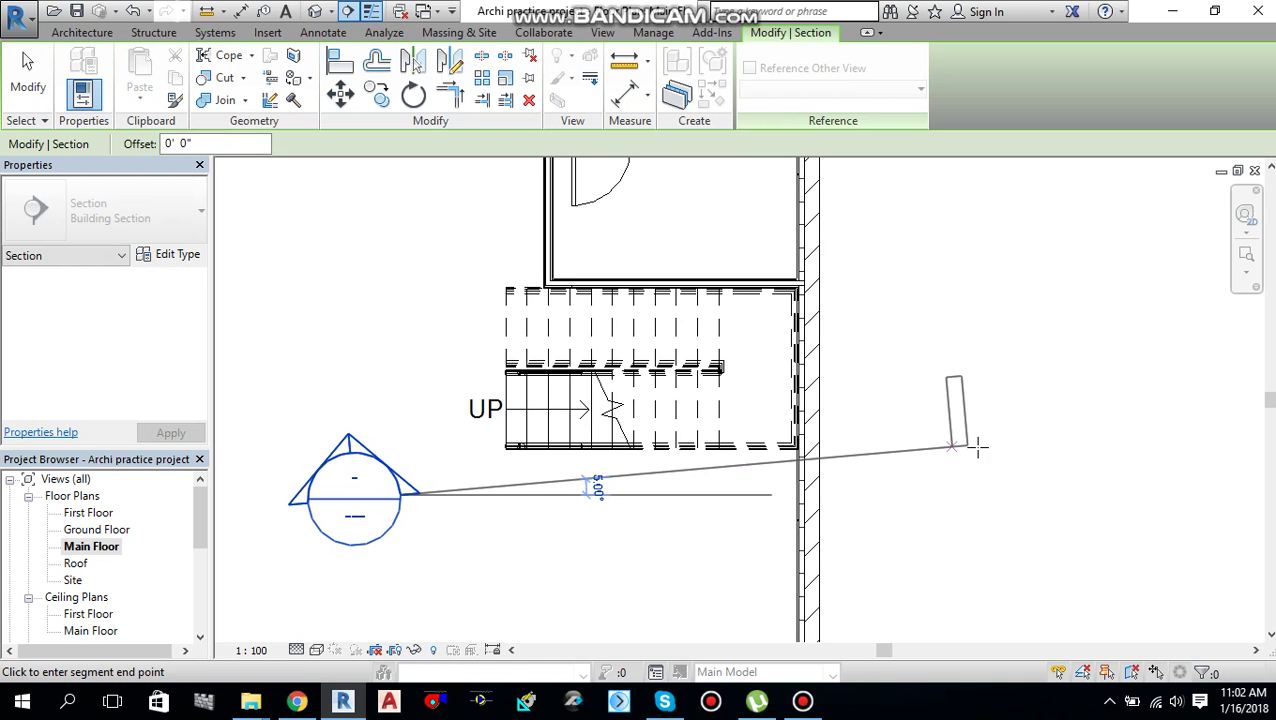
pyautogui.click(933, 497)
# Step: Shorten the section's view depth so that it ends just beyond the upper stair run
pyautogui.scroll(-1, 835, 370)
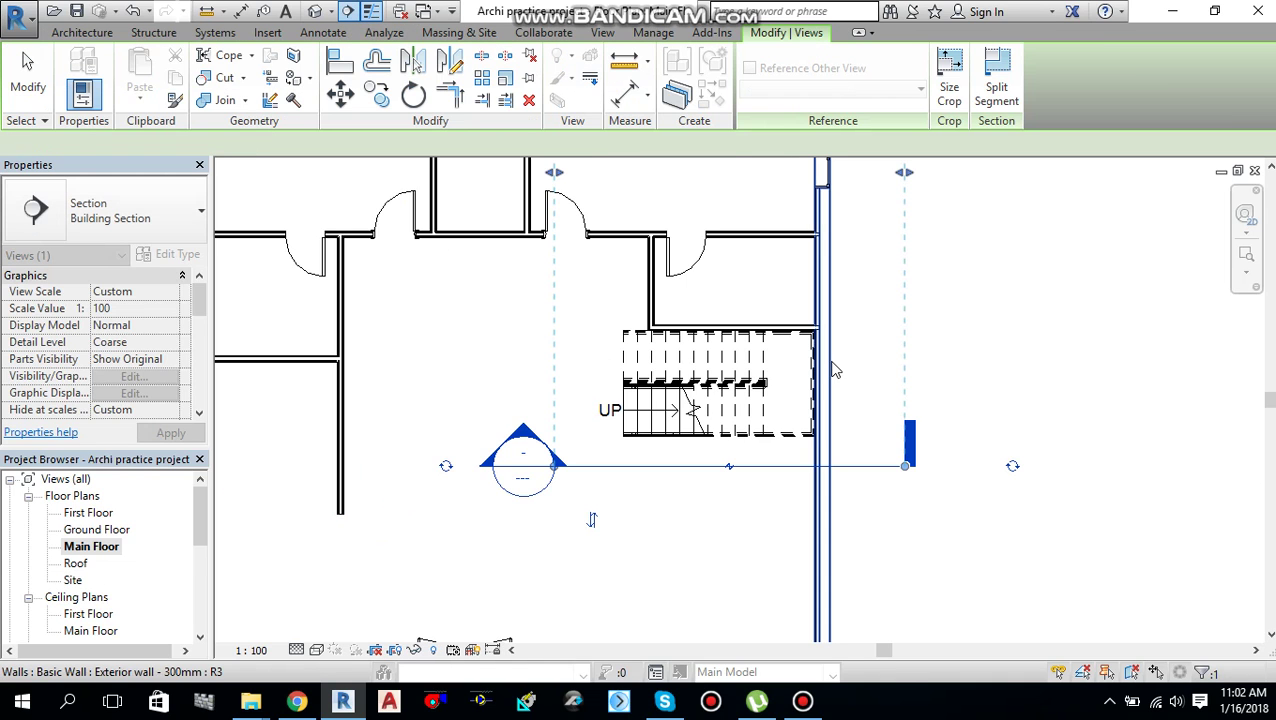
pyautogui.scroll(-1, 837, 360)
pyautogui.moveTo(844, 366); pyautogui.dragTo(837, 477, button='middle')
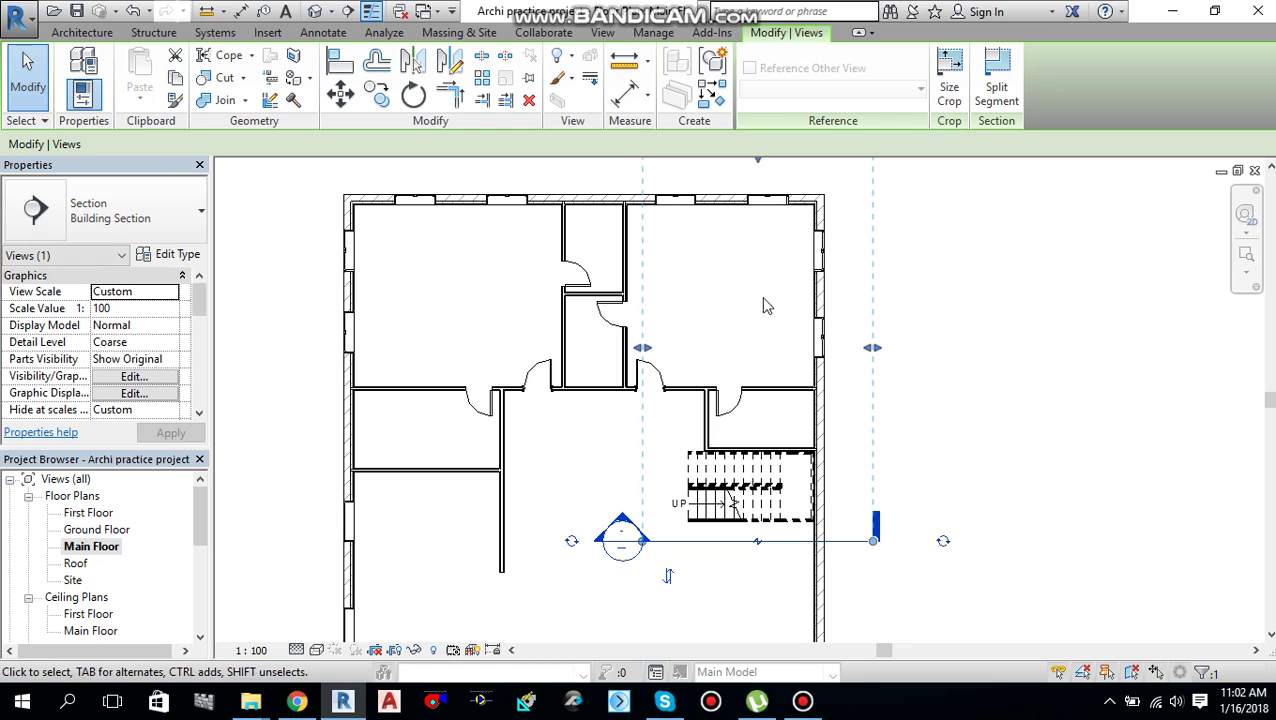
pyautogui.scroll(-1, 761, 302)
pyautogui.moveTo(757, 180); pyautogui.dragTo(761, 300)
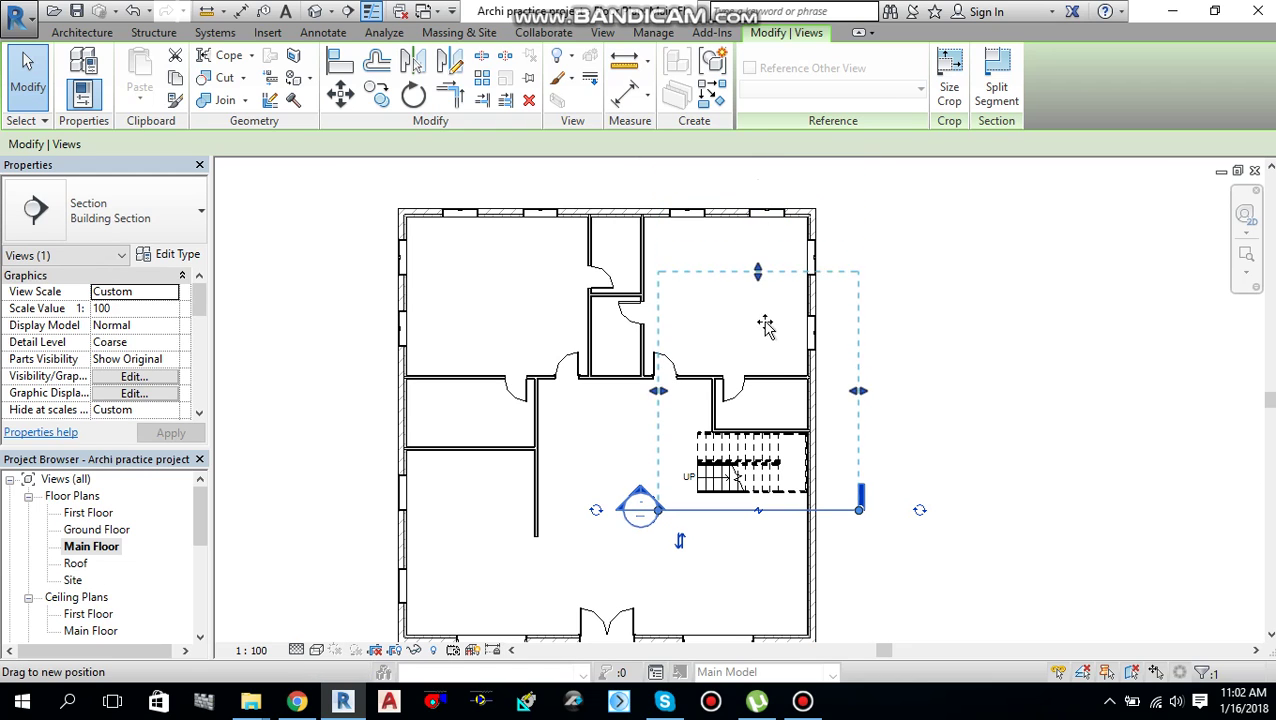
pyautogui.moveTo(763, 399); pyautogui.dragTo(760, 414)
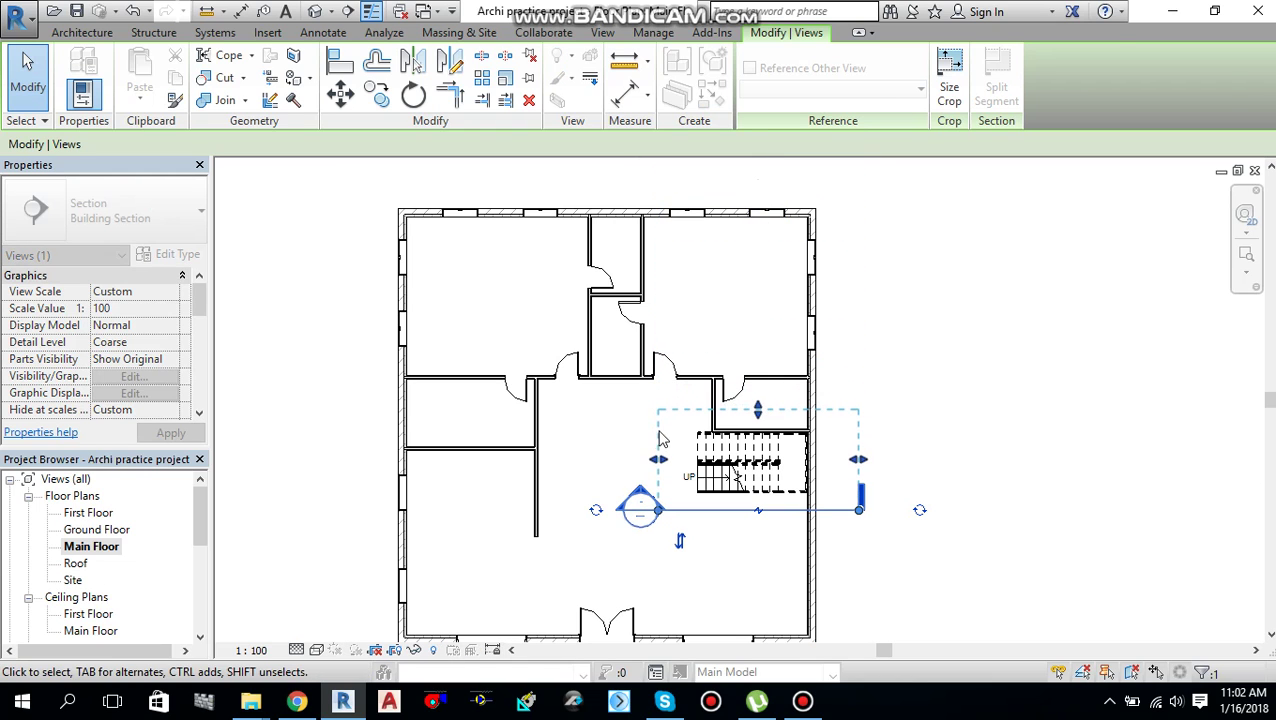
pyautogui.press('Escape')
# Step: Open the stair's section view and set its detail level to Fine and its visual style to Wireframe
pyautogui.scroll(4, 635, 501)
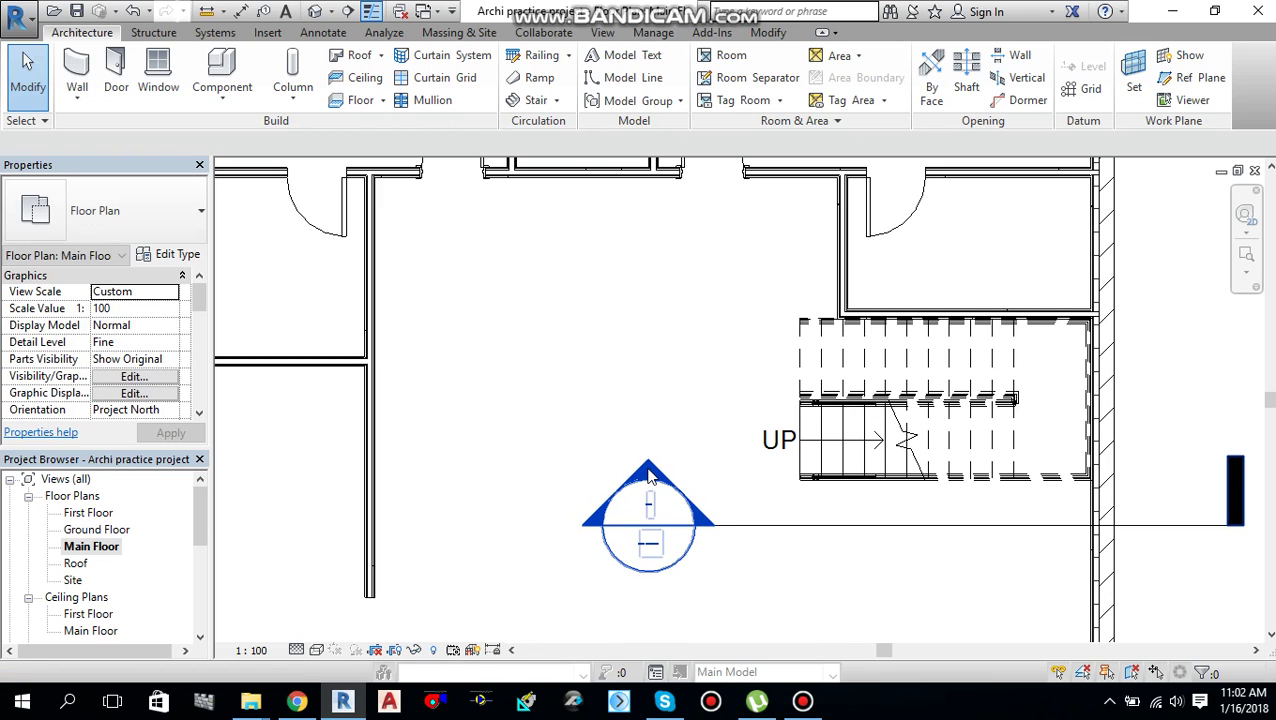
pyautogui.doubleClick(649, 475)
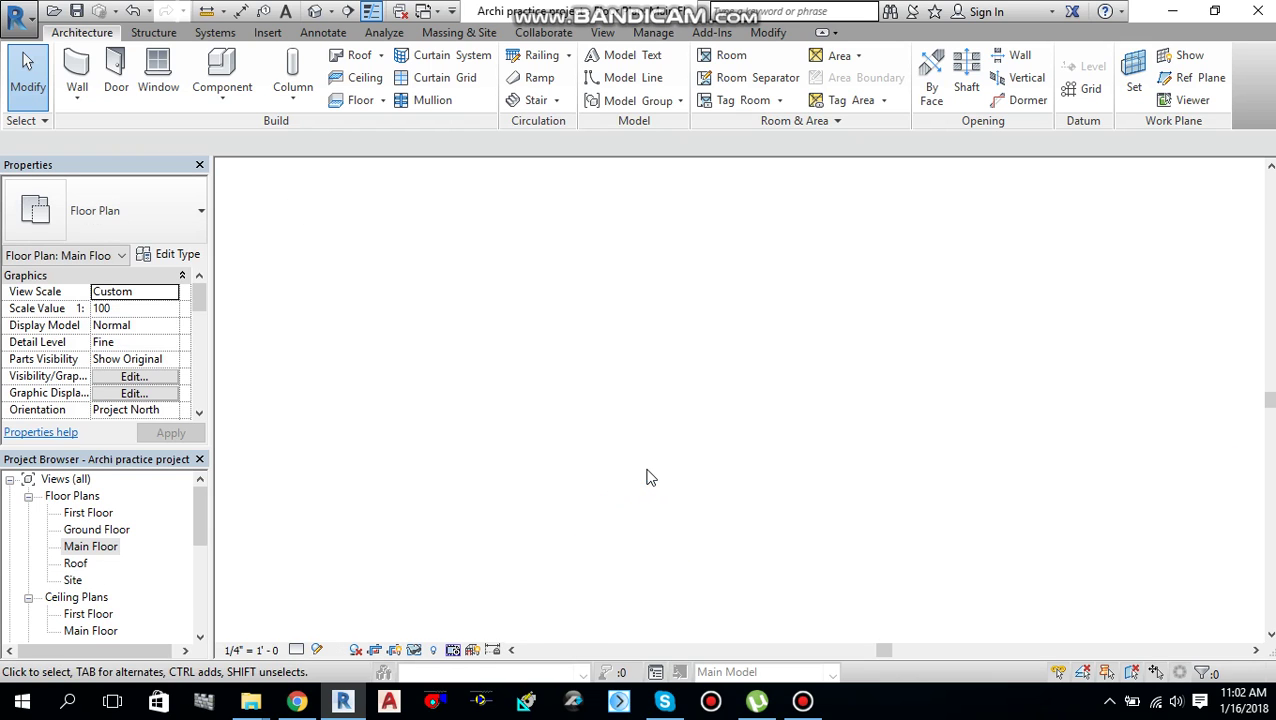
pyautogui.click(303, 651)
pyautogui.click(314, 630)
pyautogui.click(317, 650)
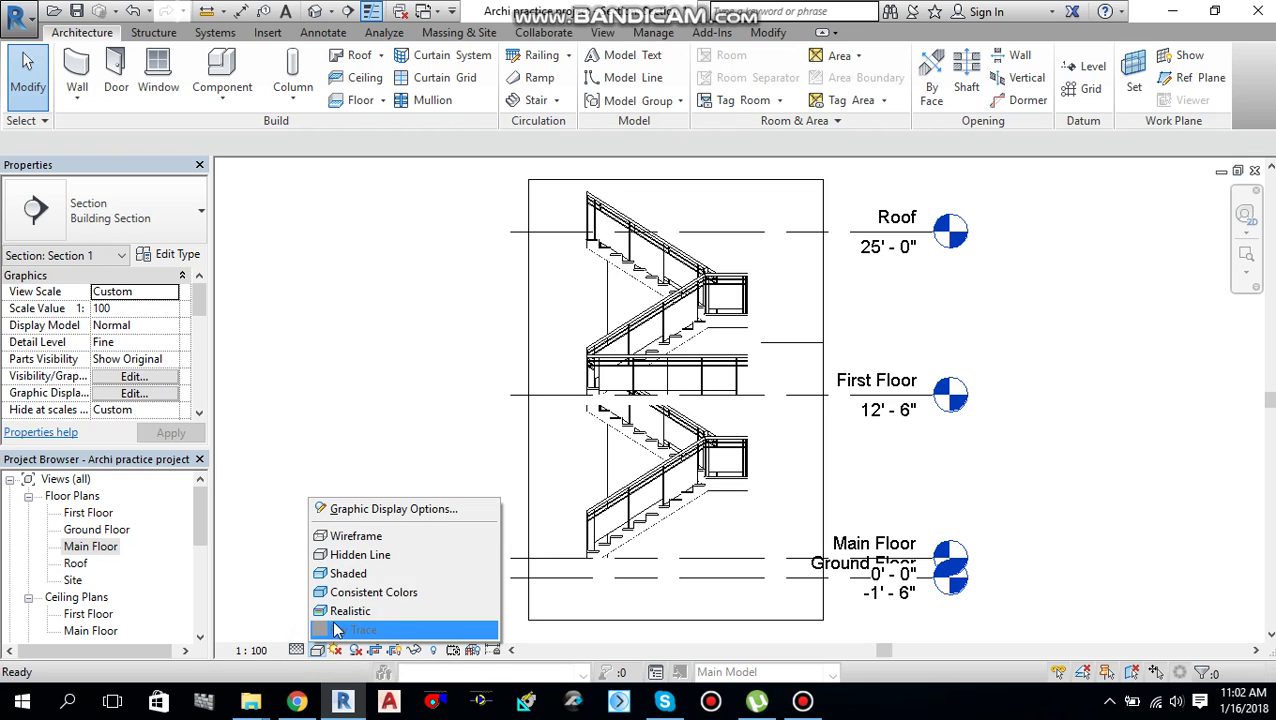
pyautogui.click(372, 534)
# Step: Examine the tread and nosing profiles of the stair runs in the section view
pyautogui.scroll(5, 623, 548)
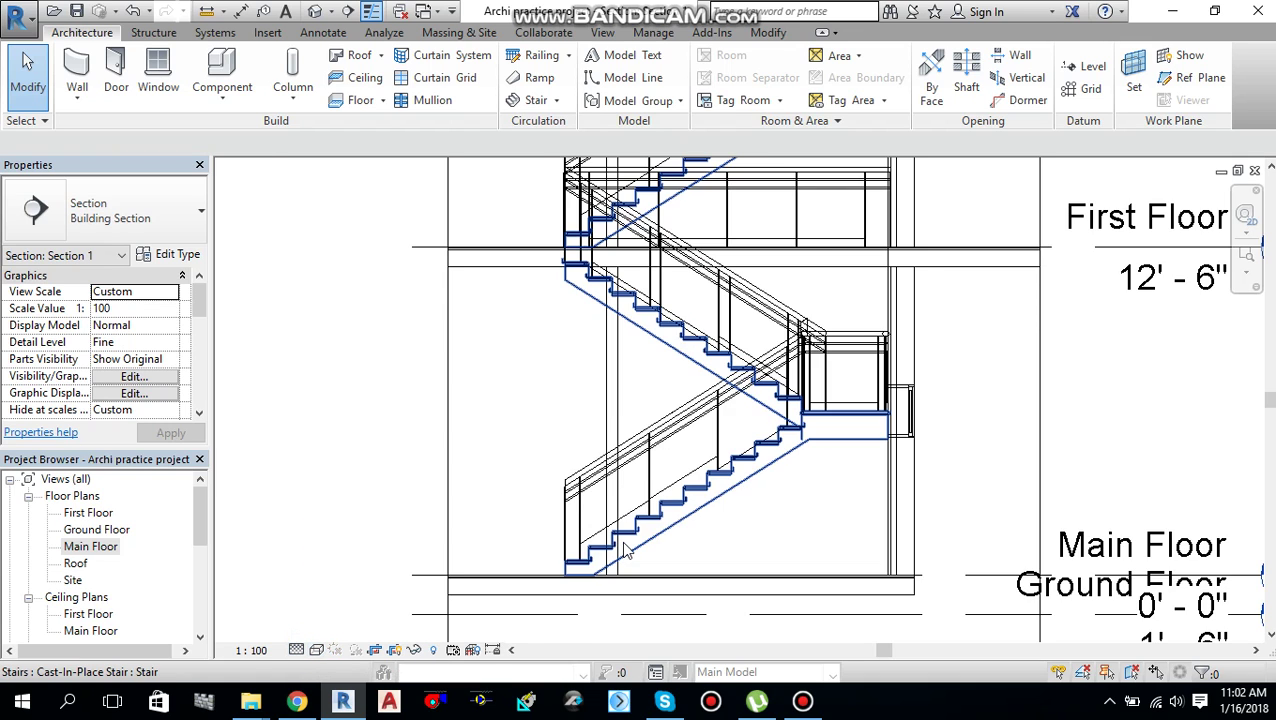
pyautogui.scroll(4, 632, 399)
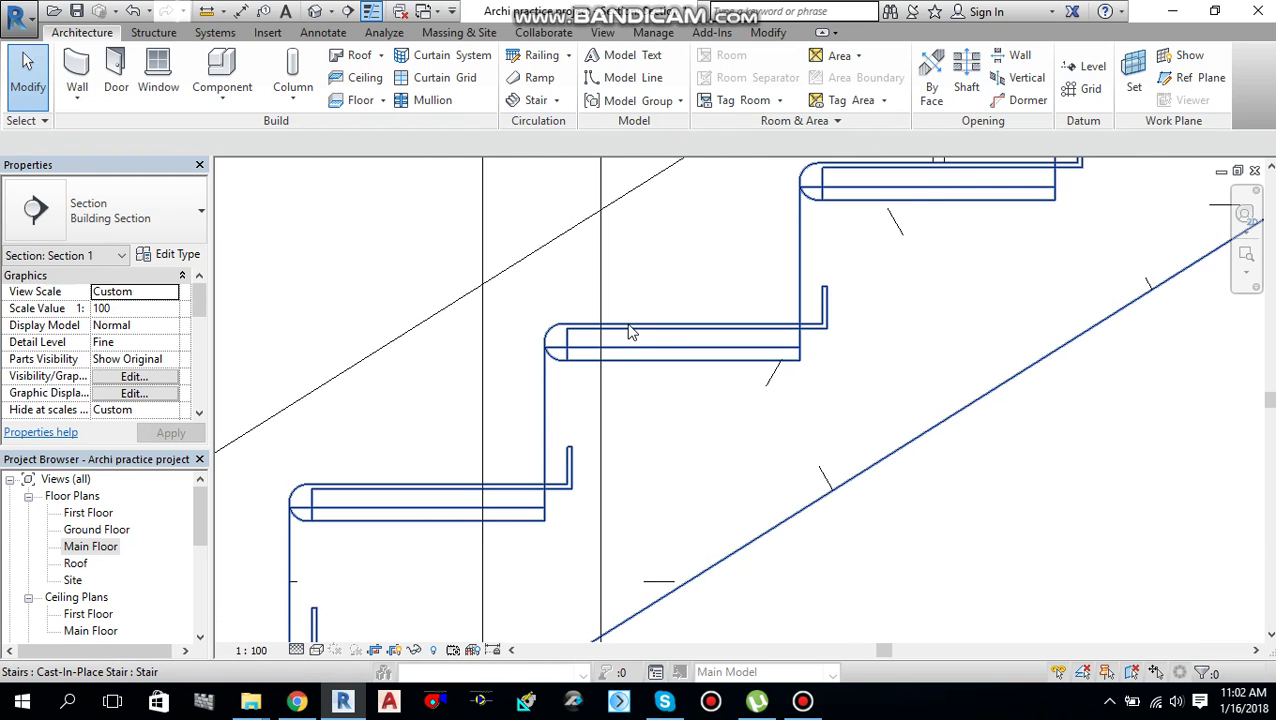
pyautogui.scroll(-3, 624, 352)
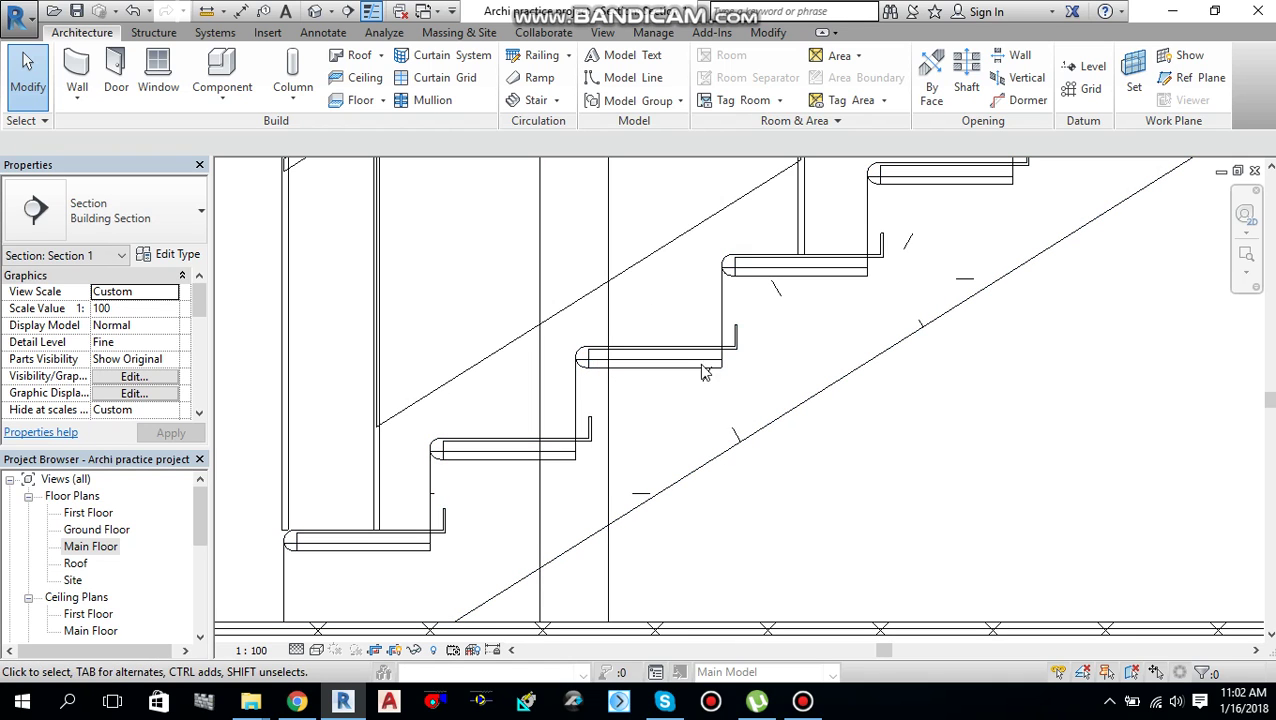
pyautogui.scroll(-6, 591, 341)
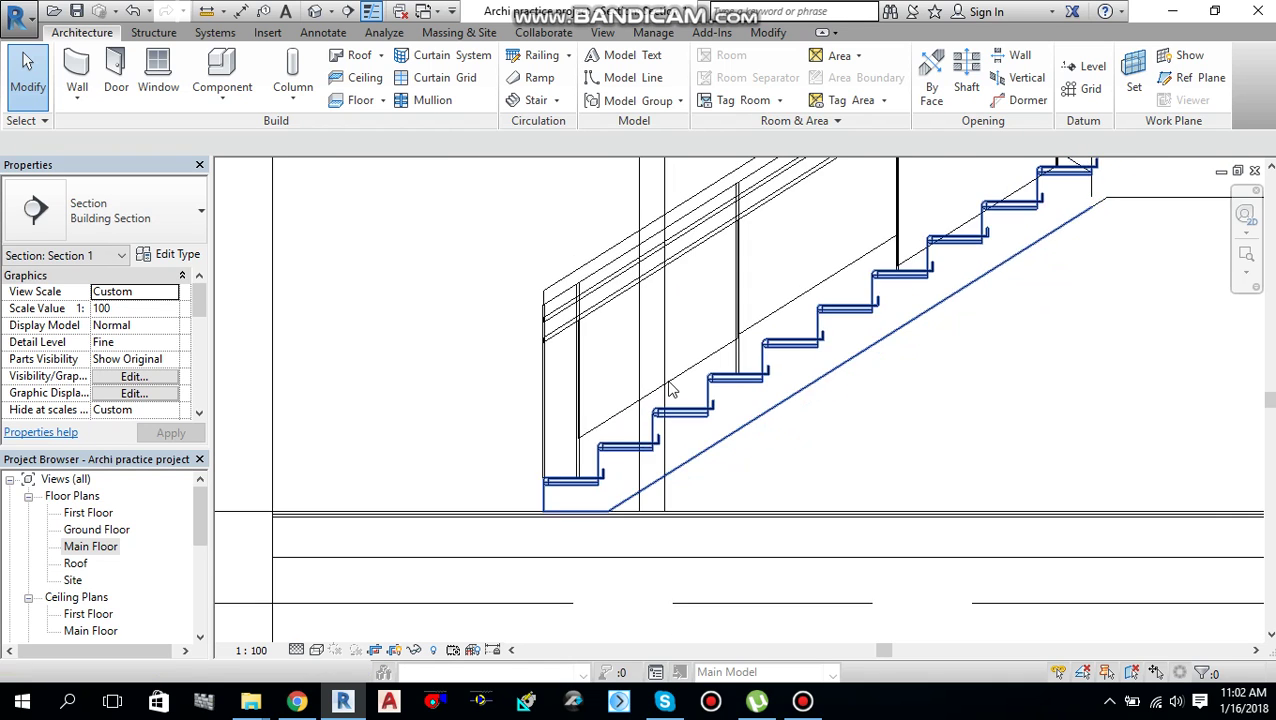
pyautogui.scroll(-5, 650, 400)
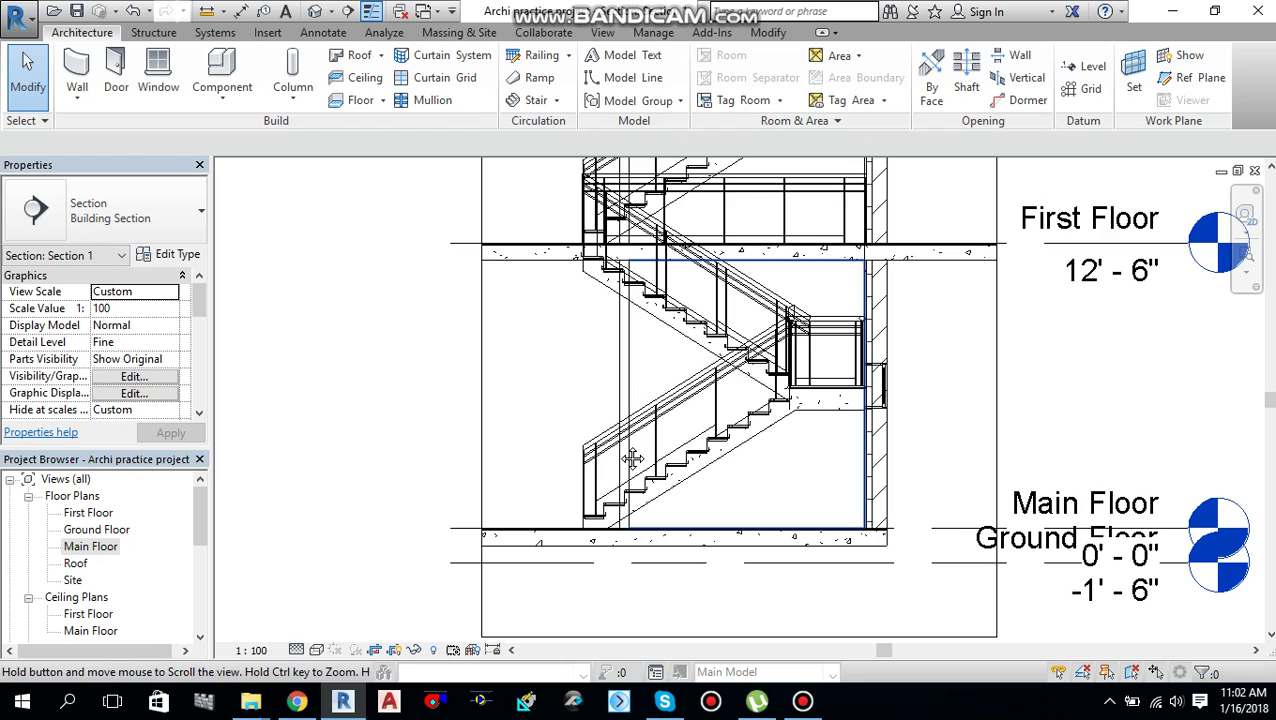
pyautogui.scroll(-4, 650, 400)
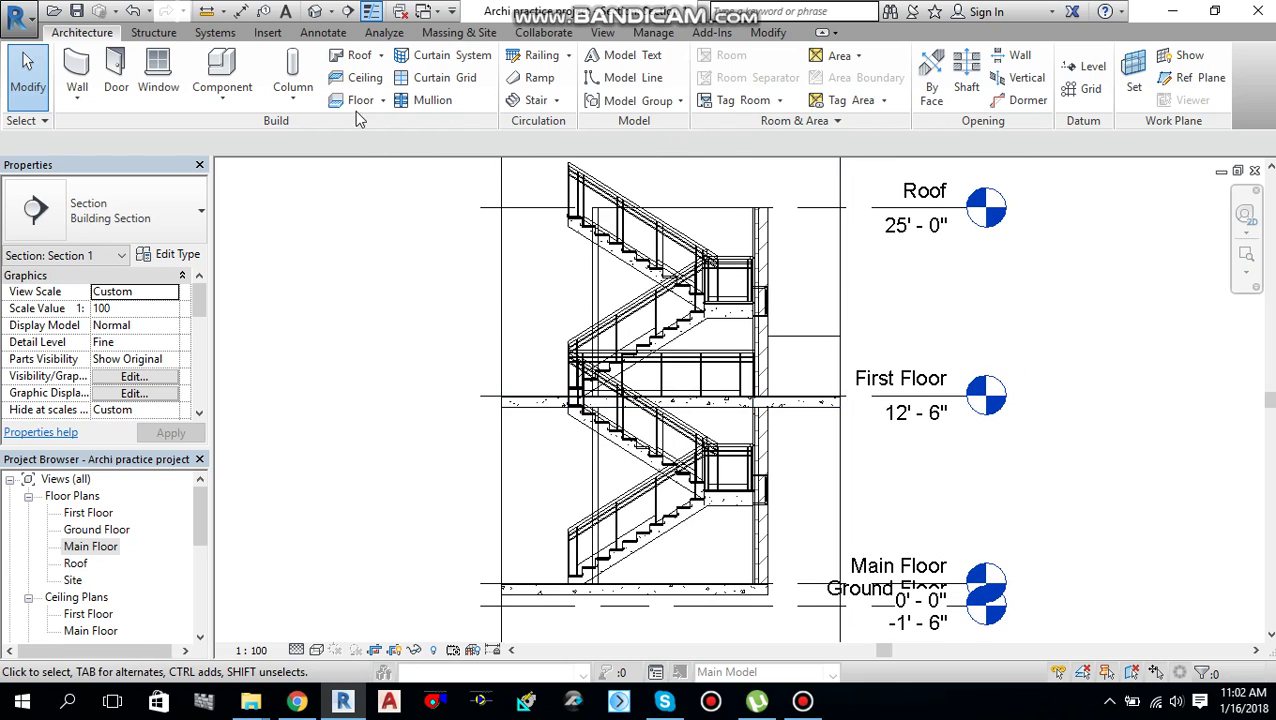
# Step: Examine the front and side nosings of the treads and the whole stair in the 3D view
pyautogui.click(314, 11)
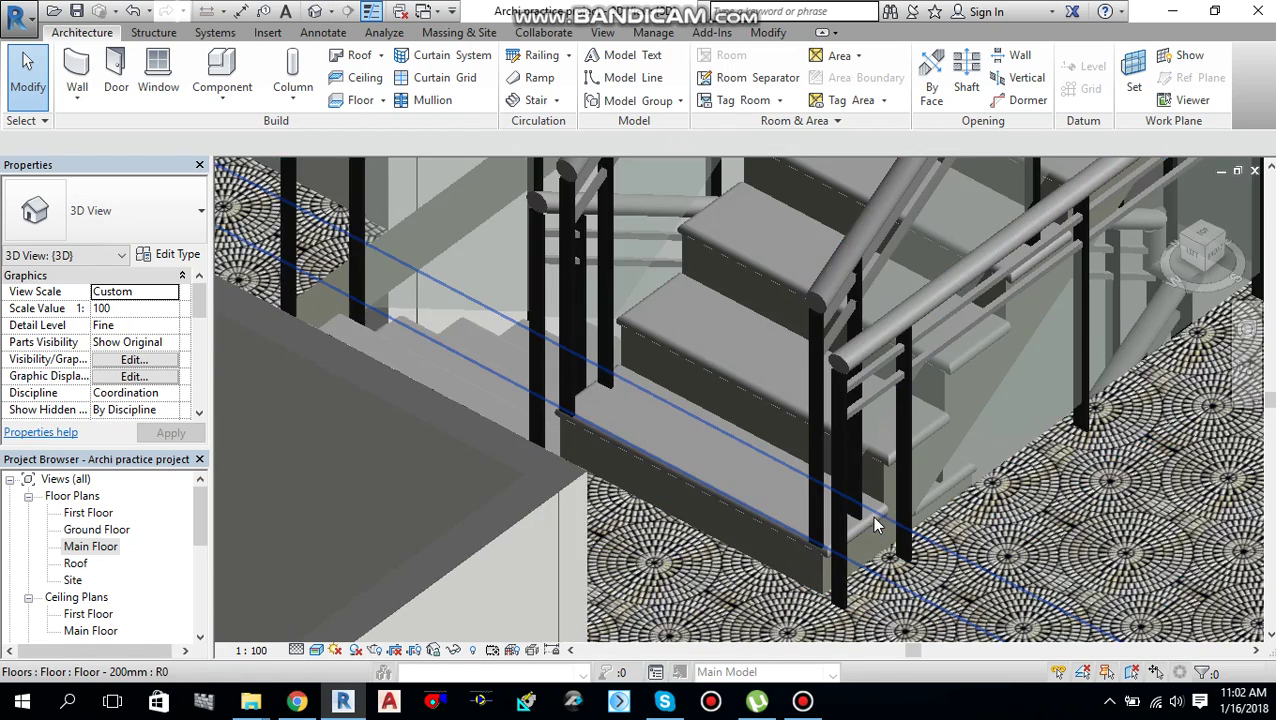
pyautogui.scroll(-2, 875, 518)
pyautogui.moveTo(985, 523); pyautogui.dragTo(717, 473, button='middle')
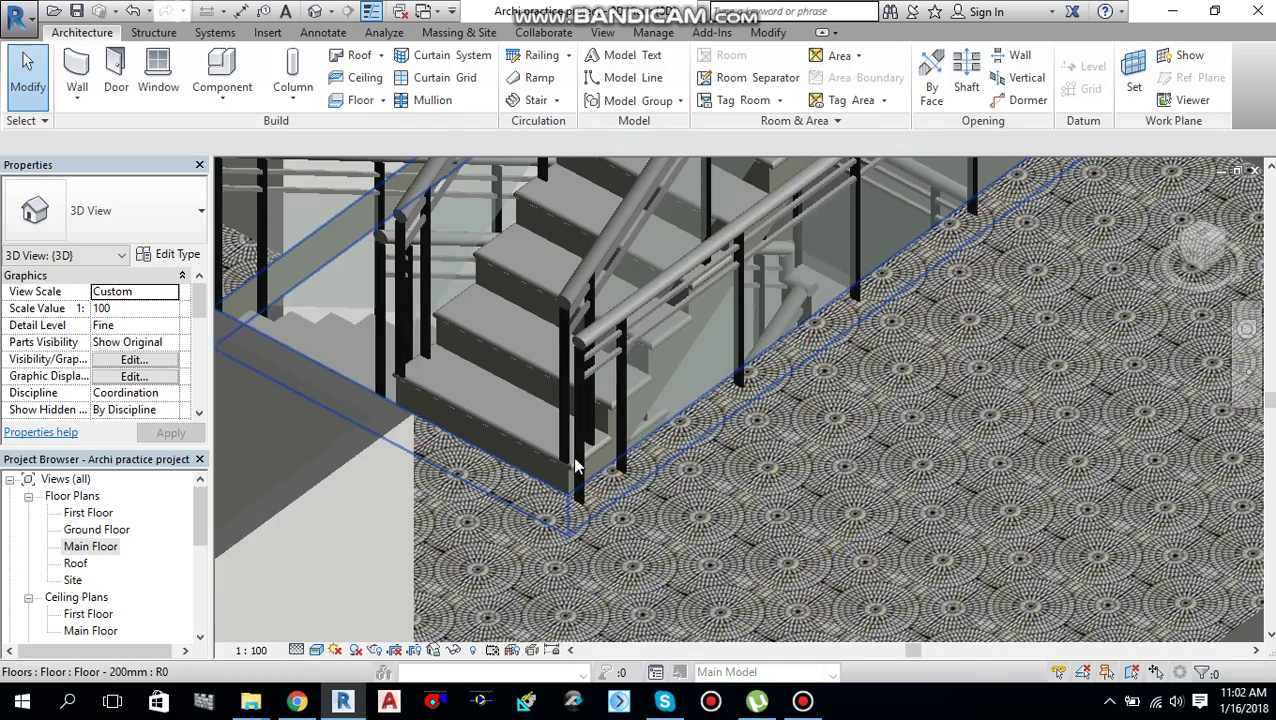
pyautogui.scroll(4, 577, 458)
pyautogui.scroll(4, 572, 458)
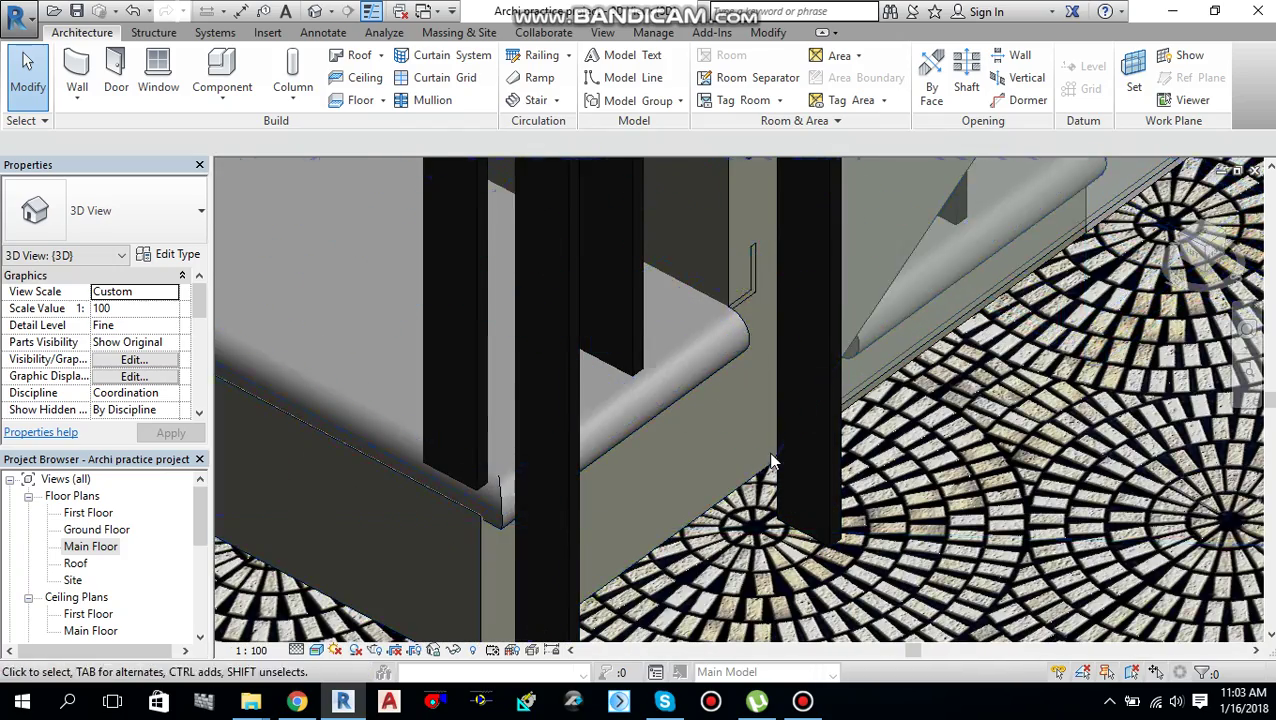
pyautogui.scroll(-2, 770, 465)
pyautogui.scroll(-2, 770, 462)
pyautogui.scroll(2, 843, 478)
pyautogui.scroll(-2, 843, 478)
pyautogui.scroll(-1, 925, 438)
pyautogui.moveTo(937, 435); pyautogui.dragTo(925, 573, button='middle')
pyautogui.scroll(-4, 922, 503)
pyautogui.scroll(1, 925, 573)
pyautogui.scroll(3, 894, 265)
pyautogui.scroll(-3, 915, 272)
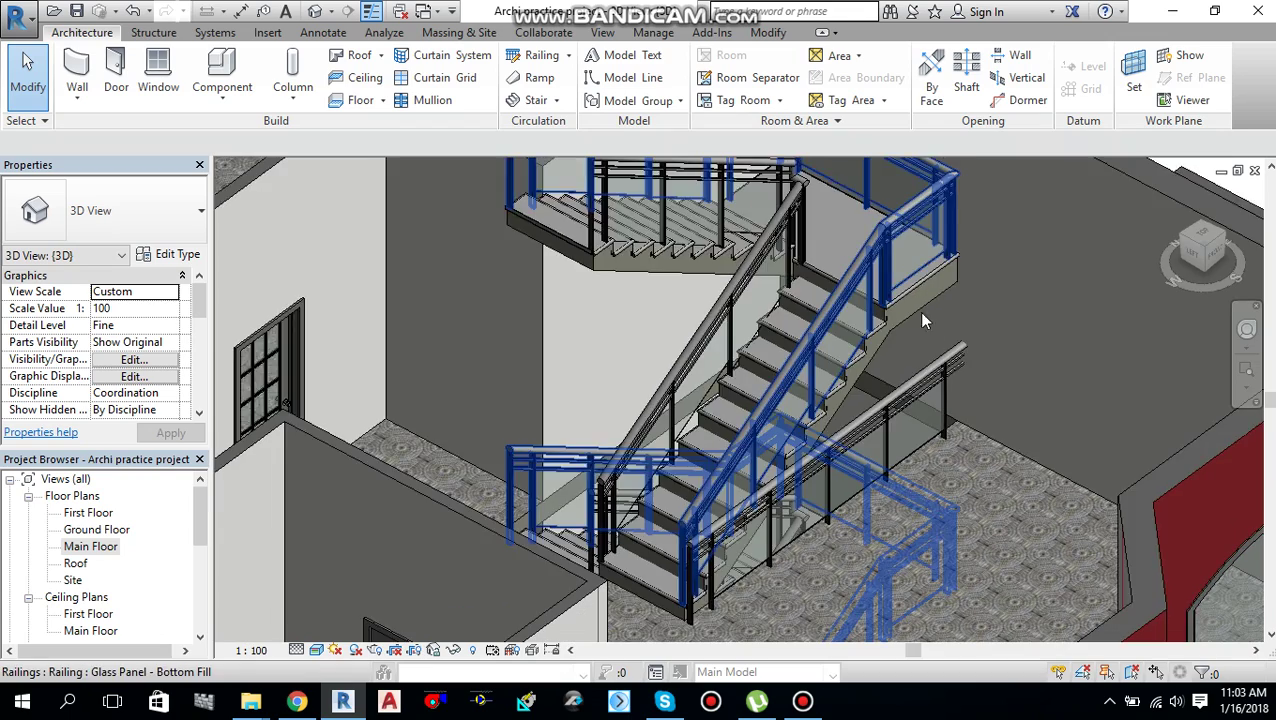
# Step: Examine the whole building in 3D from several sides, including the stair's placement on the main floor and the side balcony
pyautogui.moveTo(918, 311); pyautogui.dragTo(812, 210, button='middle')
pyautogui.scroll(-1, 956, 310)
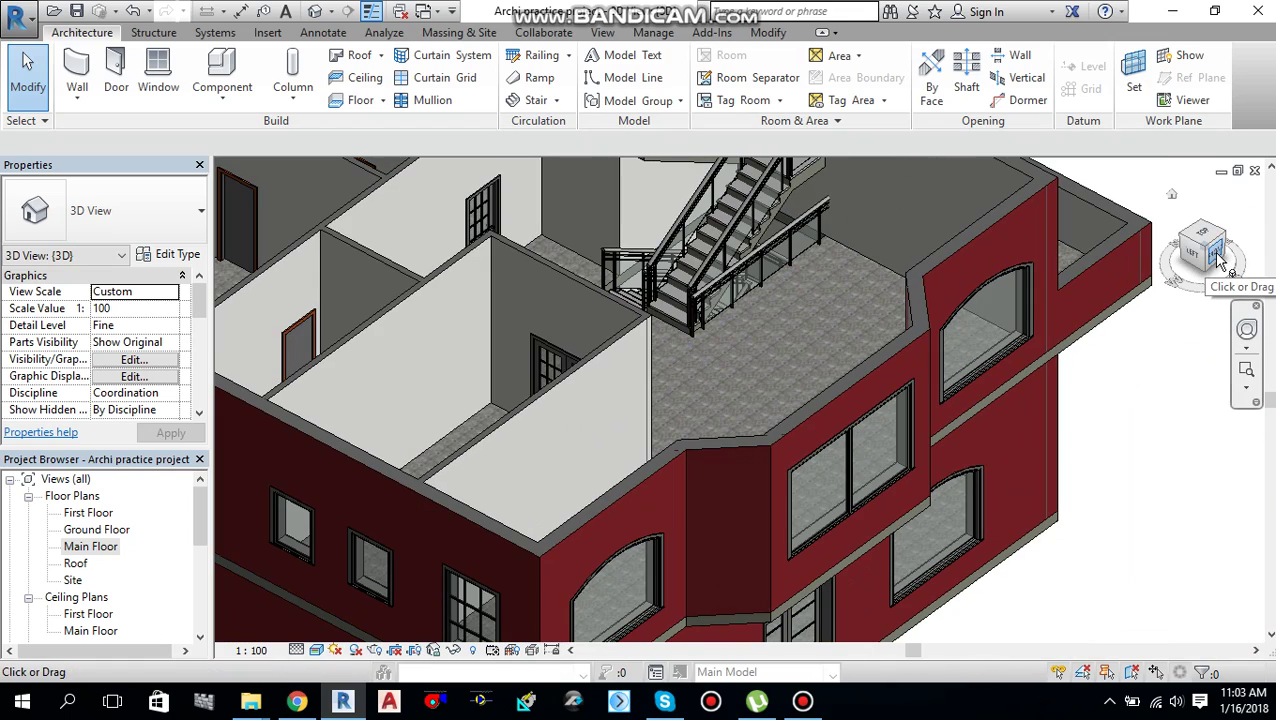
pyautogui.moveTo(713, 338); pyautogui.dragTo(806, 479, button='middle')
pyautogui.scroll(-1, 792, 560)
pyautogui.scroll(-1, 806, 480)
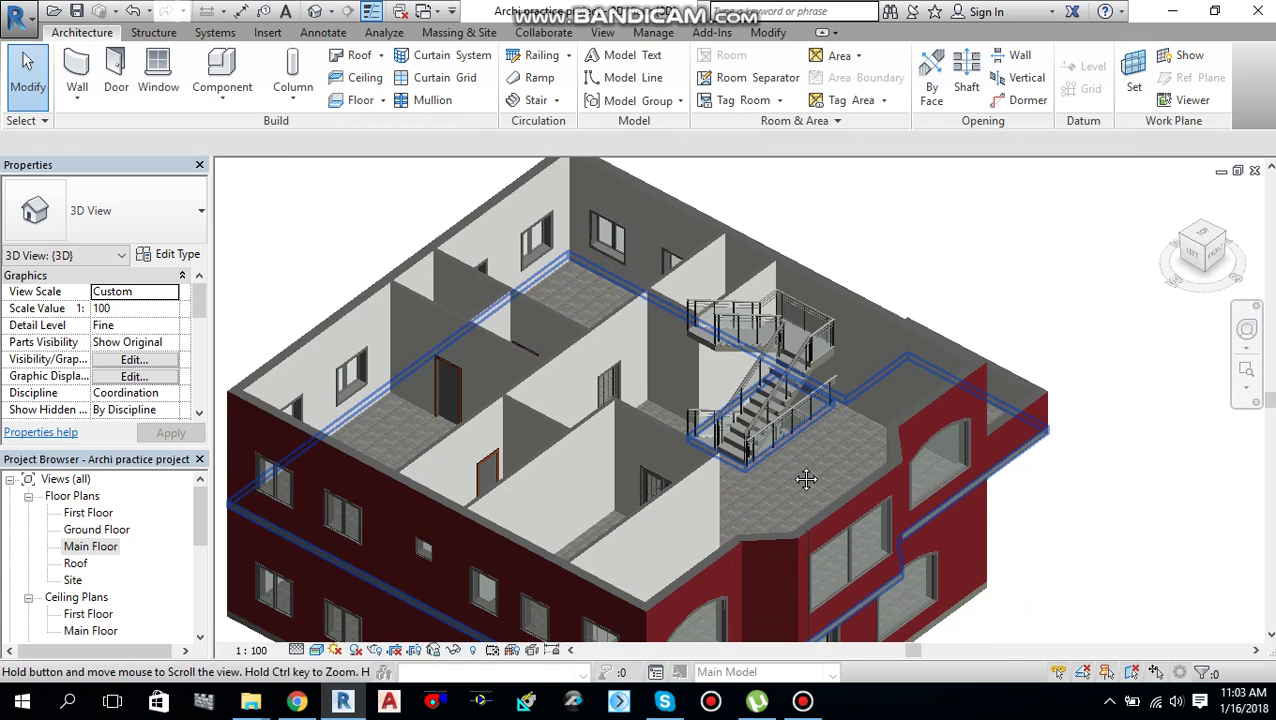
pyautogui.scroll(2, 806, 480)
pyautogui.keyDown('shift'); pyautogui.moveTo(978, 481); pyautogui.dragTo(860, 348, button='middle'); pyautogui.keyUp('shift')
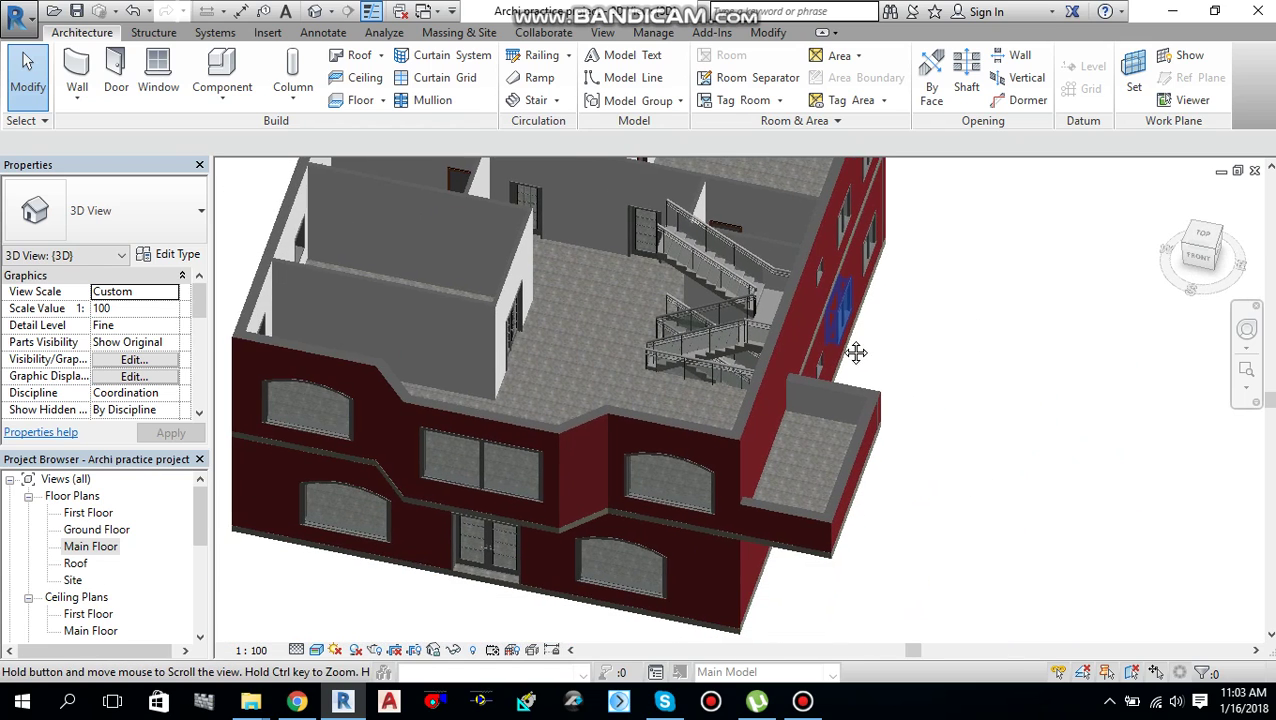
pyautogui.moveTo(805, 505); pyautogui.dragTo(800, 395, button='middle')
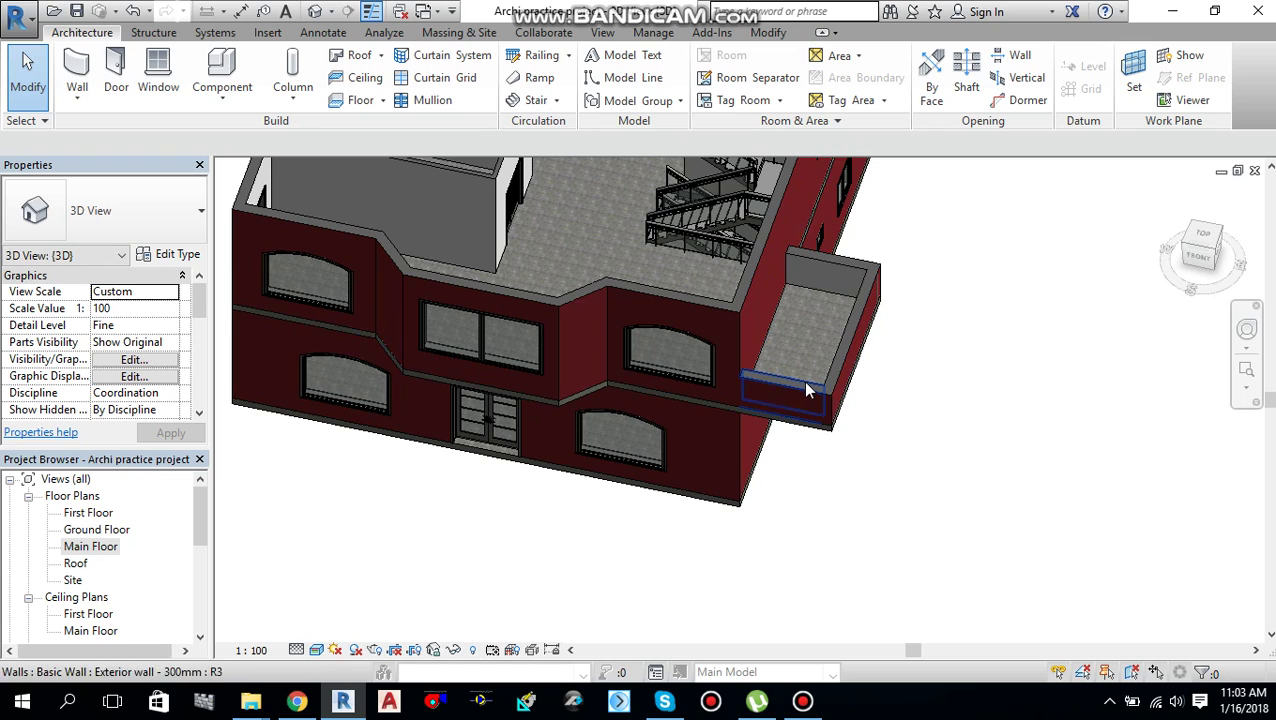
pyautogui.moveTo(857, 501); pyautogui.dragTo(880, 553, button='middle')
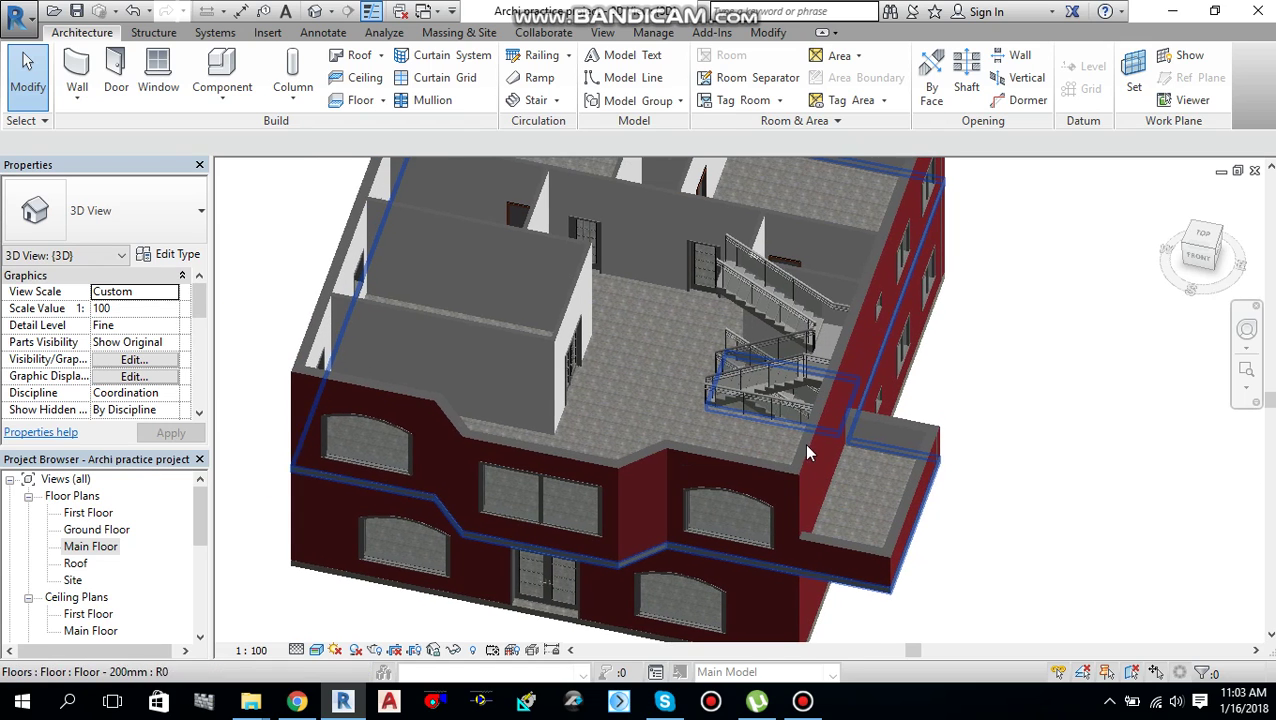
pyautogui.moveTo(707, 442); pyautogui.dragTo(716, 488, button='middle')
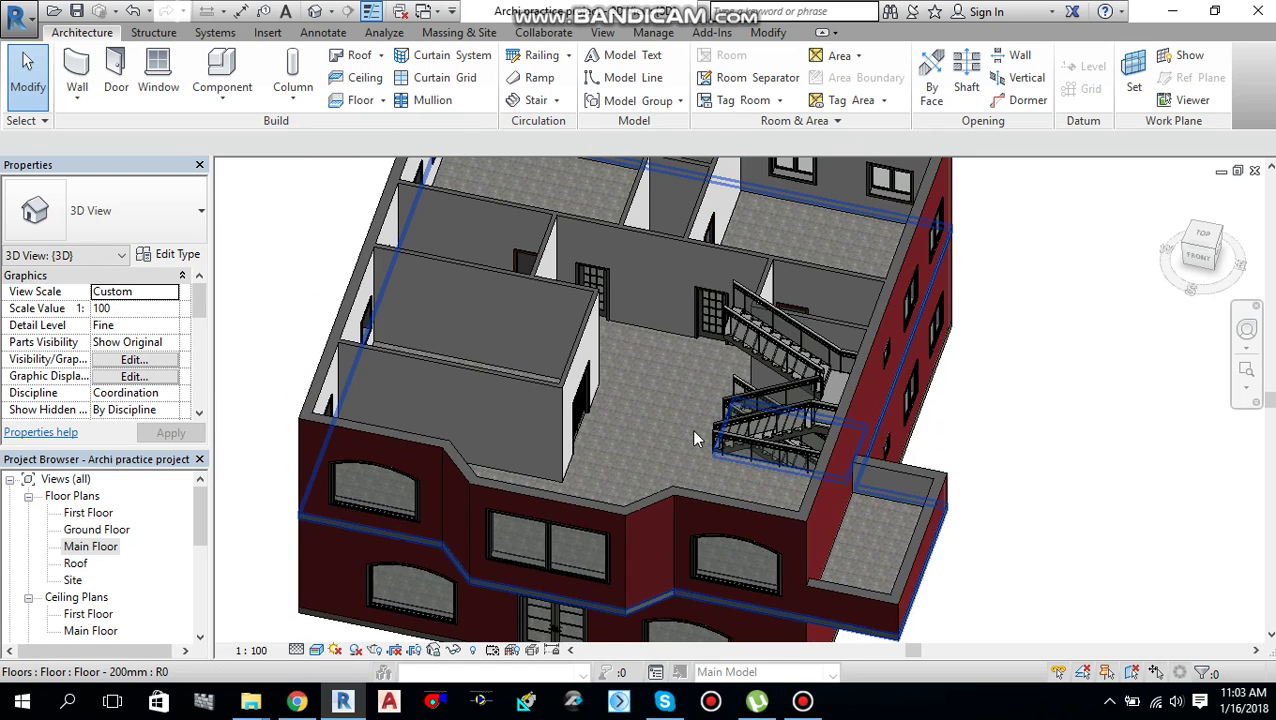
pyautogui.scroll(-2, 691, 430)
pyautogui.keyDown('shift'); pyautogui.moveTo(691, 431); pyautogui.dragTo(615, 400, button='middle'); pyautogui.keyUp('shift')
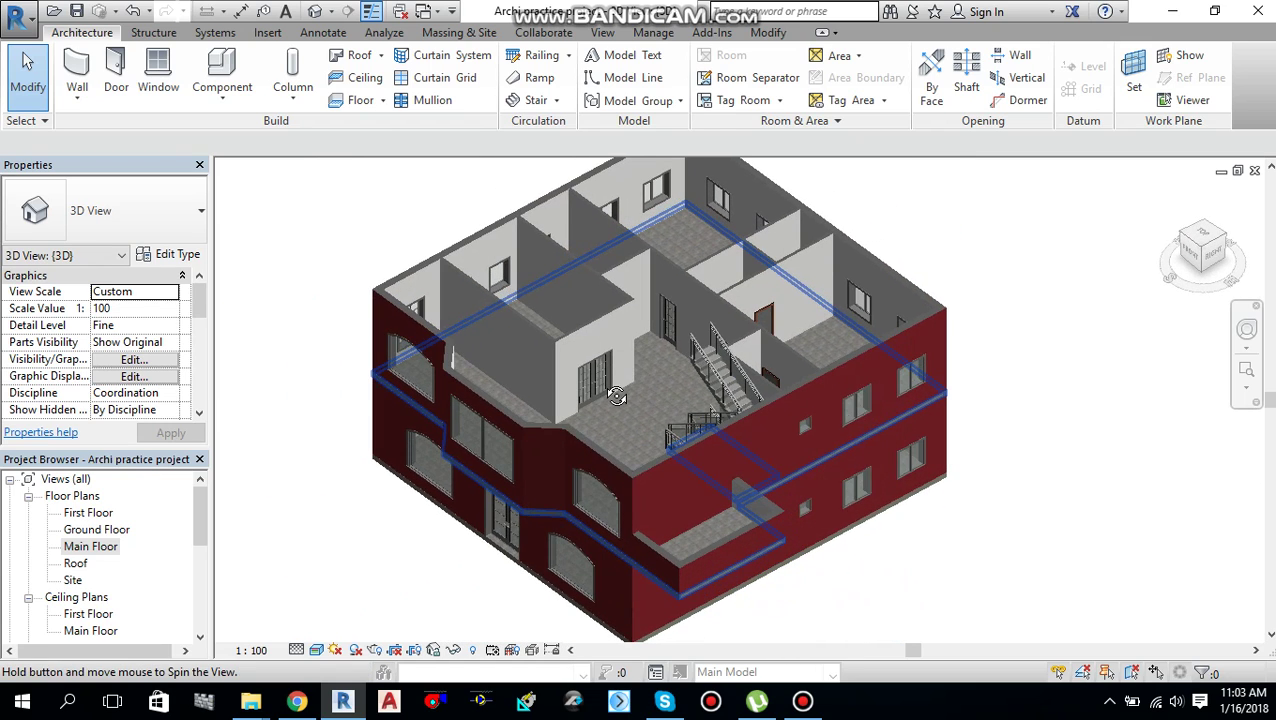